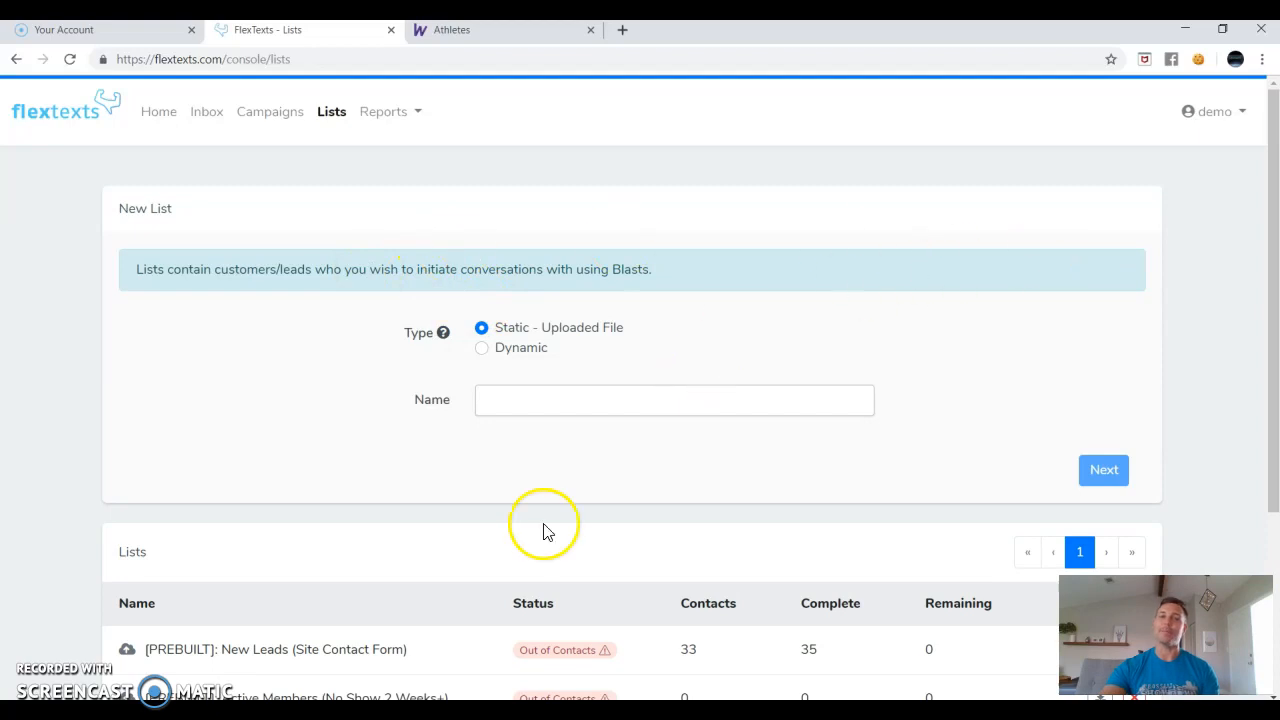
Leave the New List form and go to the Campaigns page.
mouse_move(128, 626)
left_mouse_down()
mouse_move(1057, 620)
mouse_move(141, 626)
left_mouse_up()
scroll(120, 480, "up", 3)
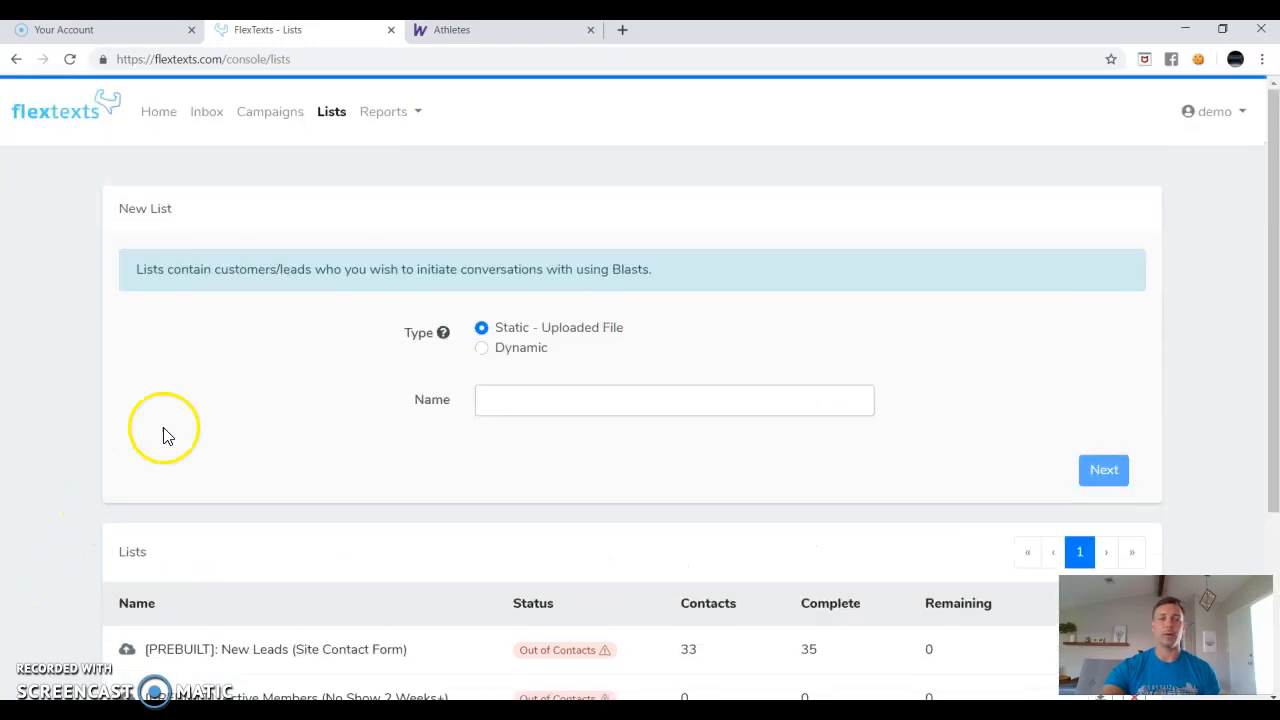
left_click(277, 116)
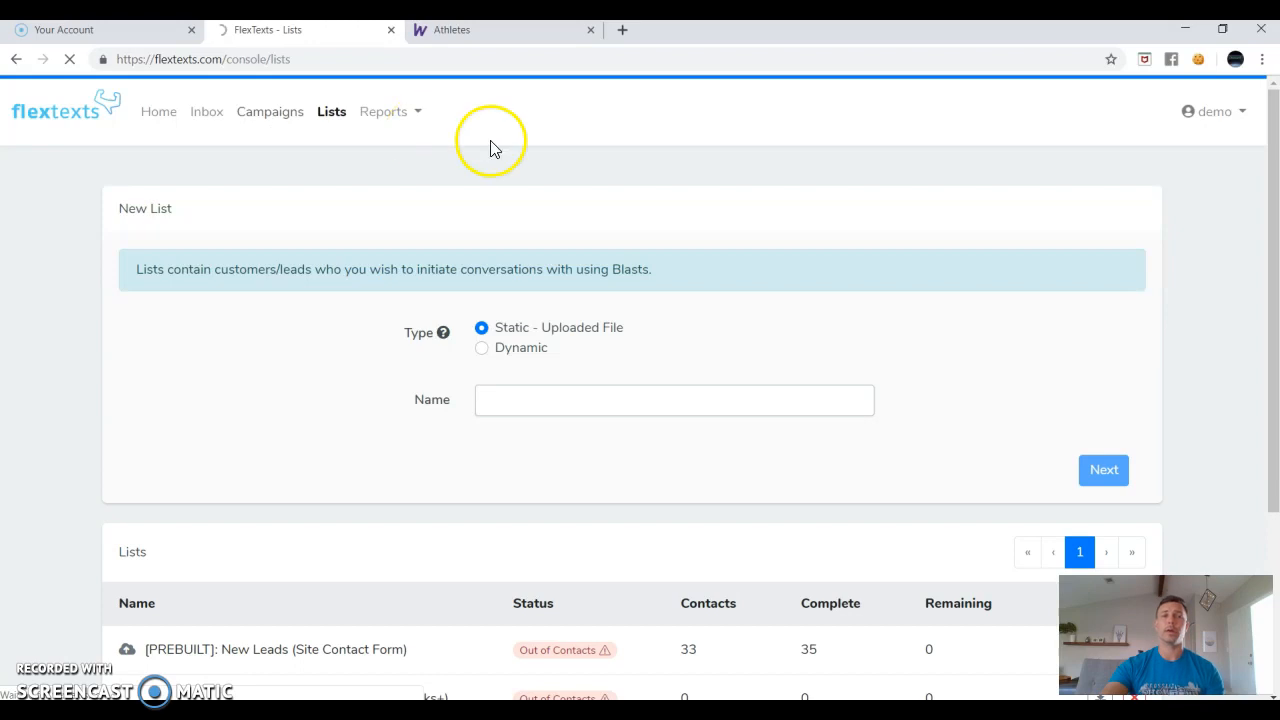
scroll(405, 428, "down", 1)
scroll(405, 428, "down", 2)
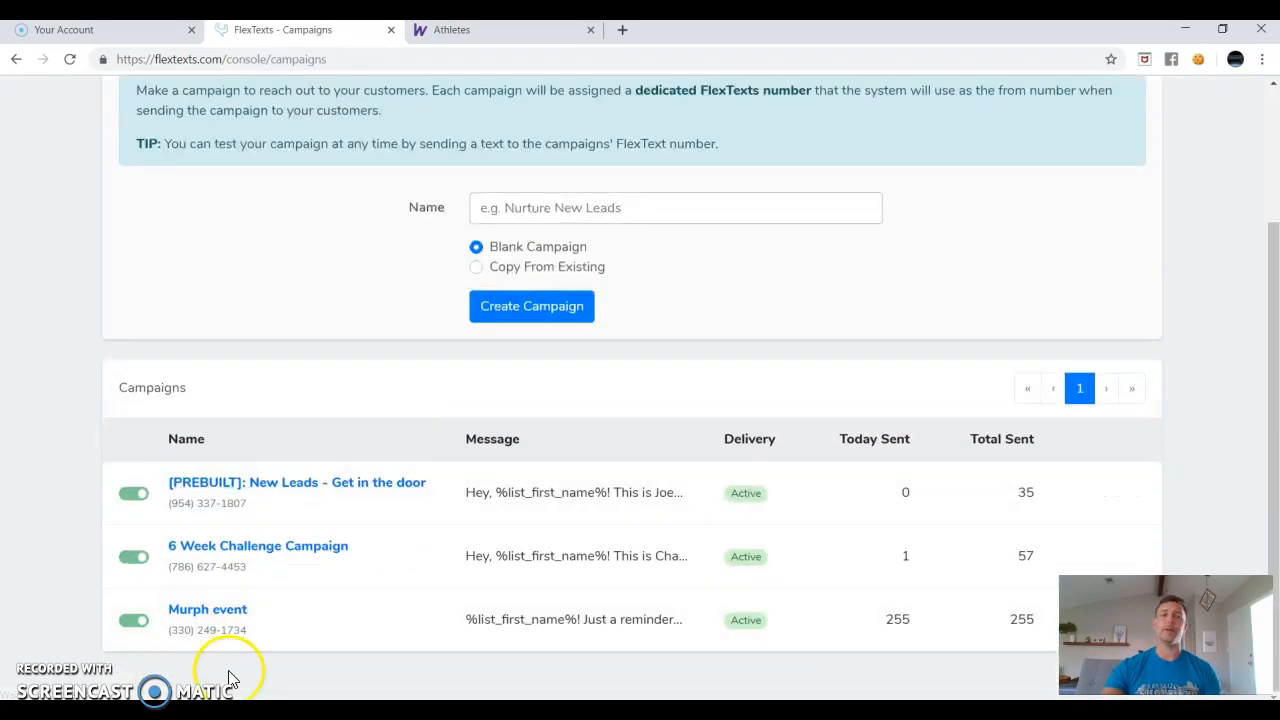
scroll(380, 609, "up", 3)
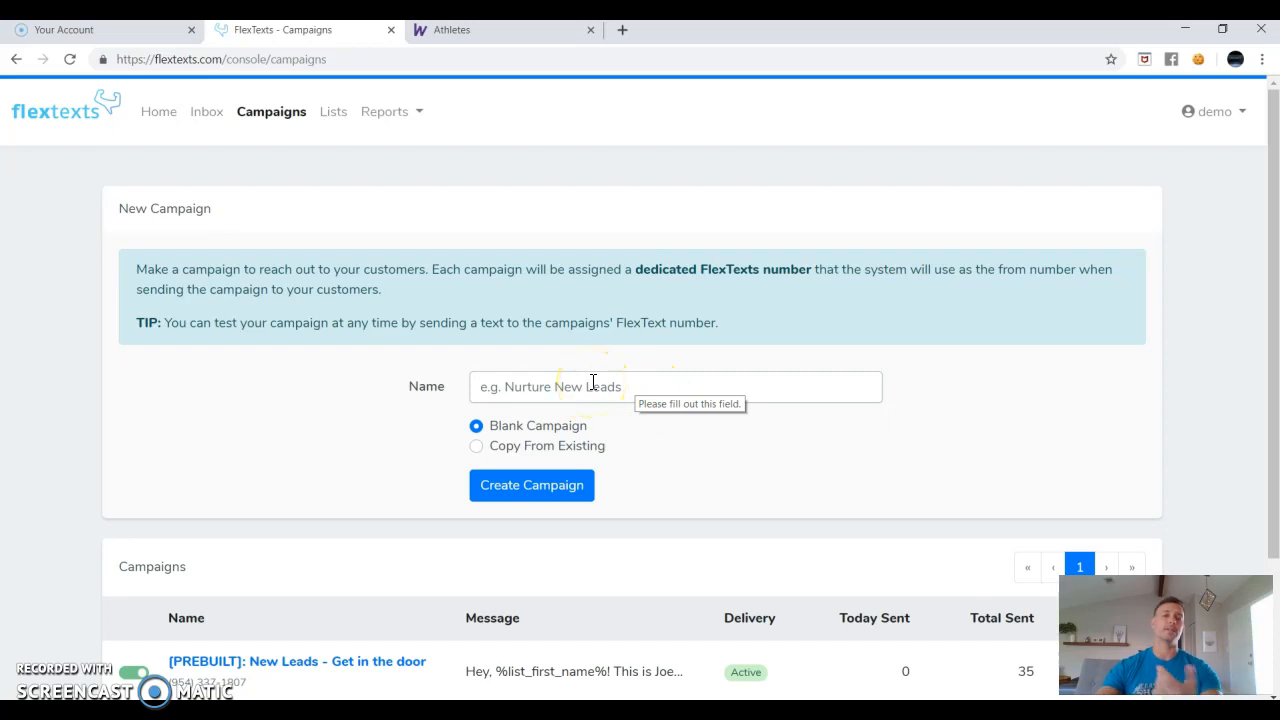
left_click(593, 382)
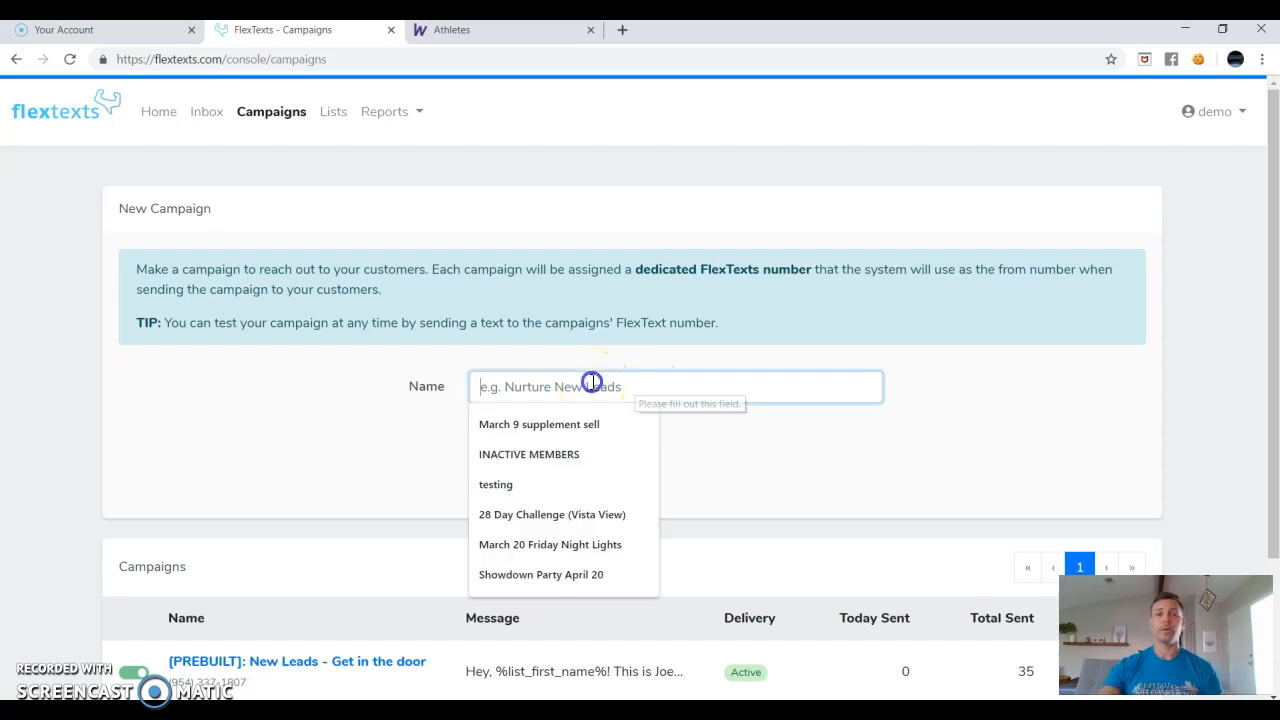
left_click(433, 365)
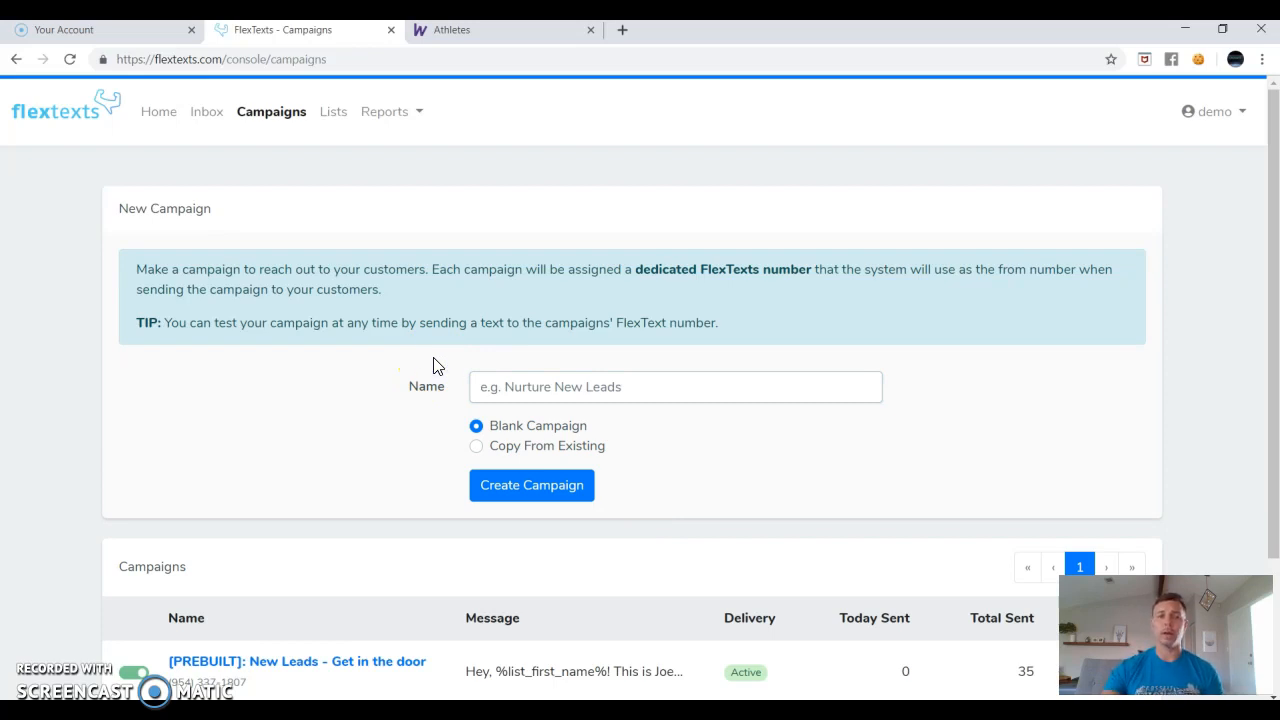
left_click(440, 357)
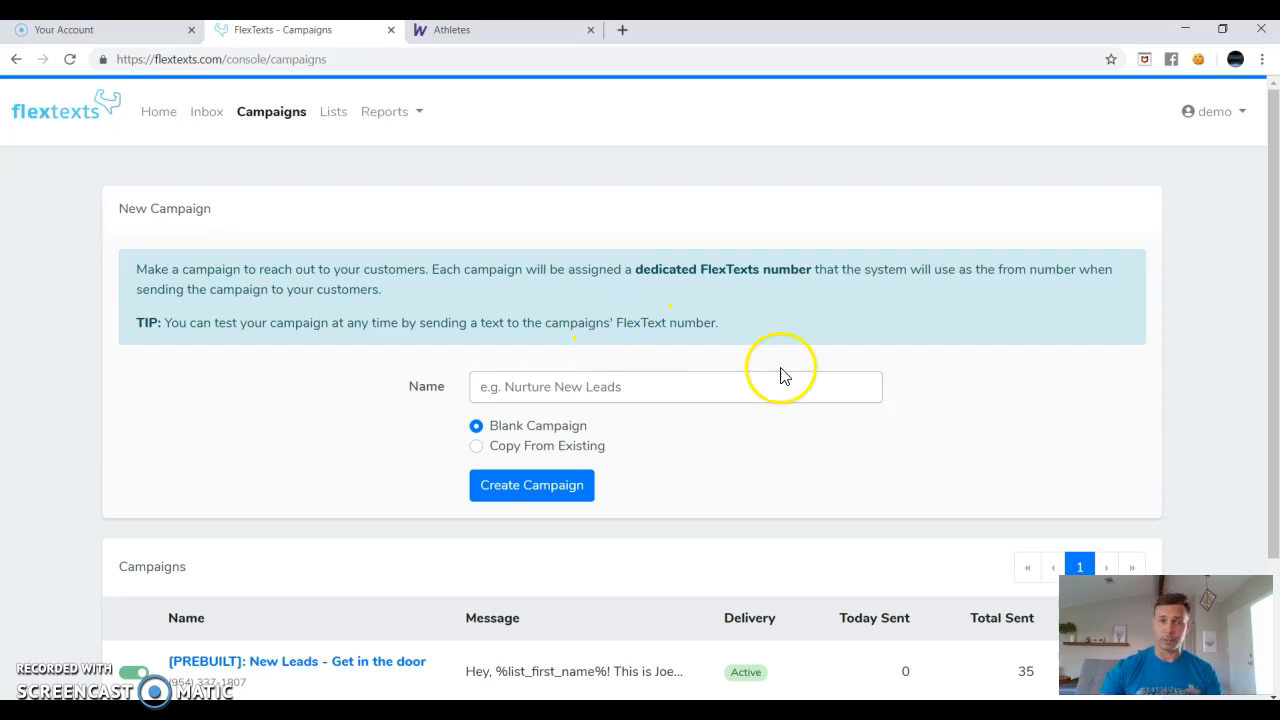
left_click(640, 391)
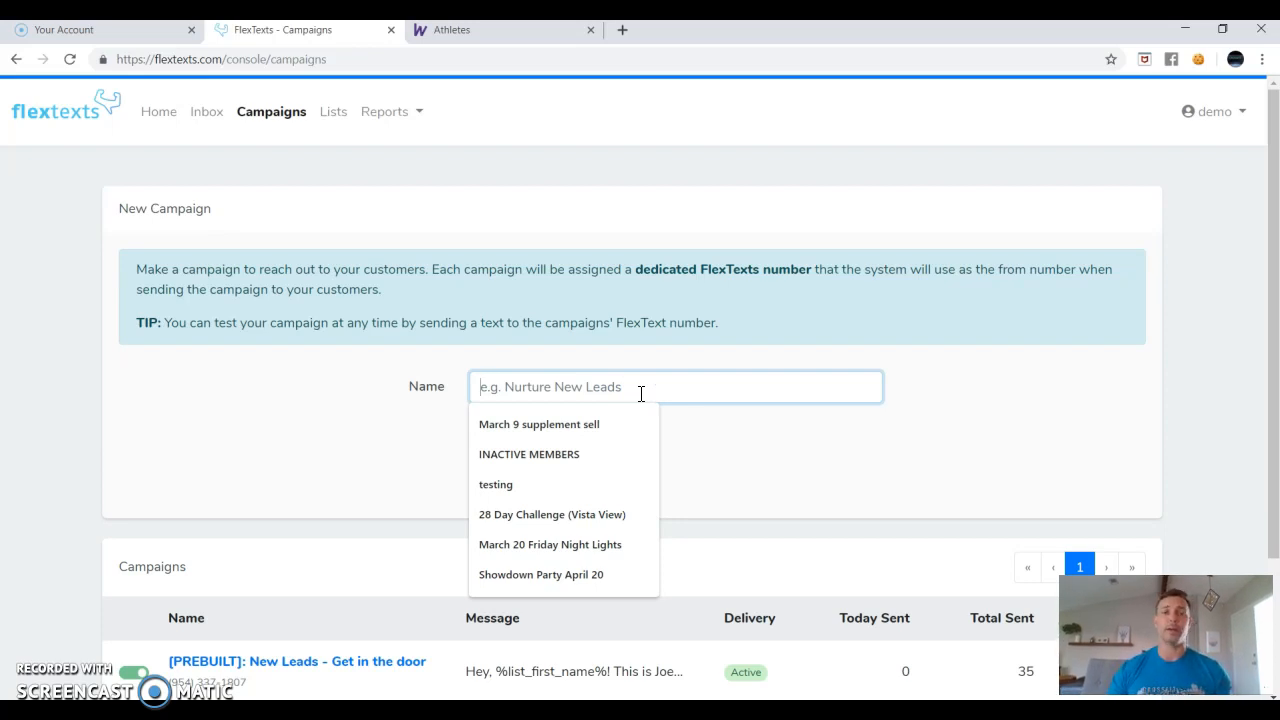
left_click(641, 393)
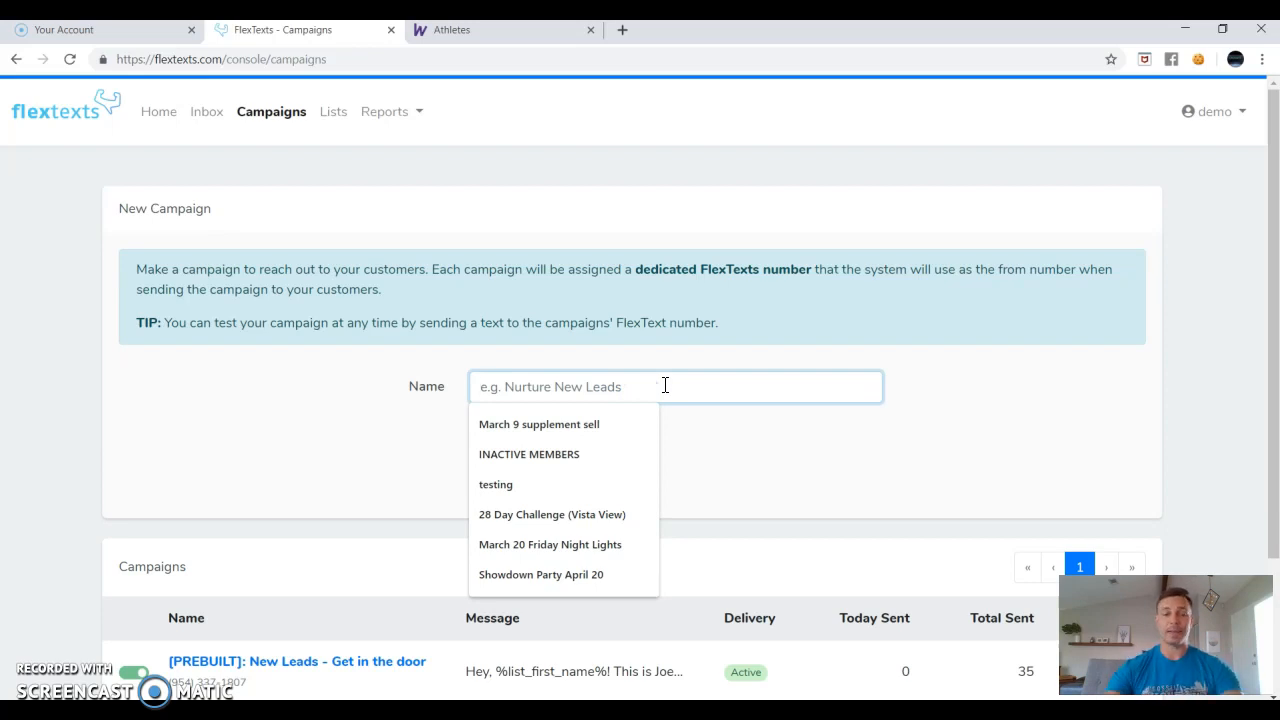
Create a new Blank Campaign named 'Beach event'.
type("B")
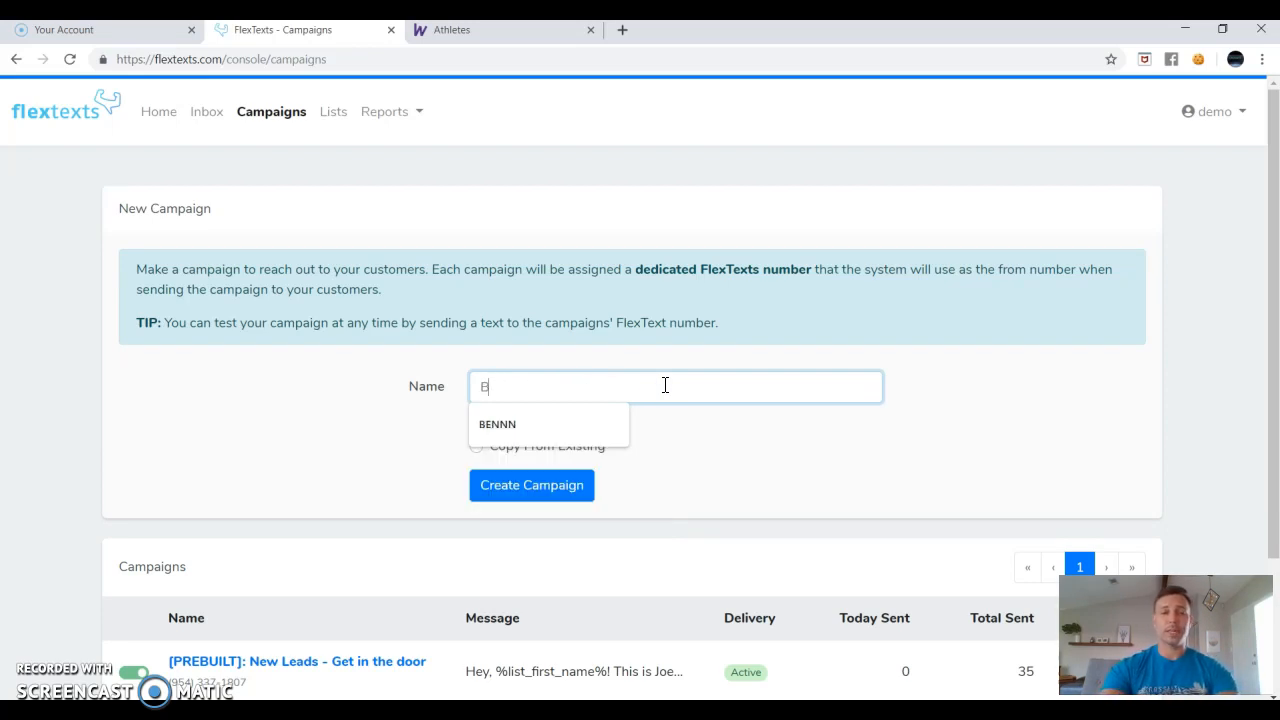
type("each event")
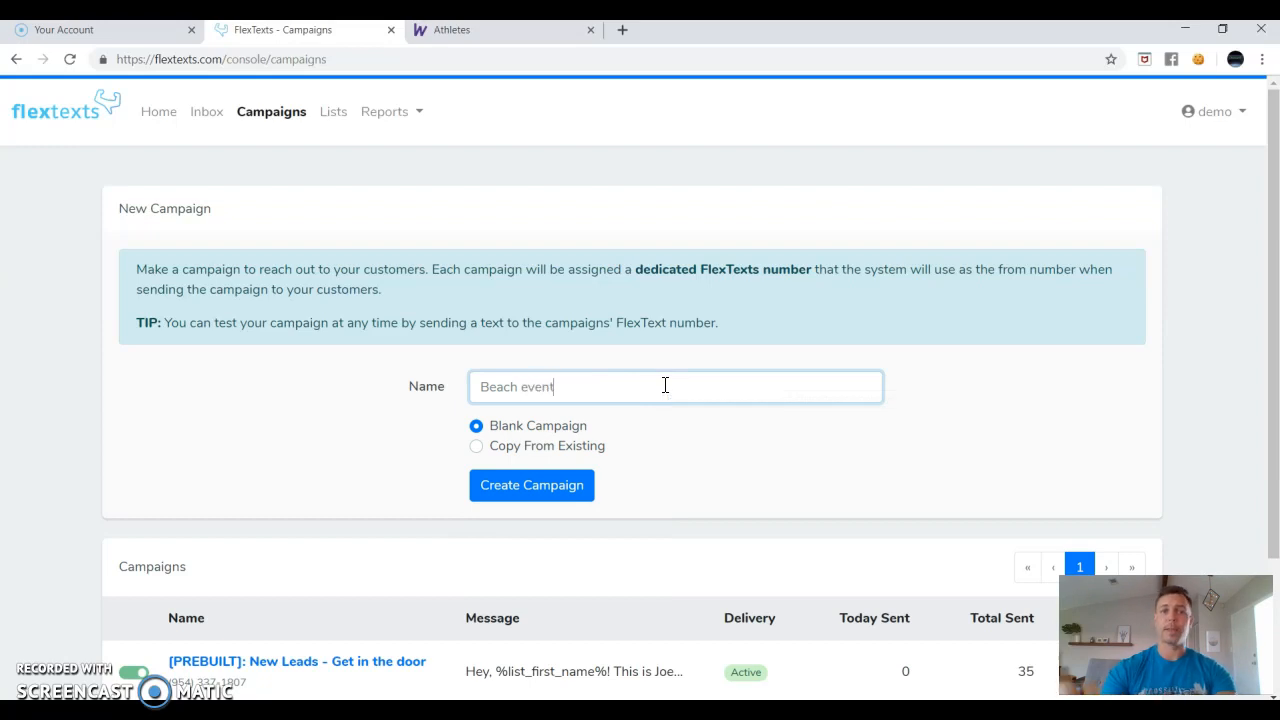
left_click(817, 374)
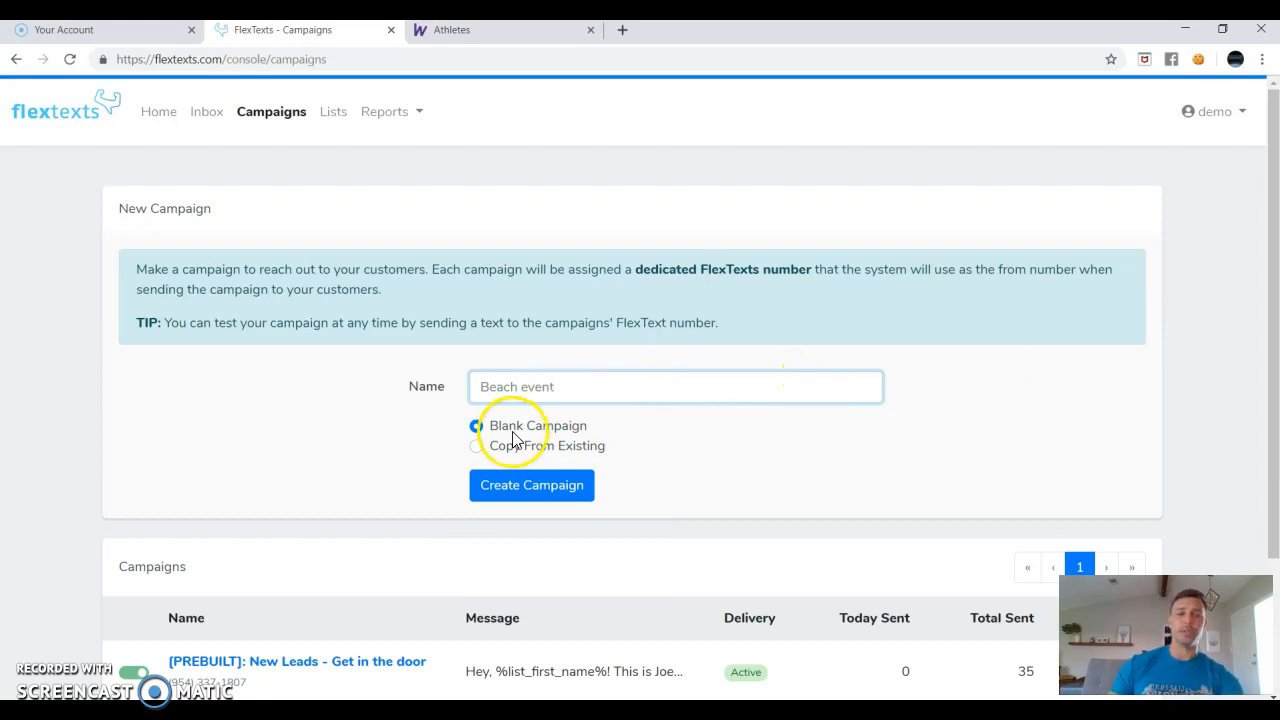
left_click(540, 485)
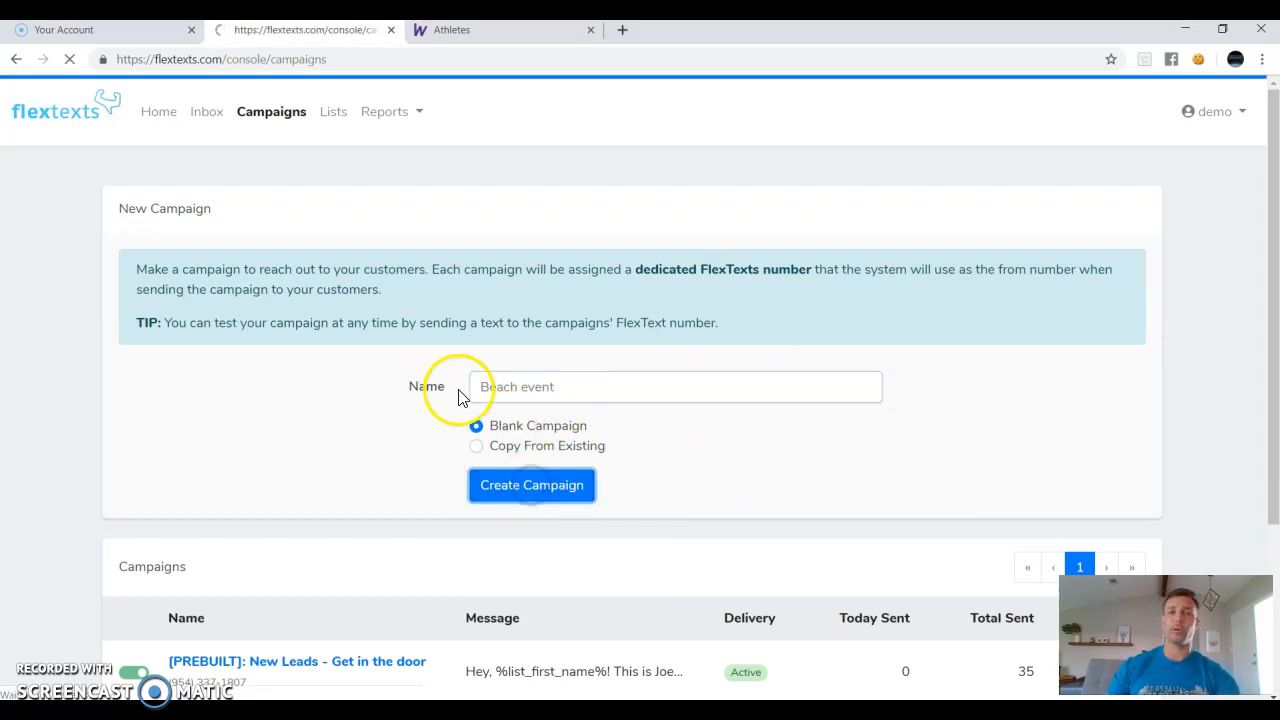
Open the new Beach event campaign's settings from the Campaigns table.
scroll(197, 365, "down", 3)
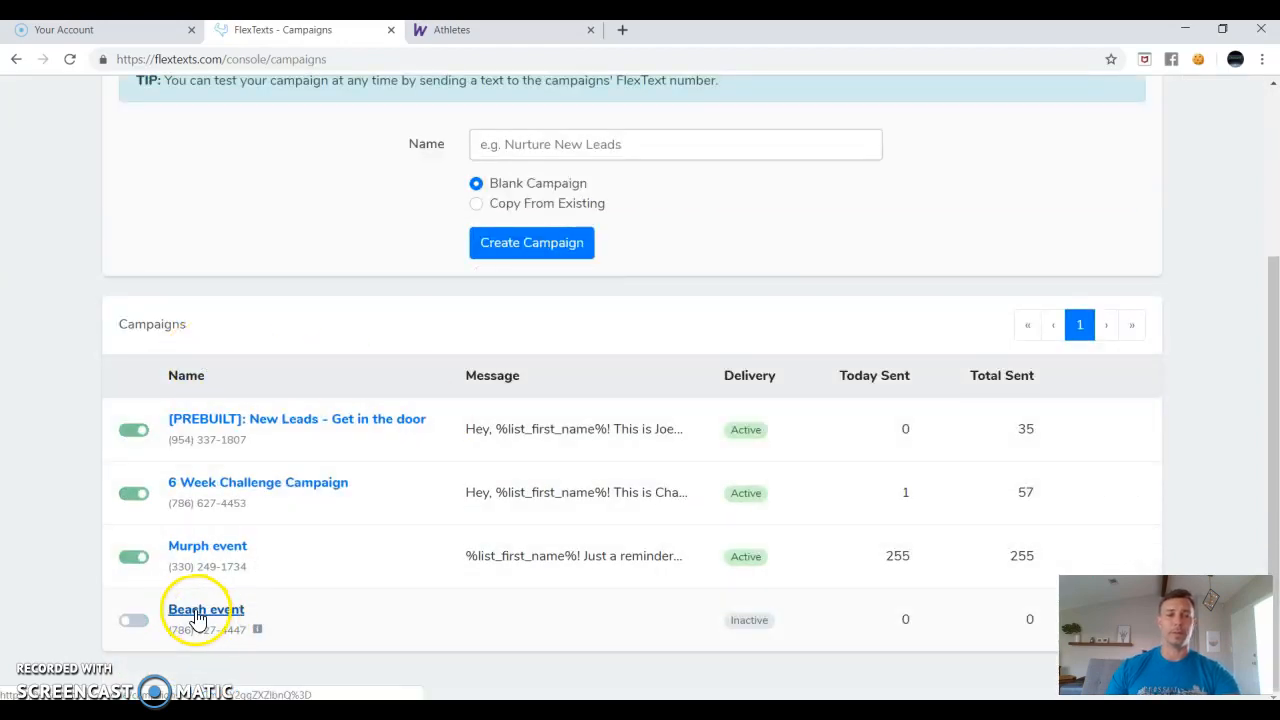
left_click_drag(171, 631, 230, 637)
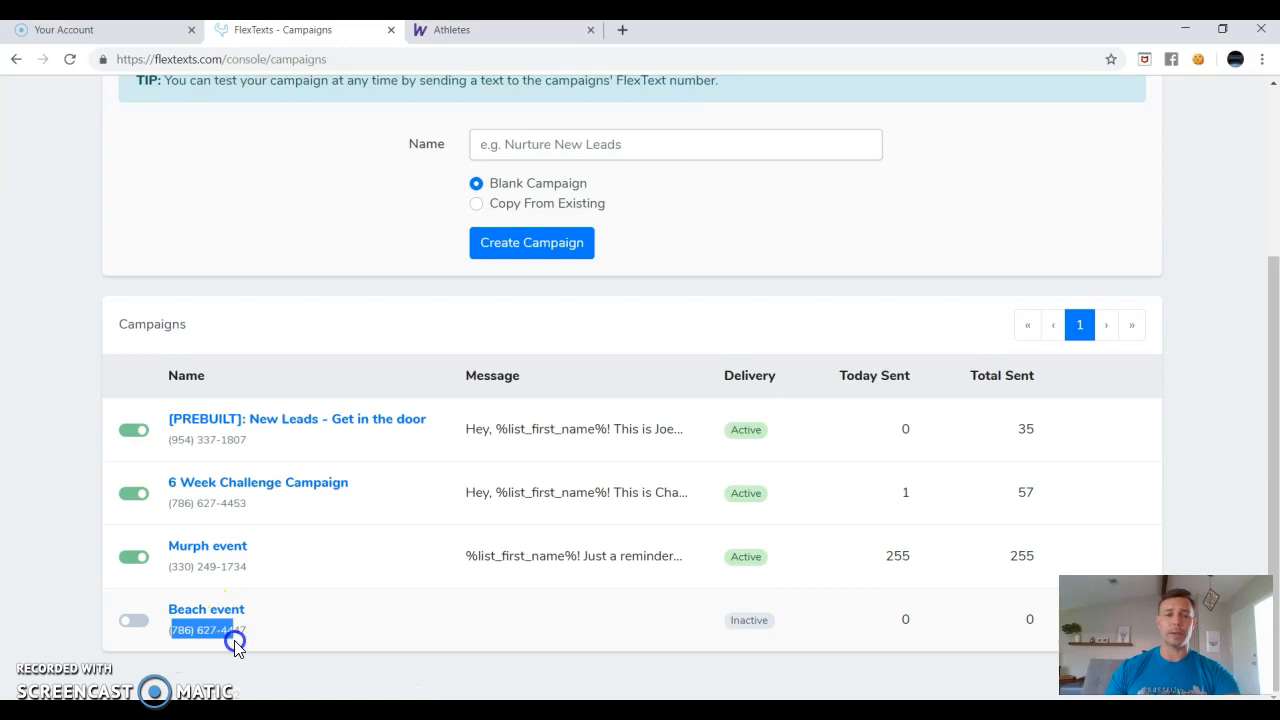
left_click(229, 636)
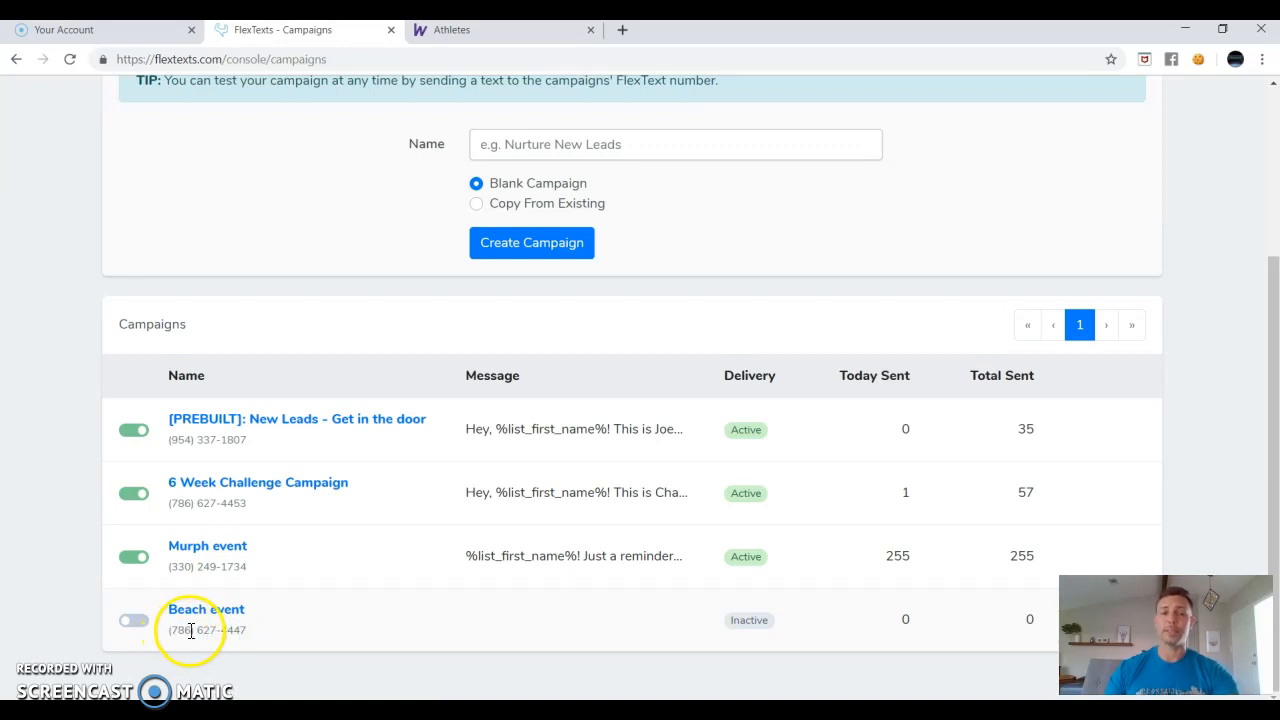
left_click(210, 617)
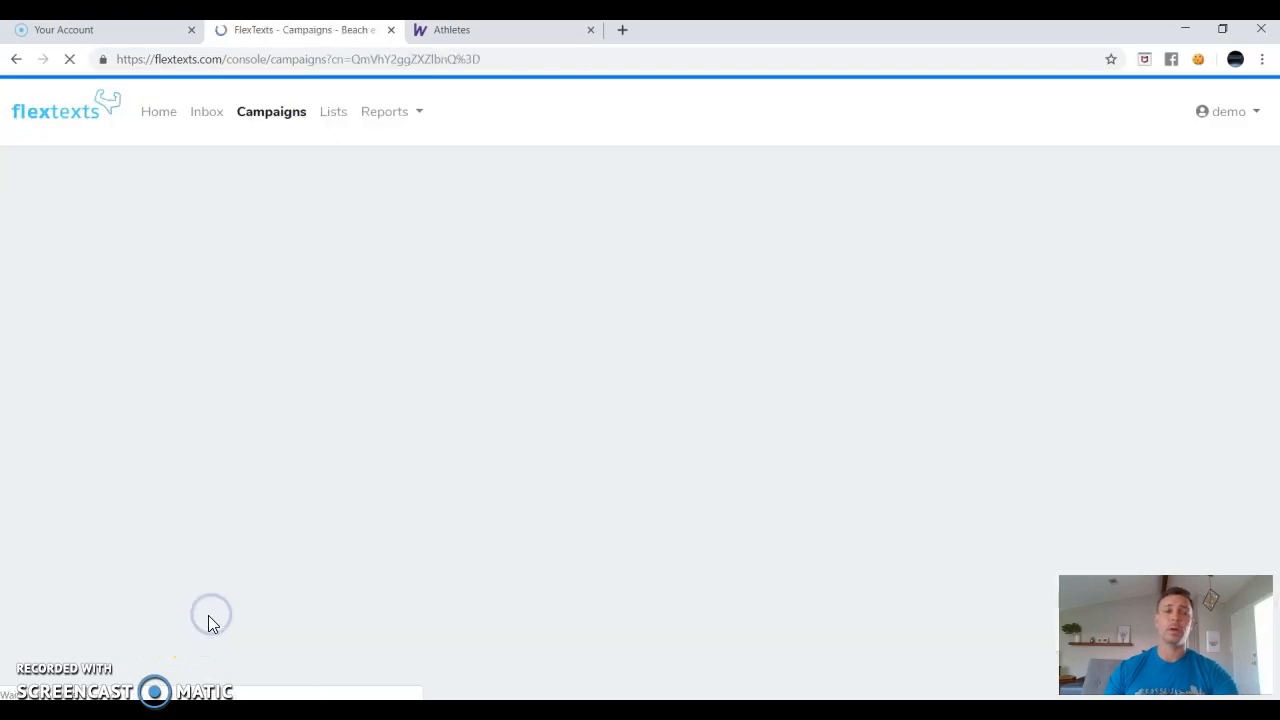
Tick the joey list (1 remaining) under Lists as the delivery list and save.
scroll(304, 476, "down", 1)
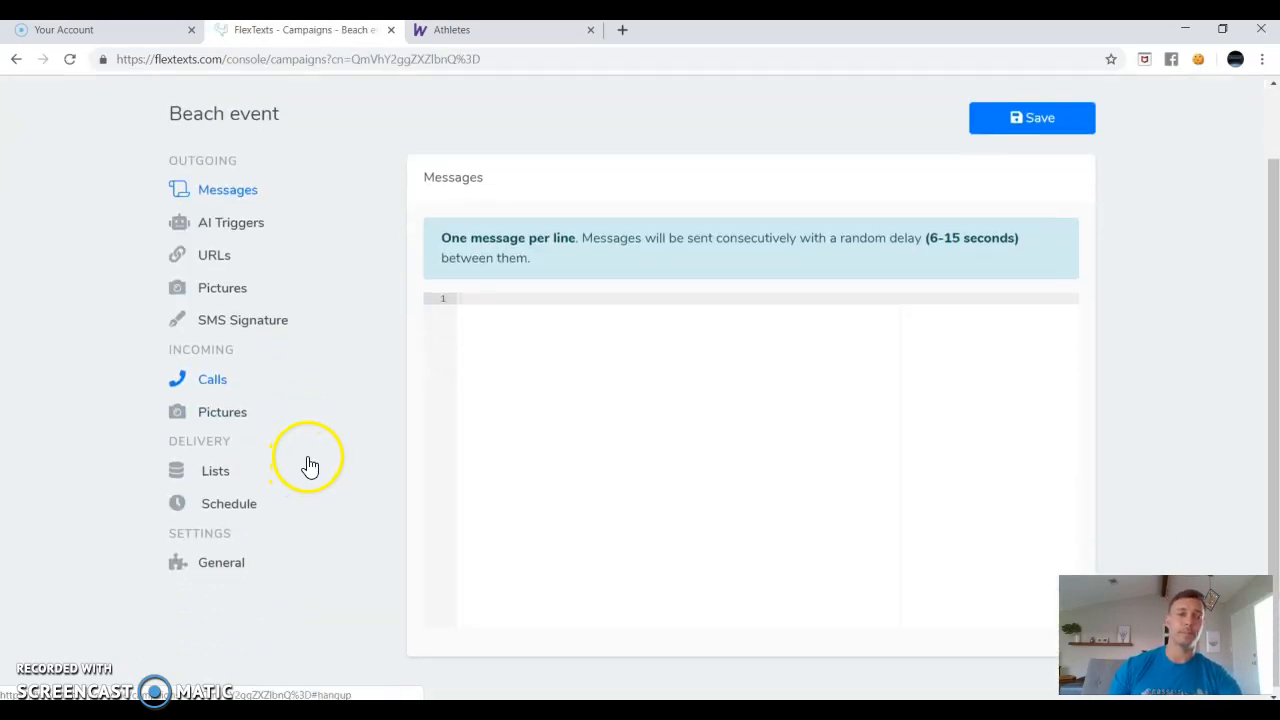
left_click(213, 482)
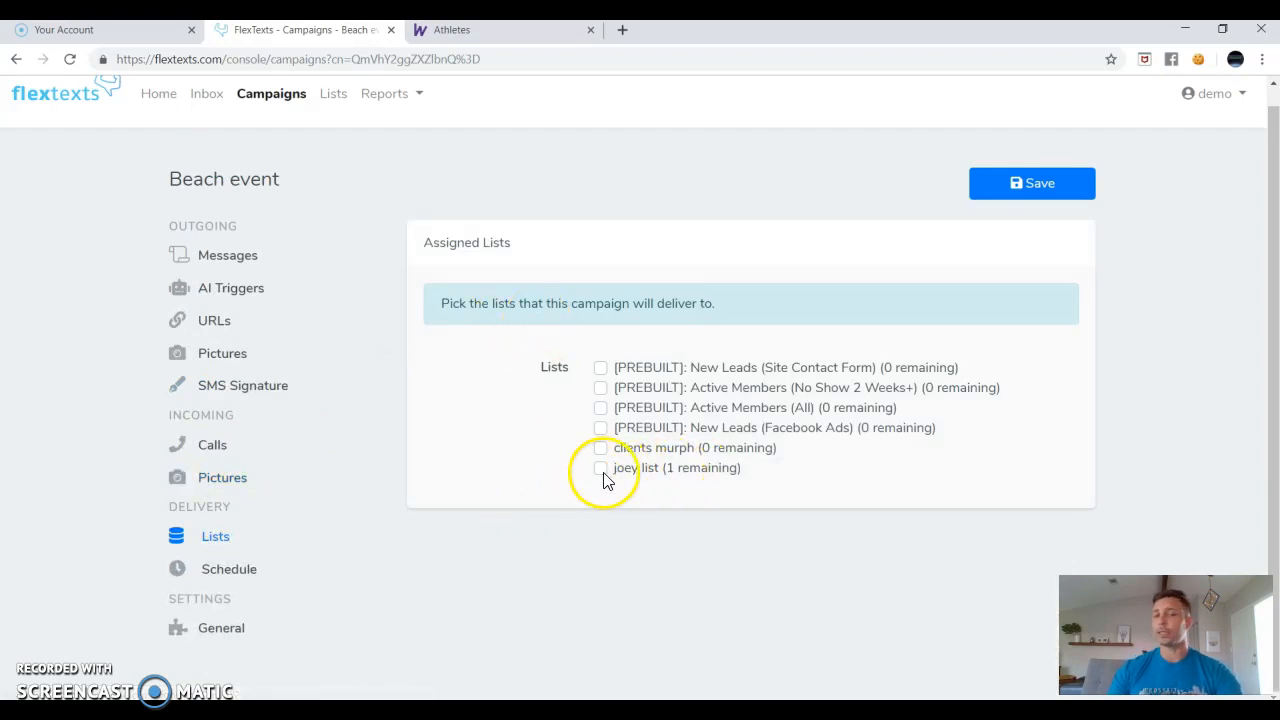
mouse_move(663, 477)
left_mouse_down()
mouse_move(738, 484)
mouse_move(686, 481)
left_mouse_up()
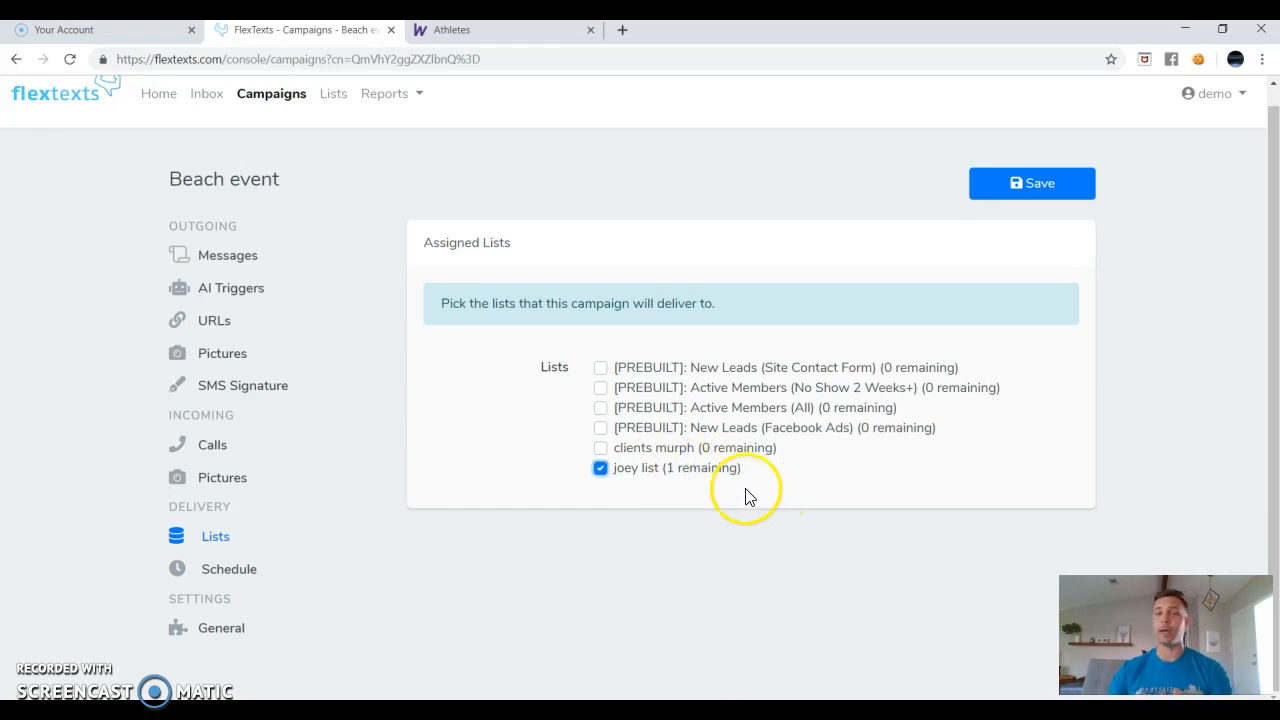
left_click_drag(666, 471, 737, 472)
left_click(690, 477)
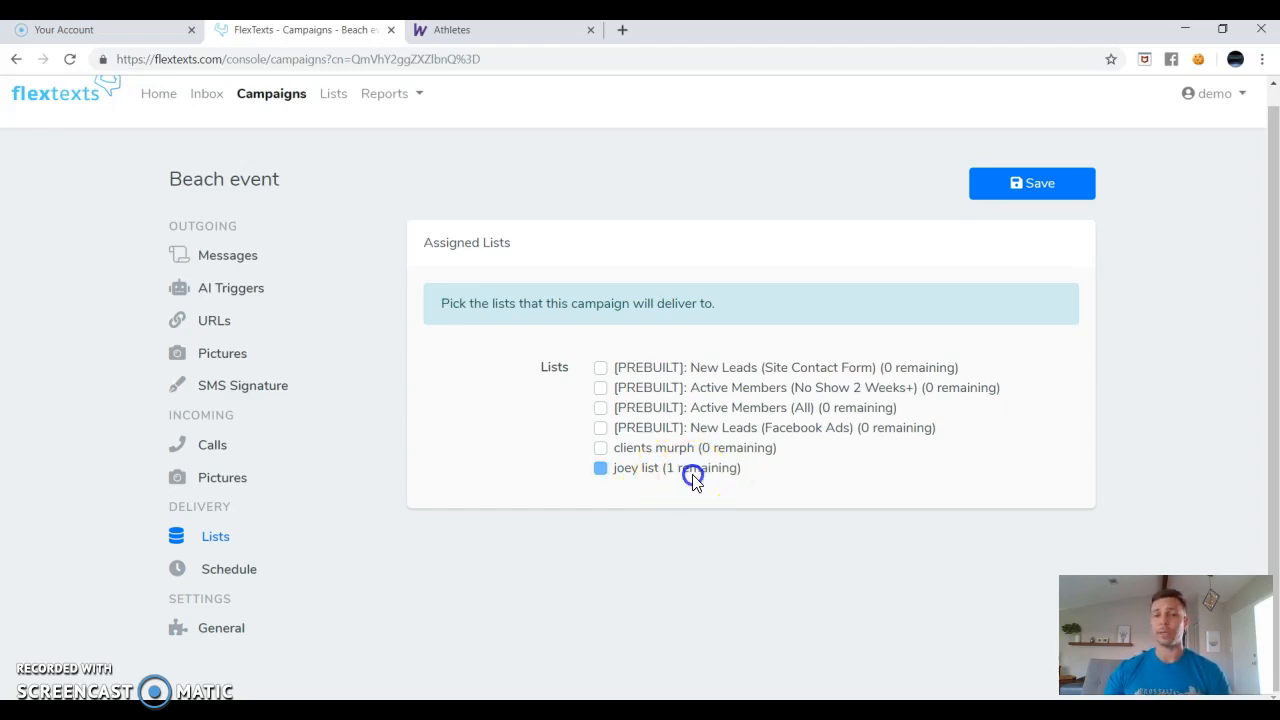
left_click(600, 468)
left_click(1006, 190)
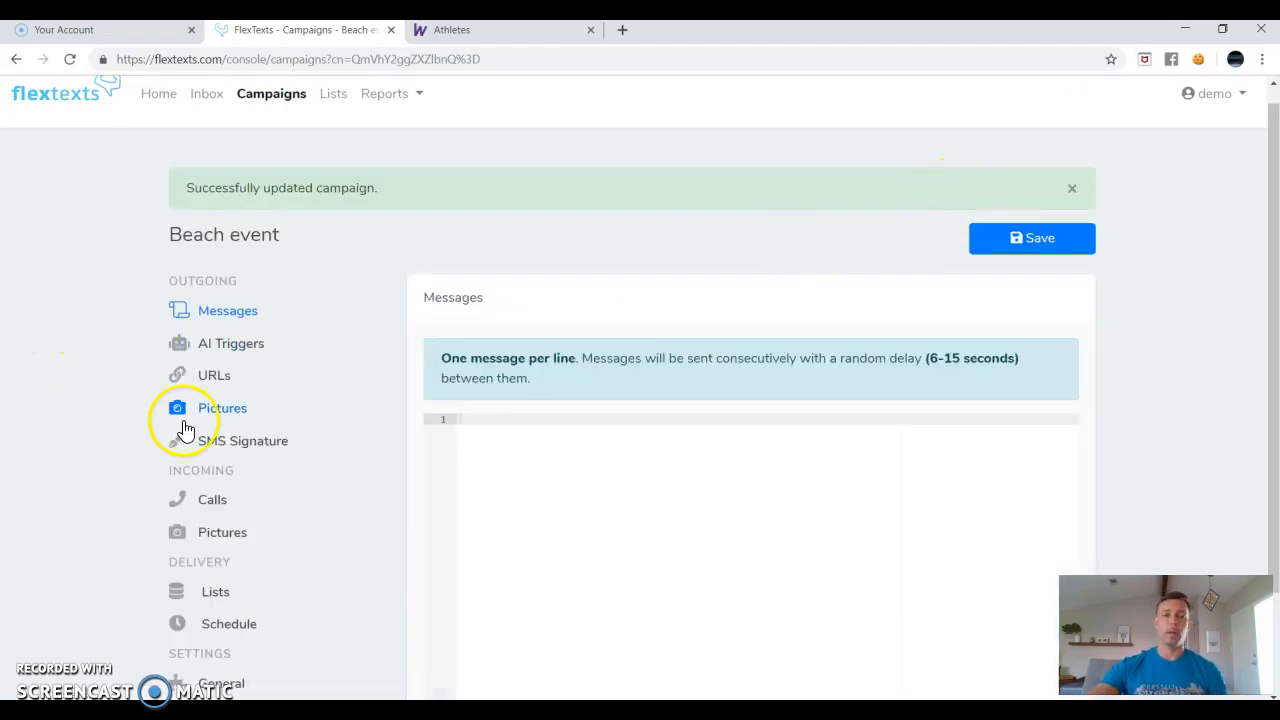
scroll(320, 474, "down", 1)
Write 'Hey, %list_first_name%! I'm just reminding you about the beach event this weekend. Hope to see you there!'.
left_click(520, 336)
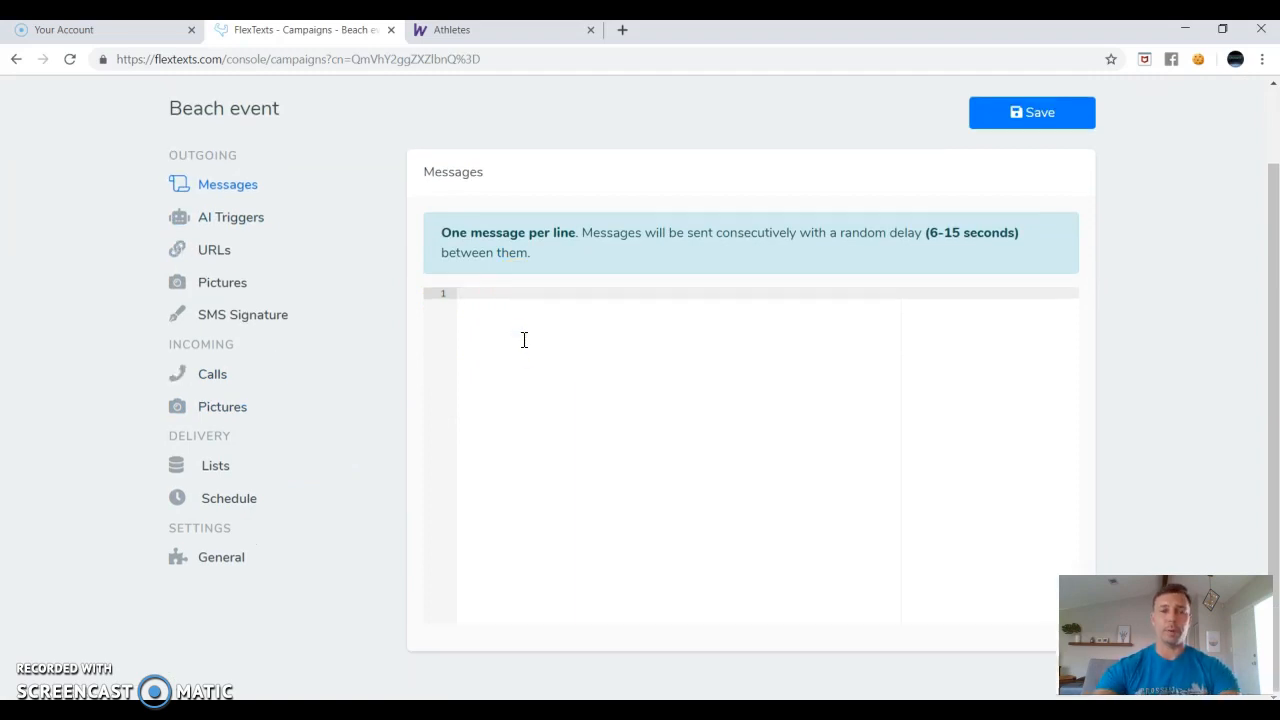
scroll(563, 363, "up", 1)
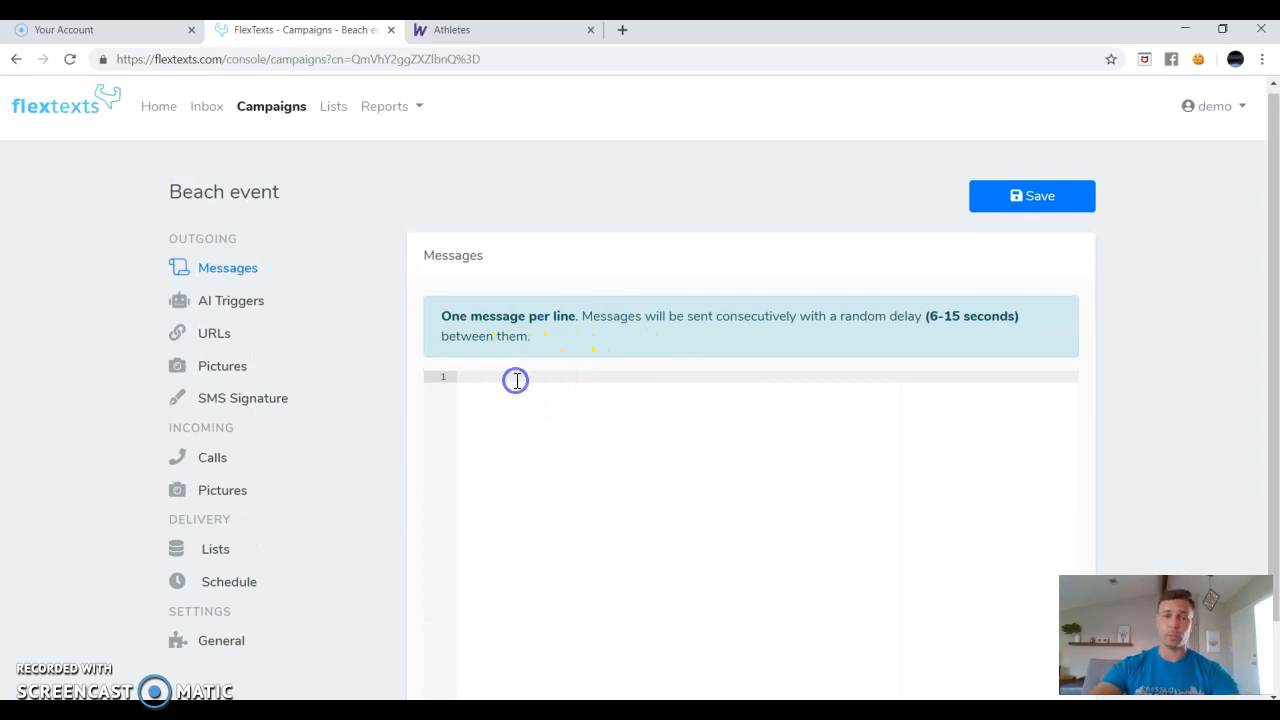
type("Hey")
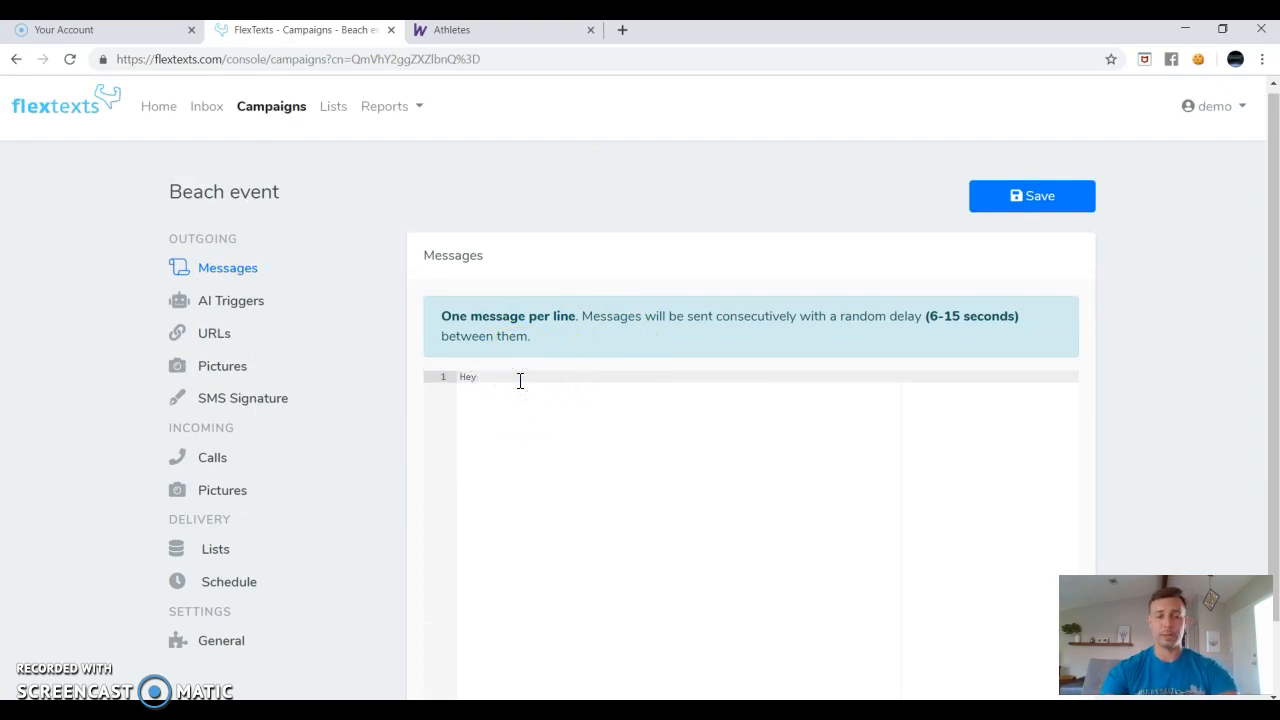
type(", %")
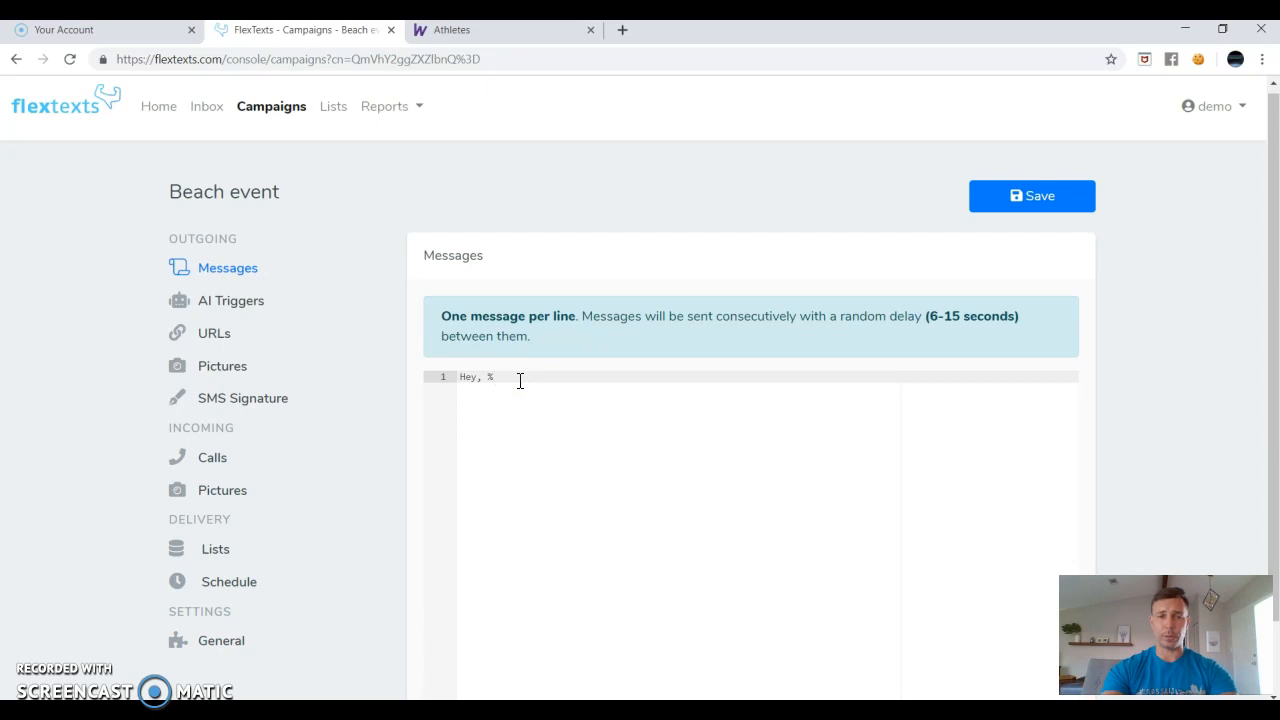
type("list_first_name%")
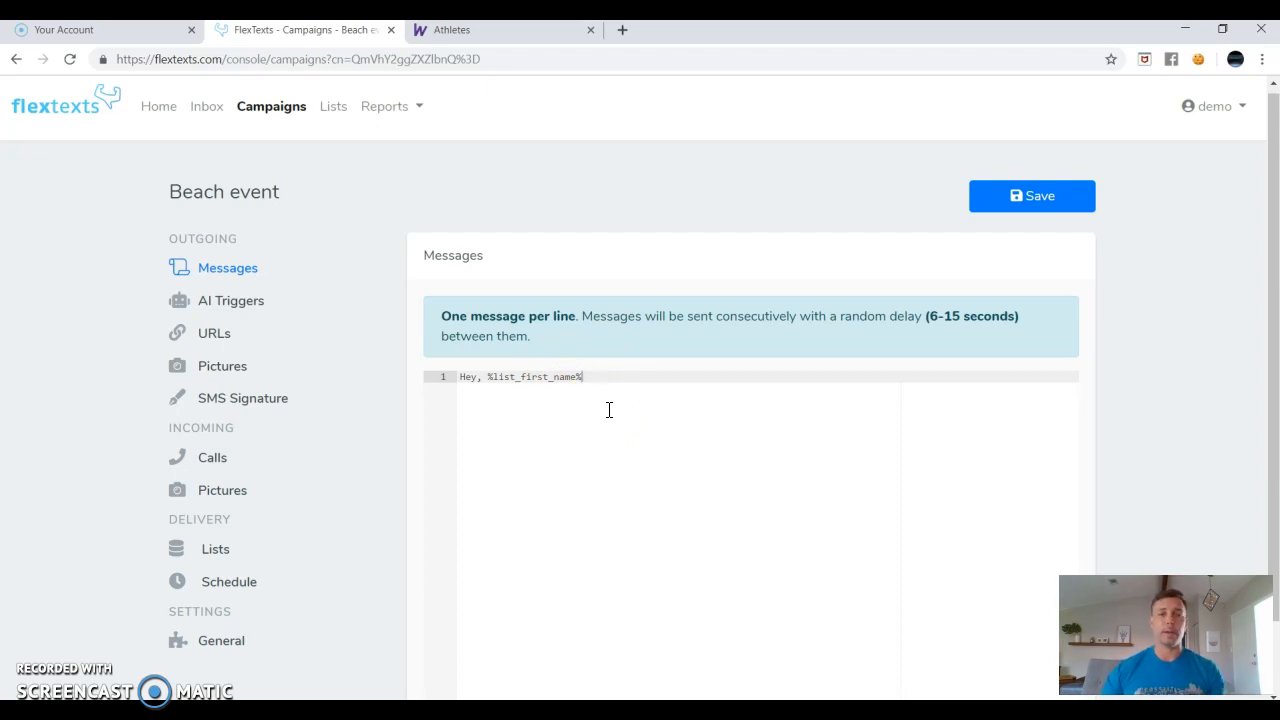
left_click(542, 395)
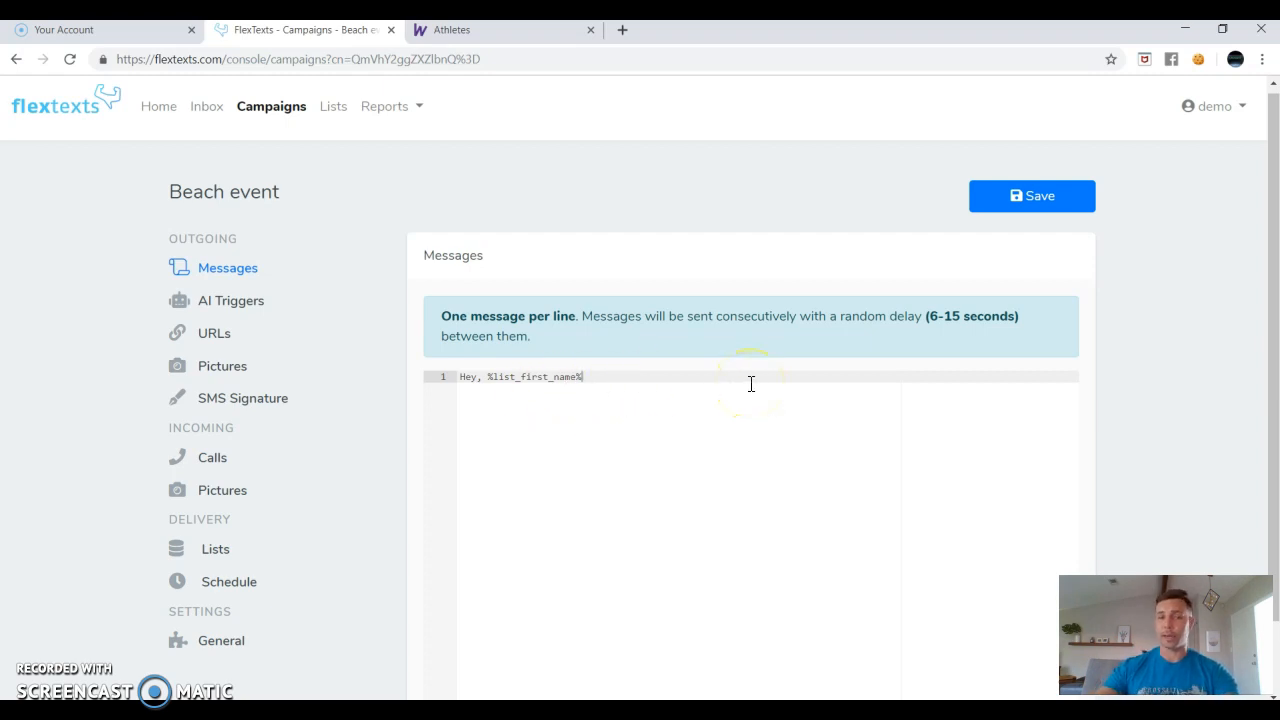
type("!")
left_click(1031, 378)
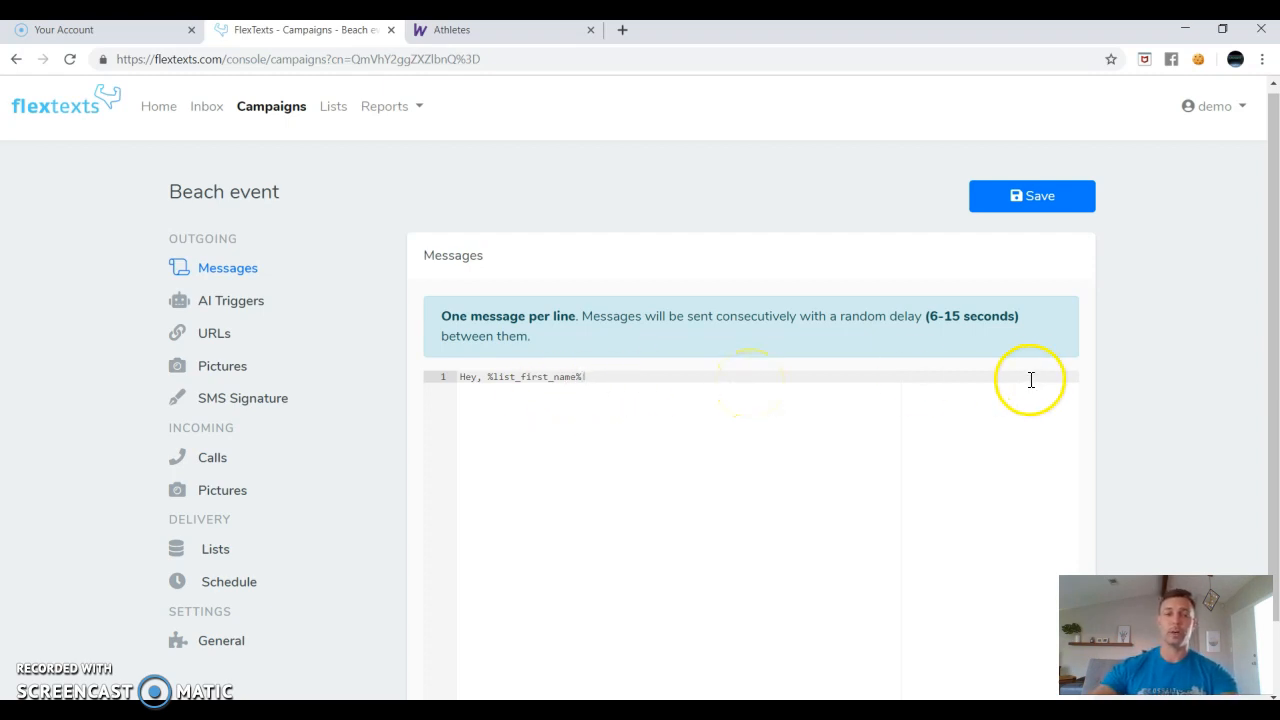
type("I'm just")
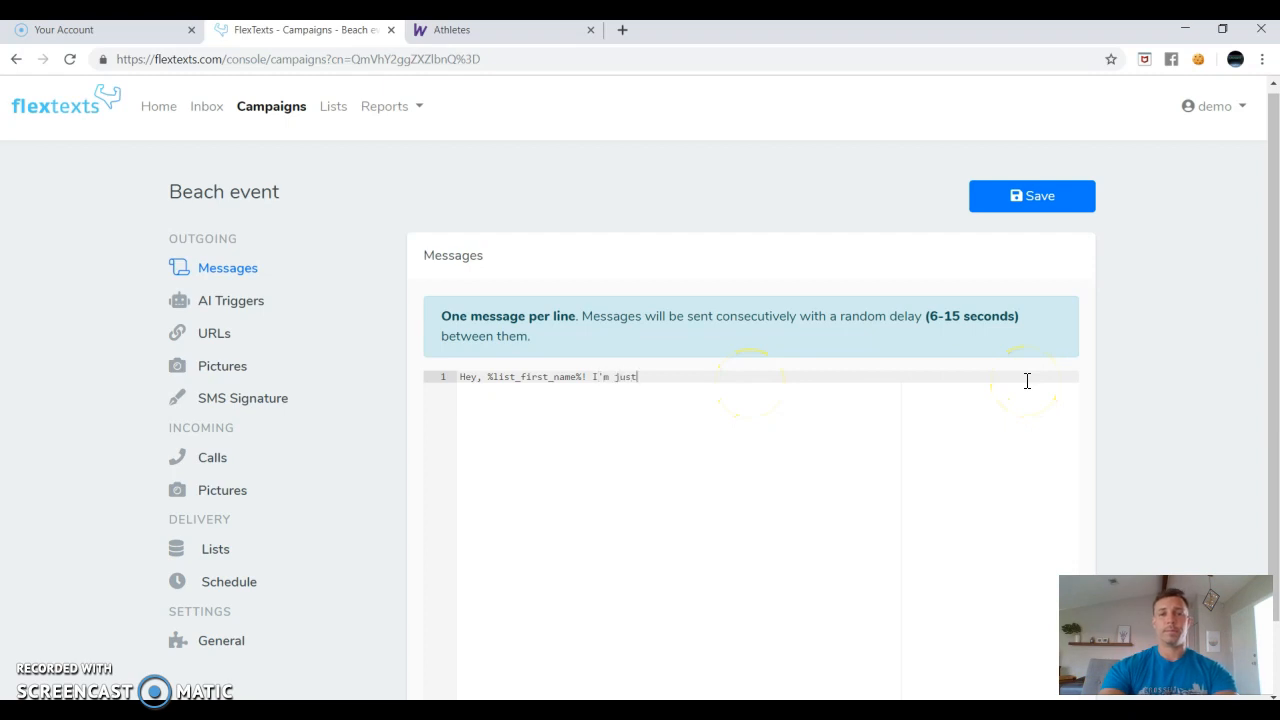
type(" reminding ")
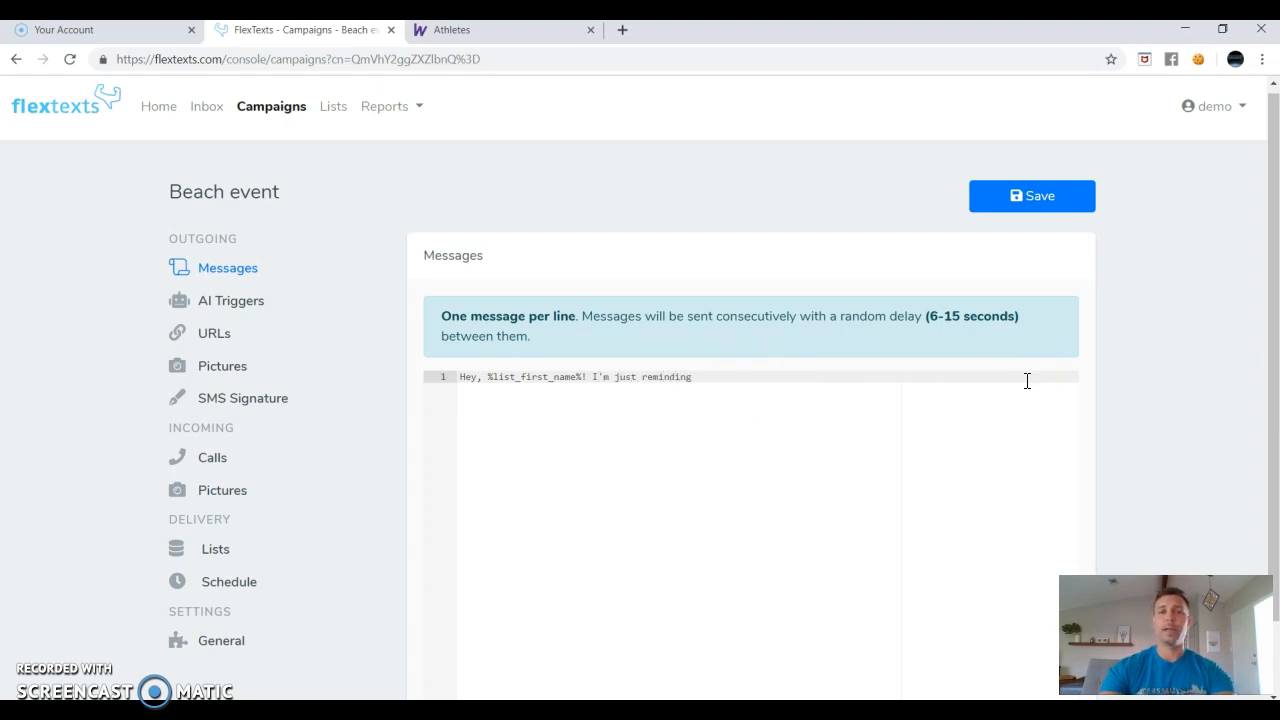
type("you about the ")
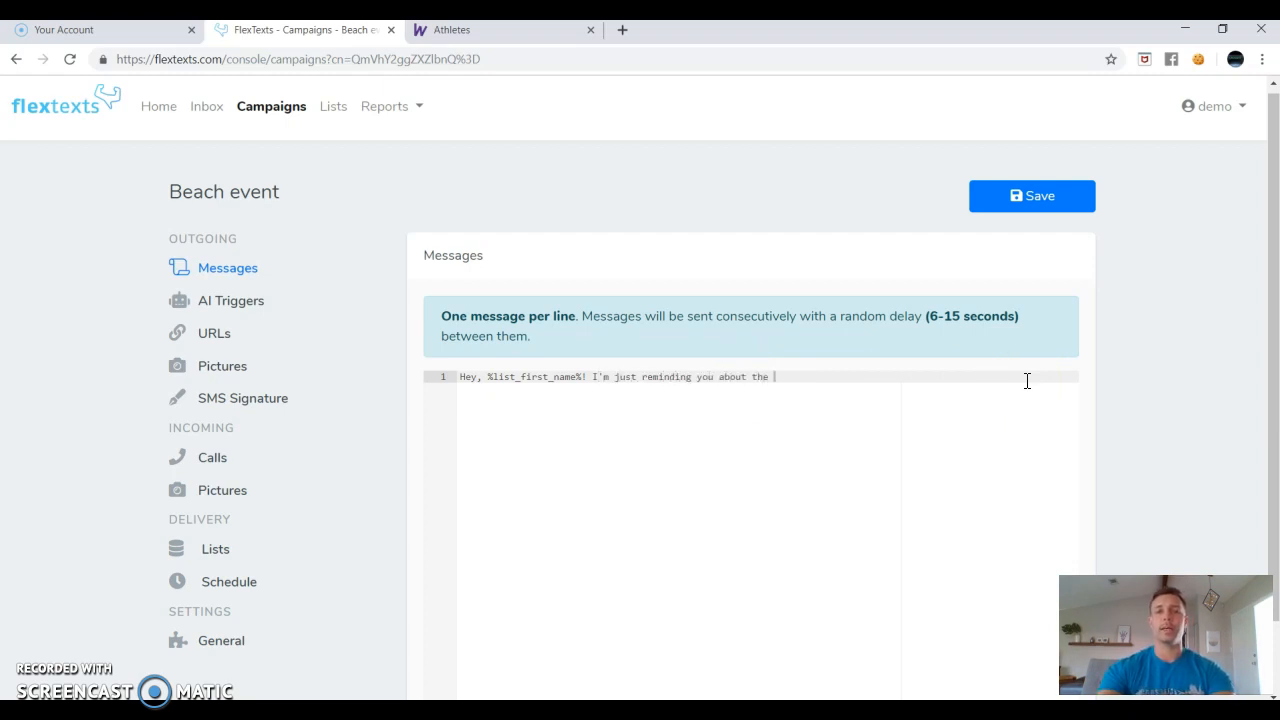
type("beach event this wee")
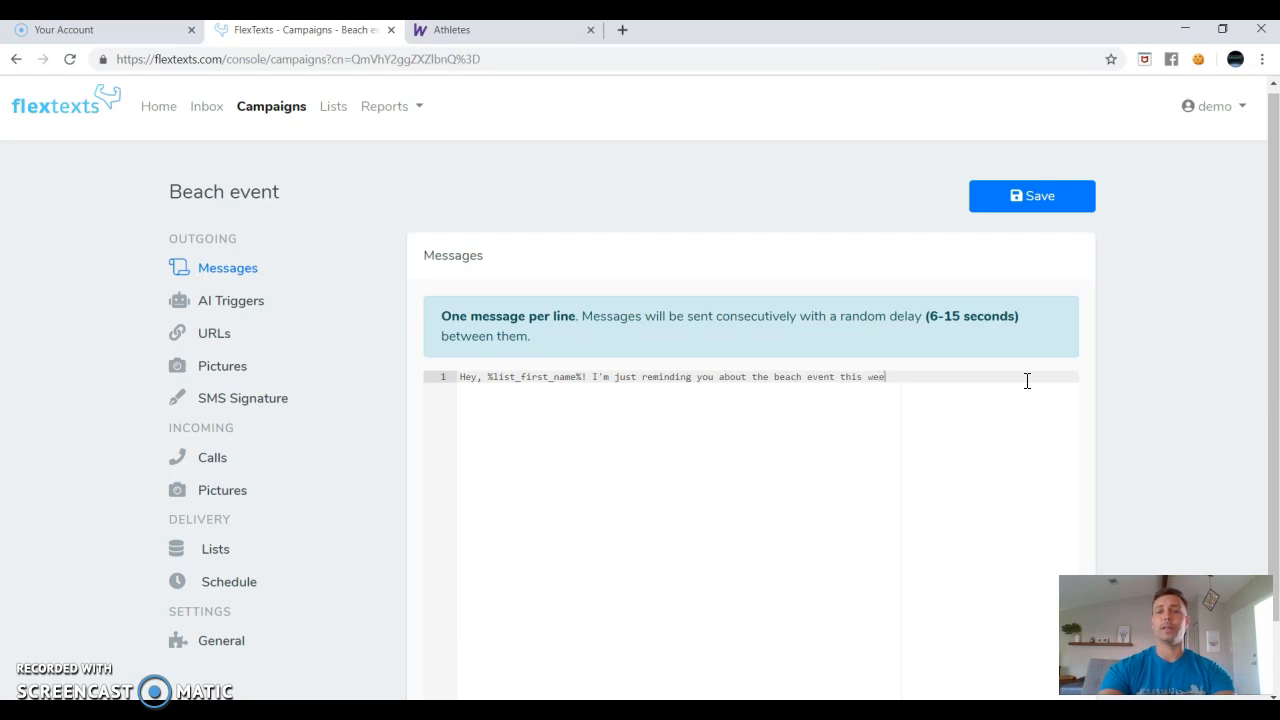
type("kend.  ")
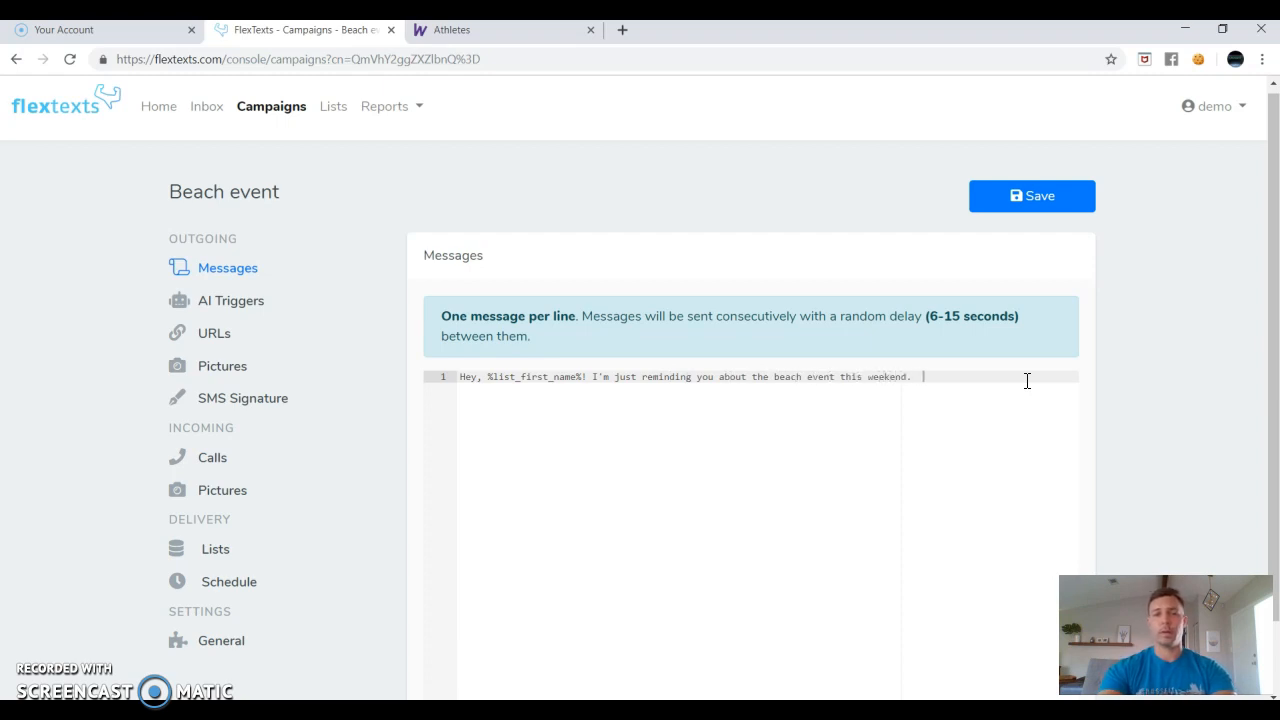
type("Hope to see you there!")
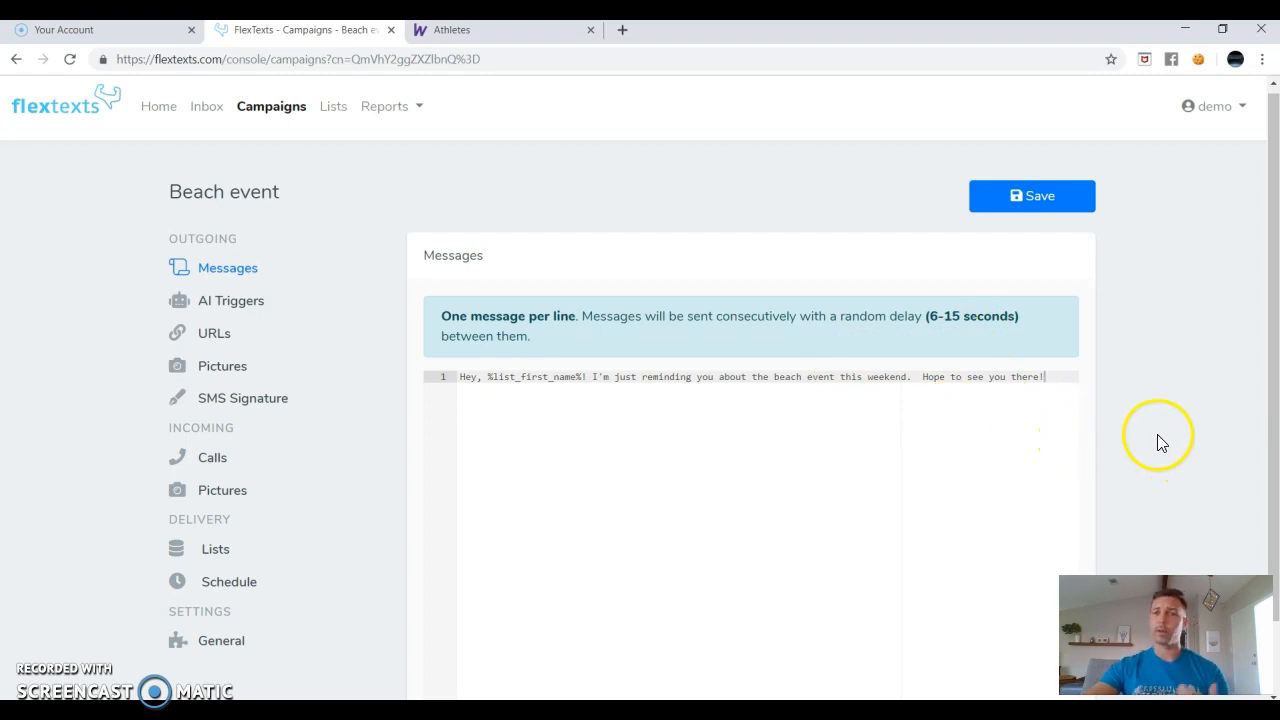
Add two [newline] tokens and 'Please feel free to bring any friends or family.'.
left_click(756, 494)
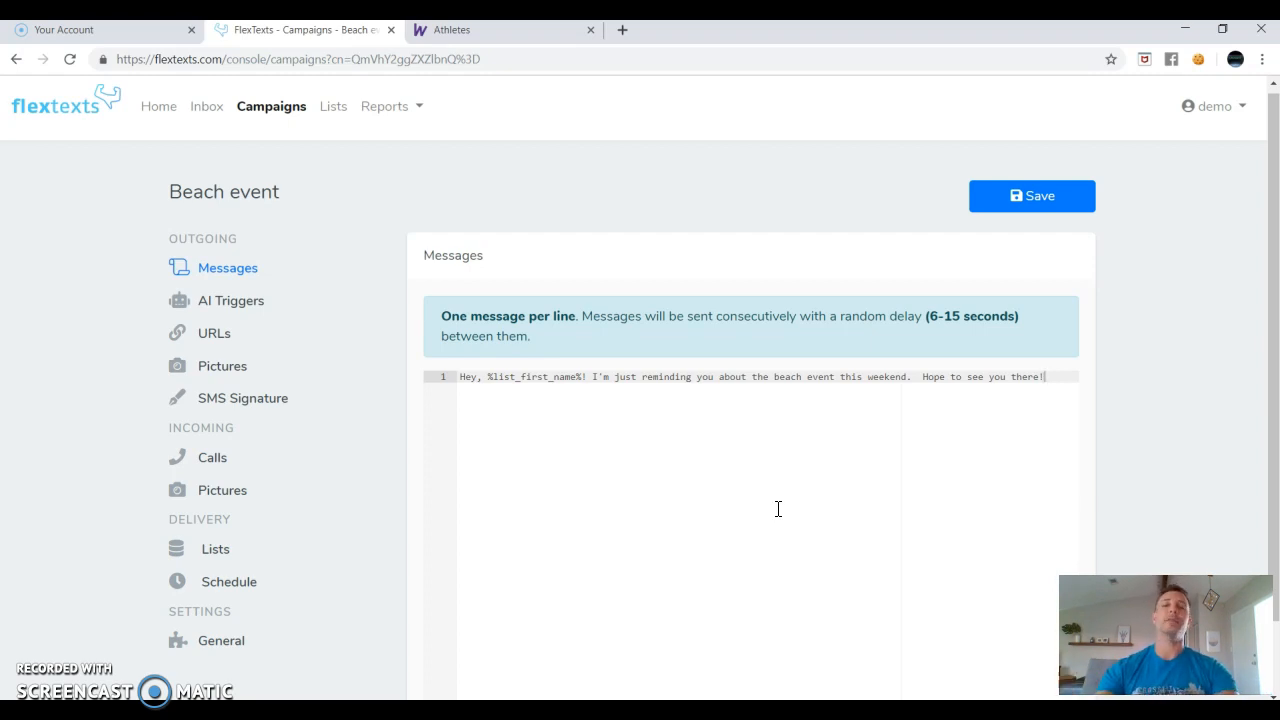
type("[newline\\")
key("BackSpace")
type("]")
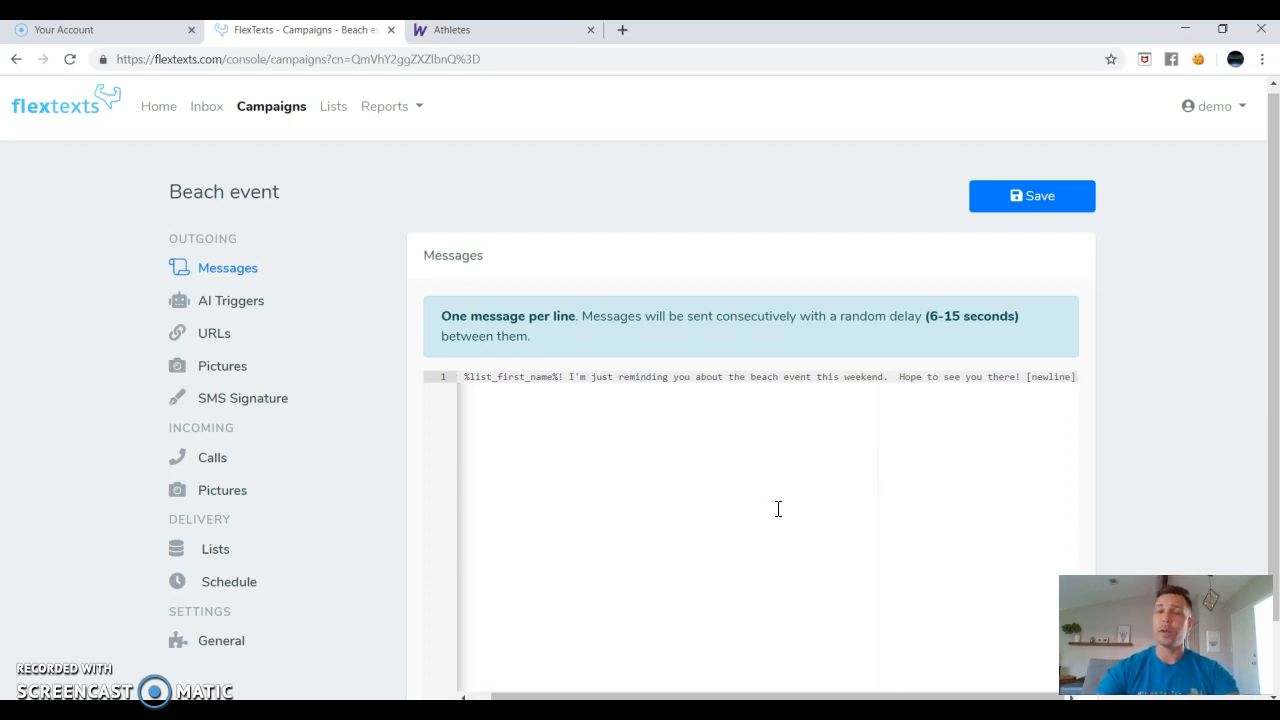
type("[newline")
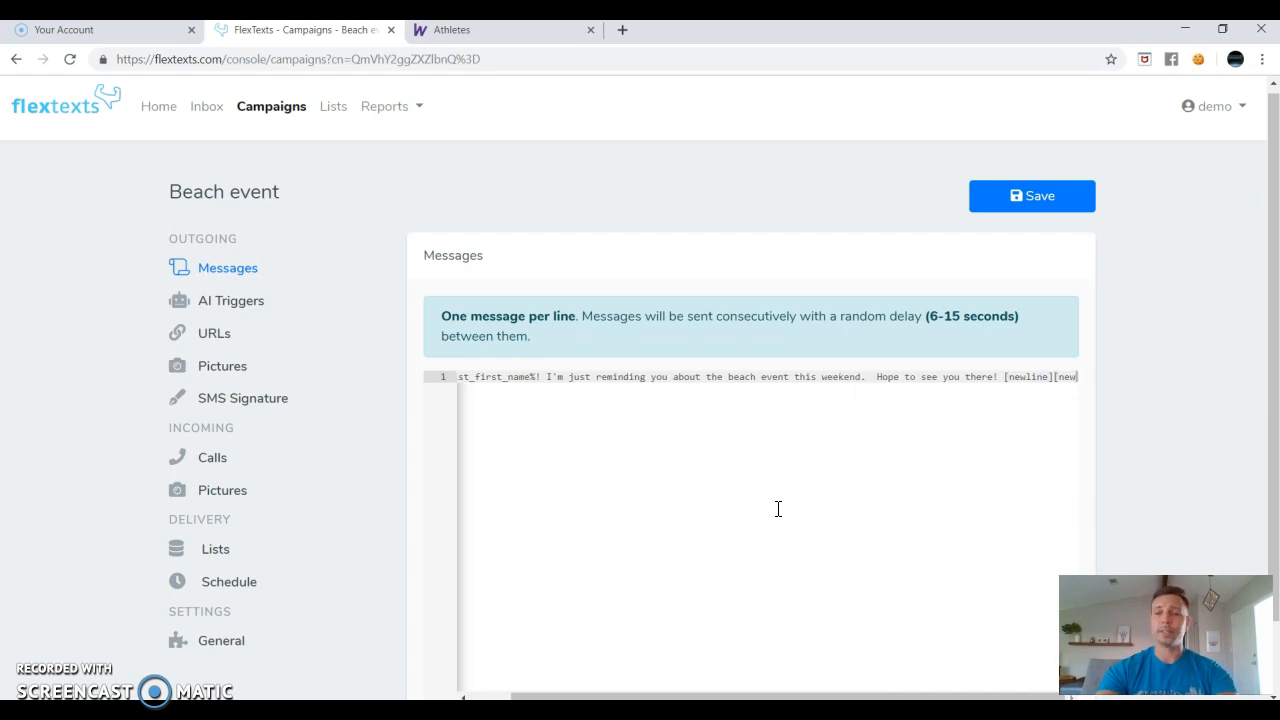
type("]")
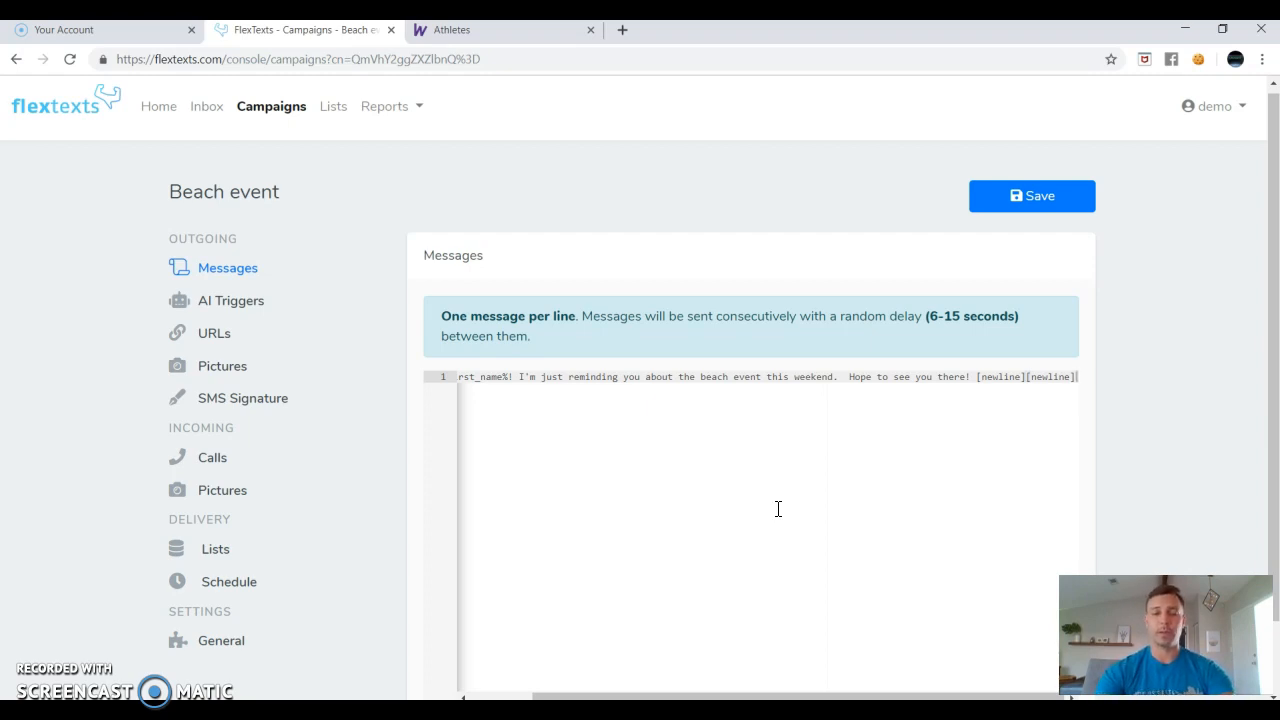
type("P")
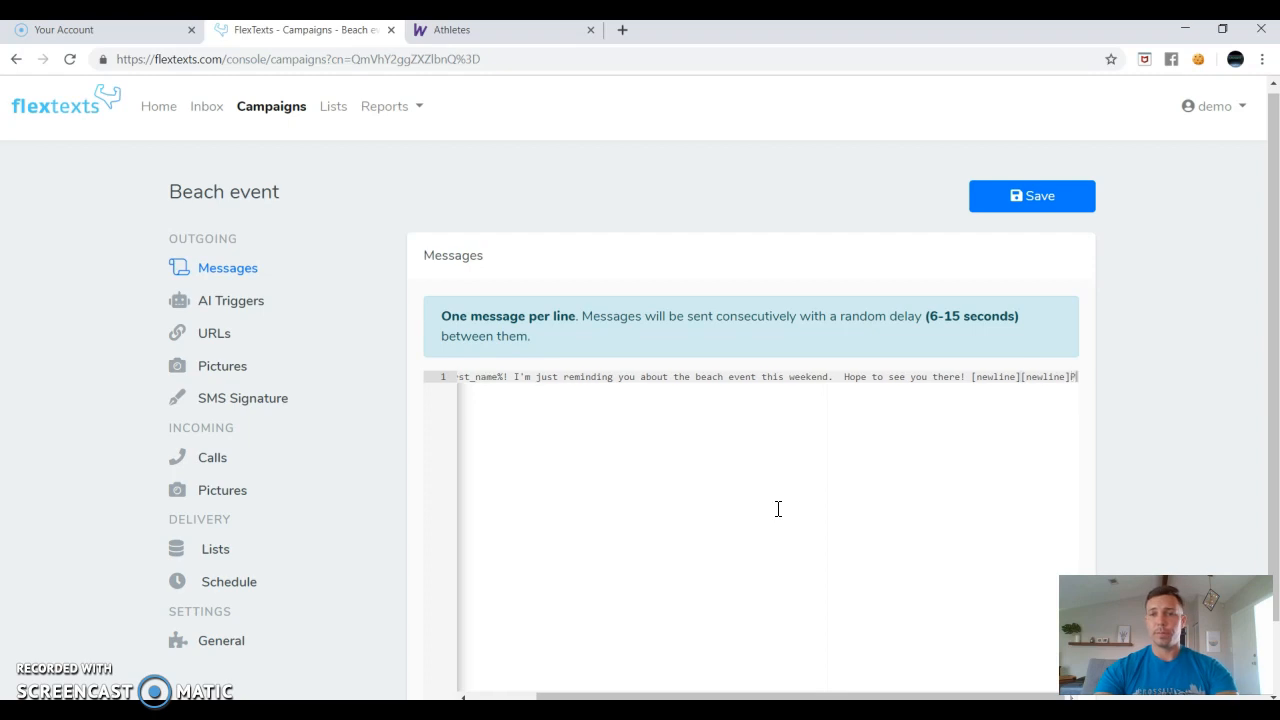
type("lease feel free to")
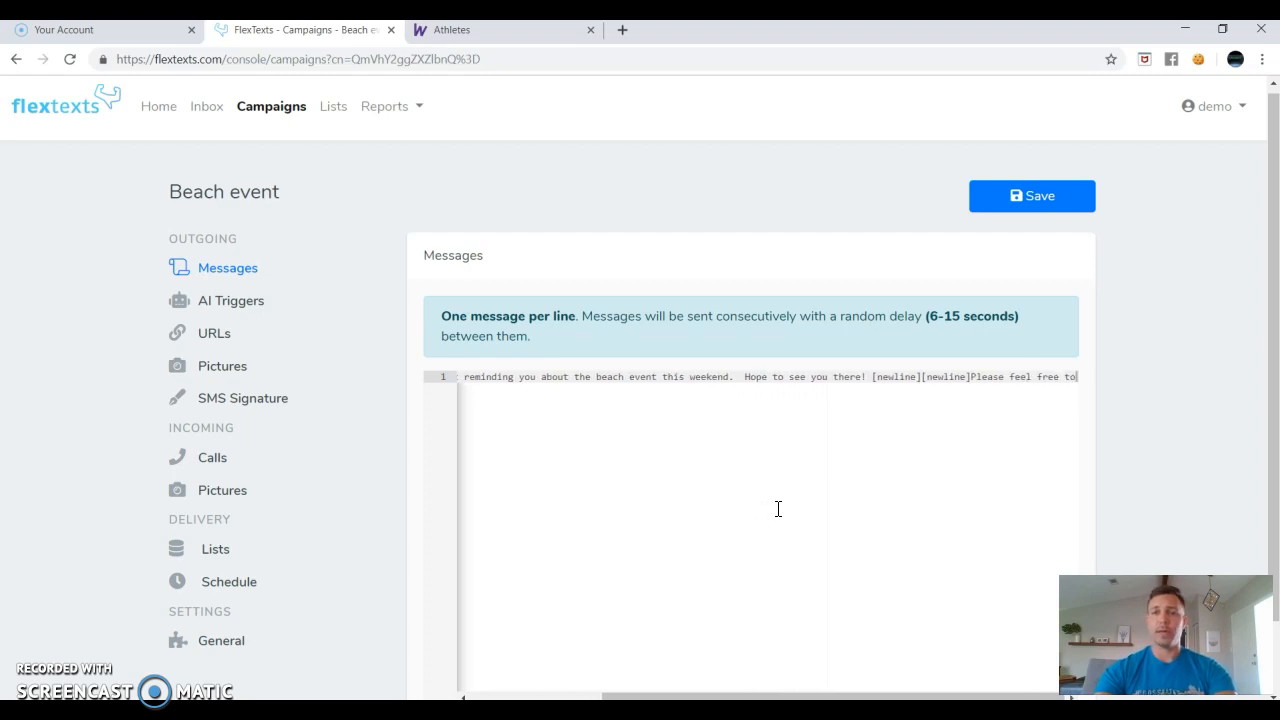
type(" bring any fri")
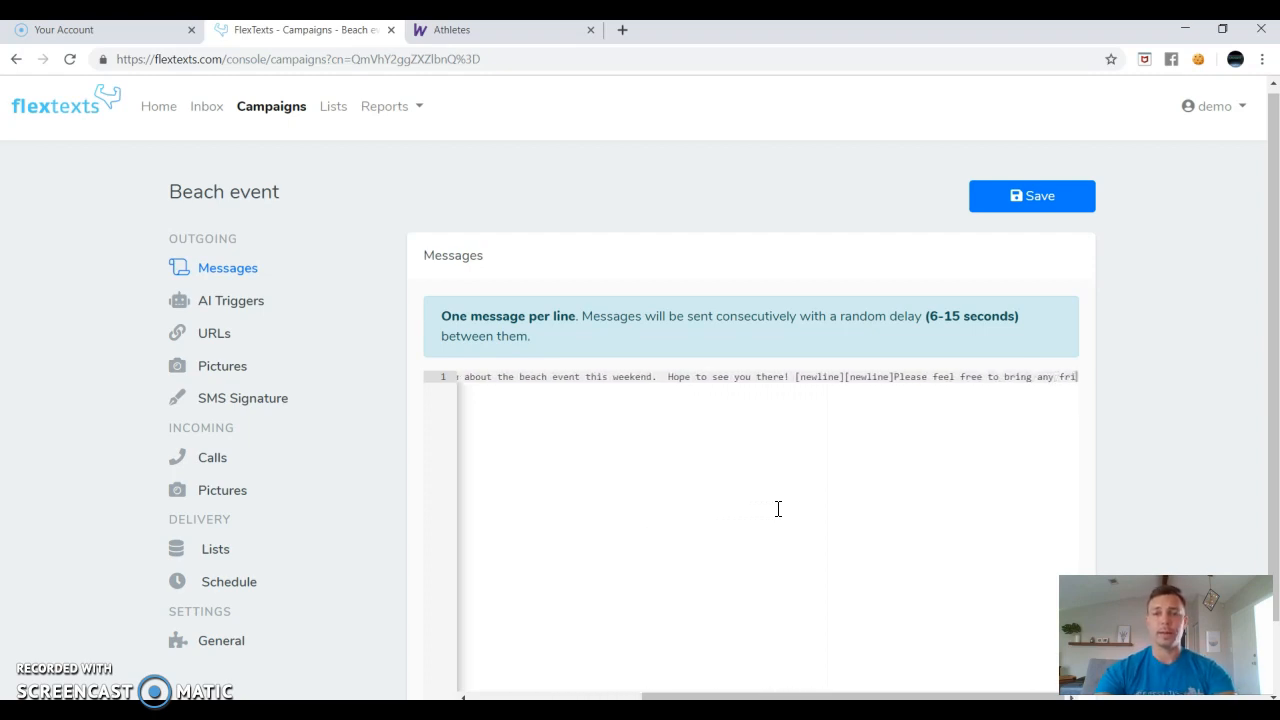
type("ends or family")
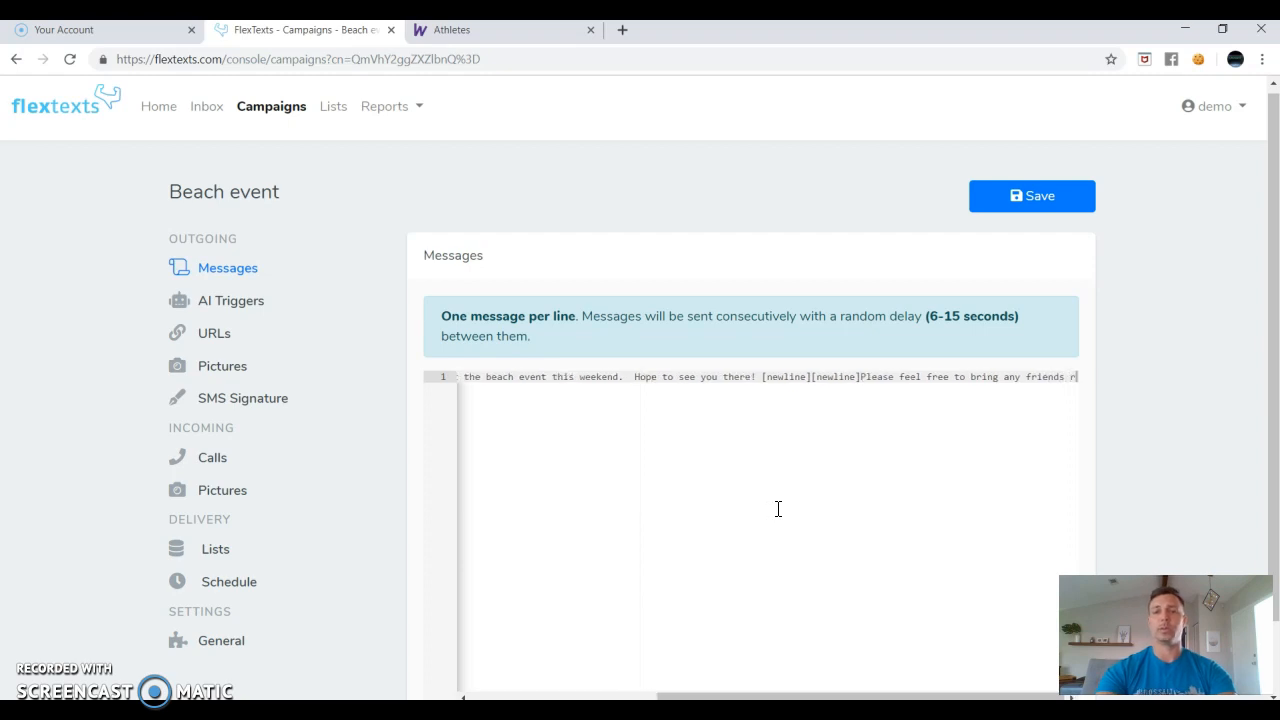
type(".")
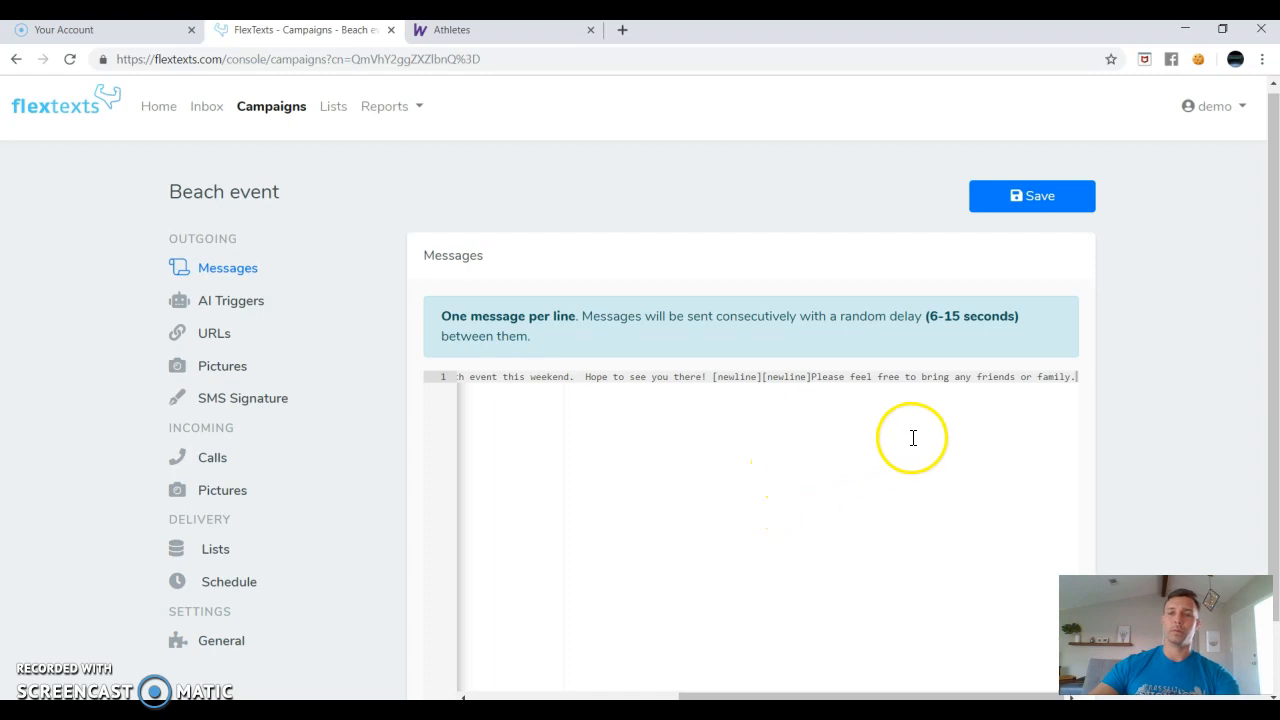
Append the %p1 picture token to the message and save the campaign.
left_click(1052, 199)
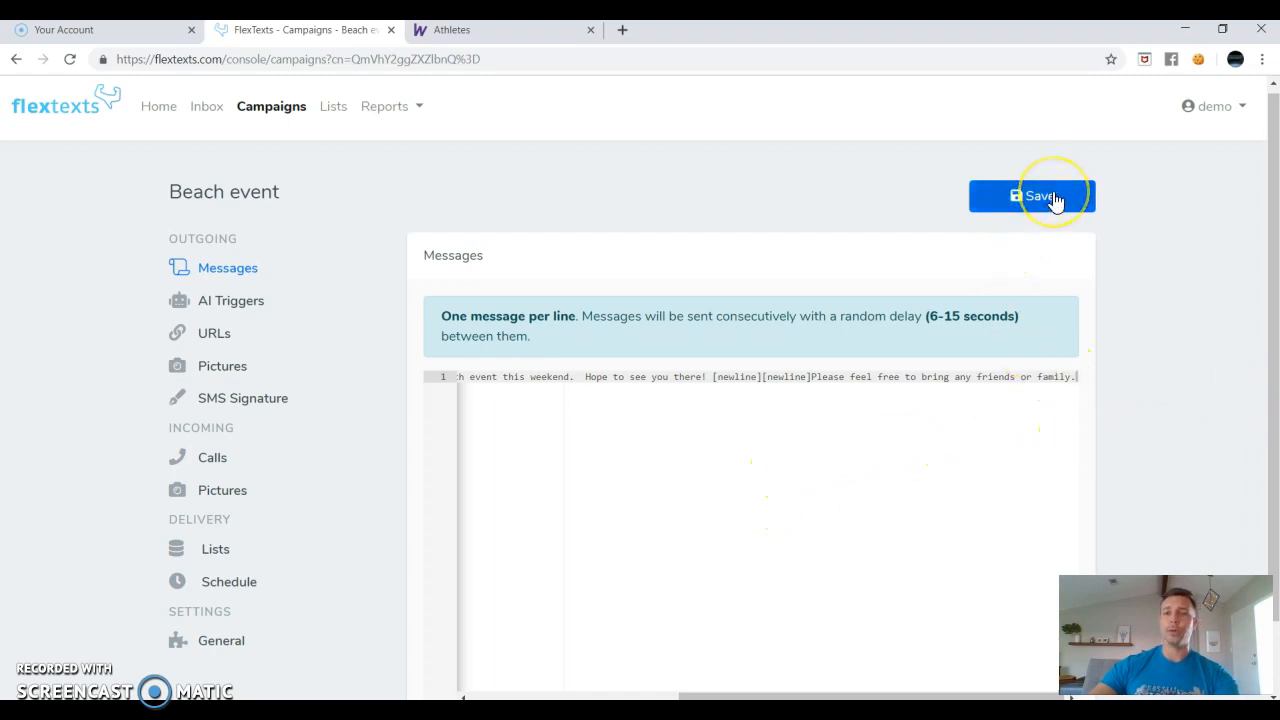
type("%")
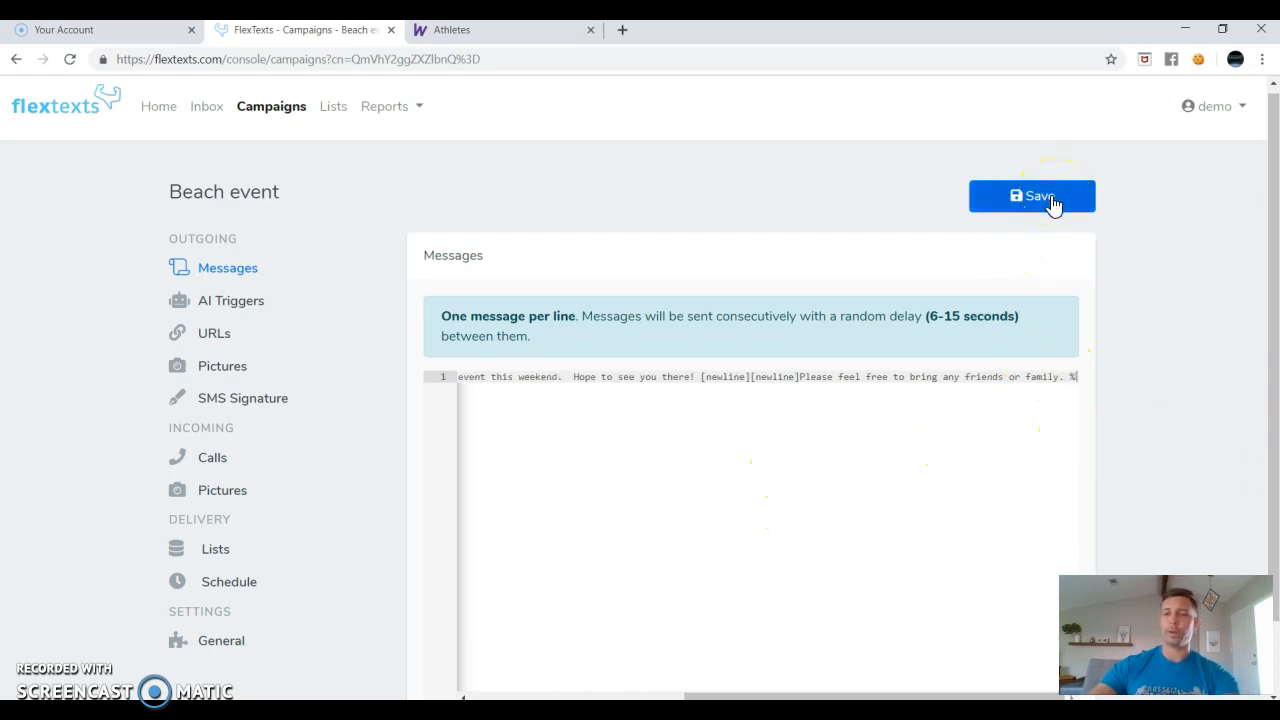
type("p1")
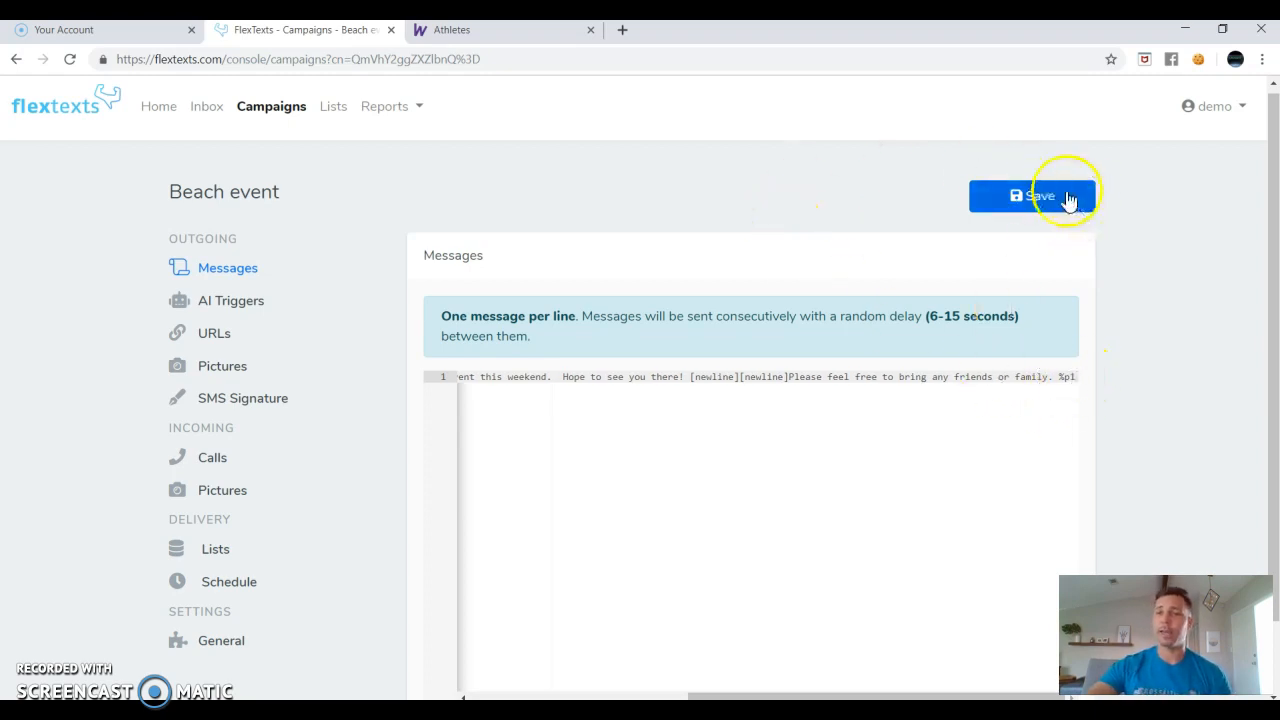
left_click(1045, 198)
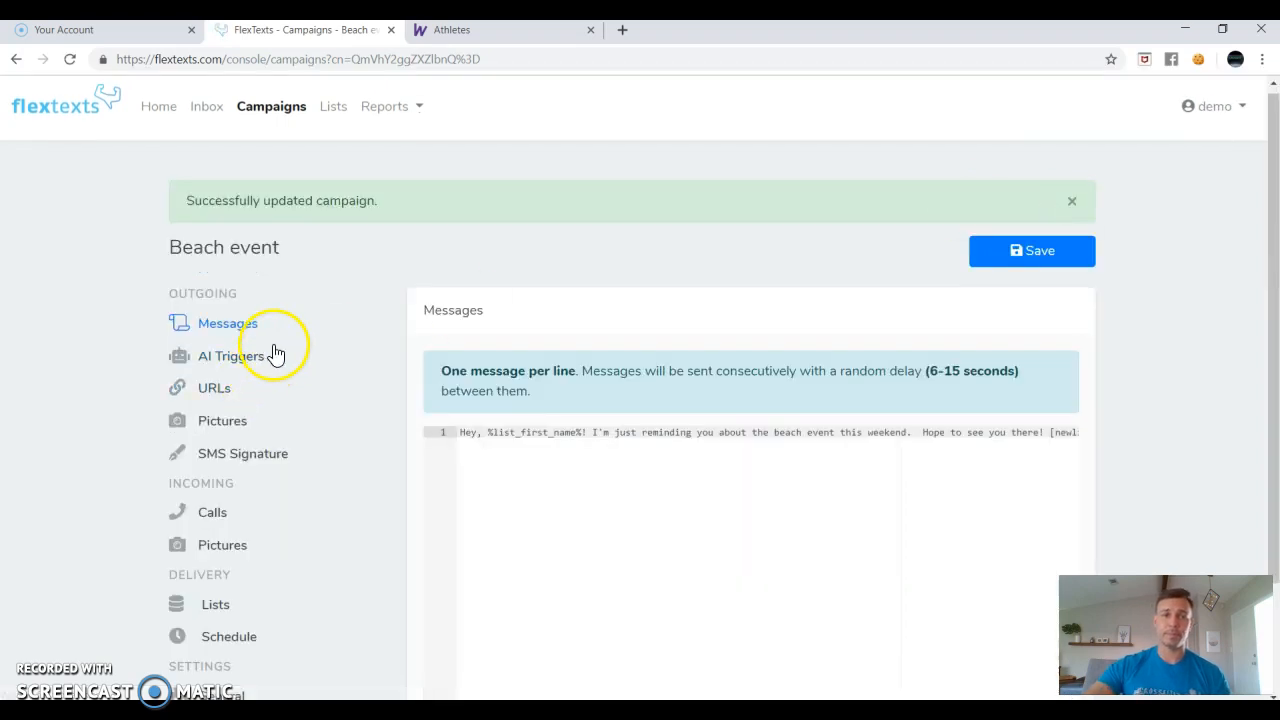
scroll(320, 340, "down", 1)
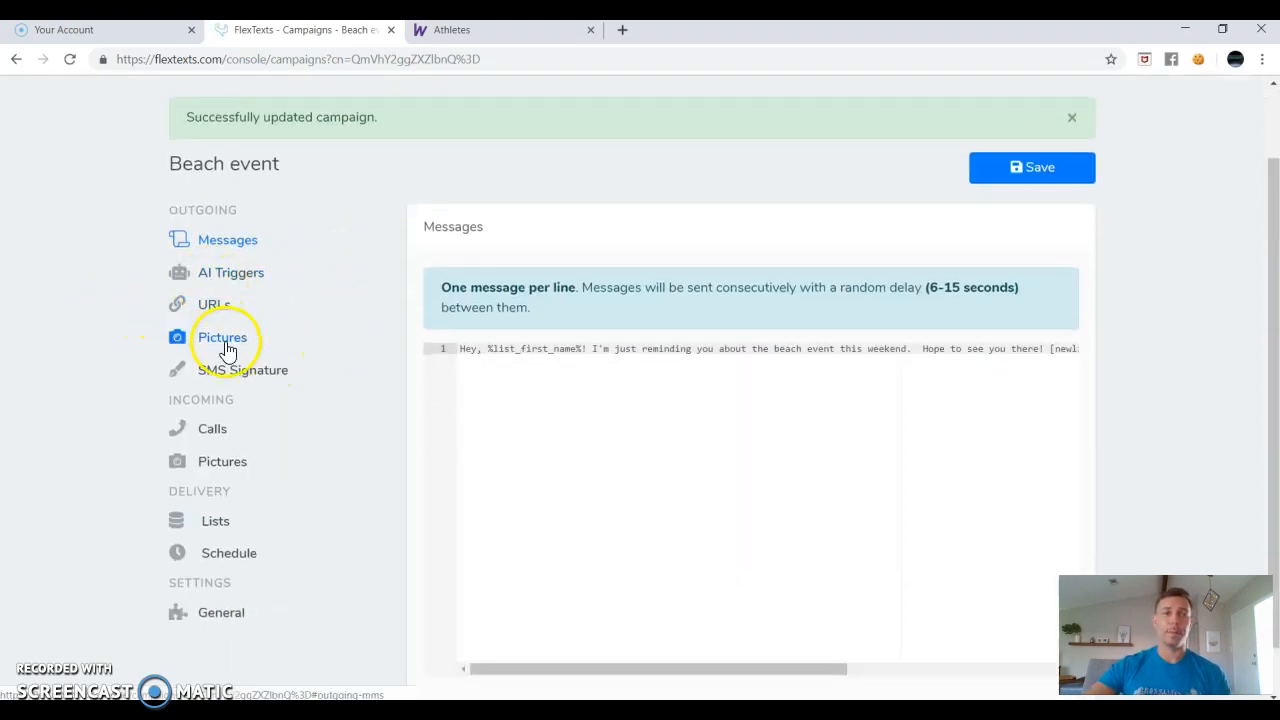
left_click_drag(1091, 347, 1193, 346)
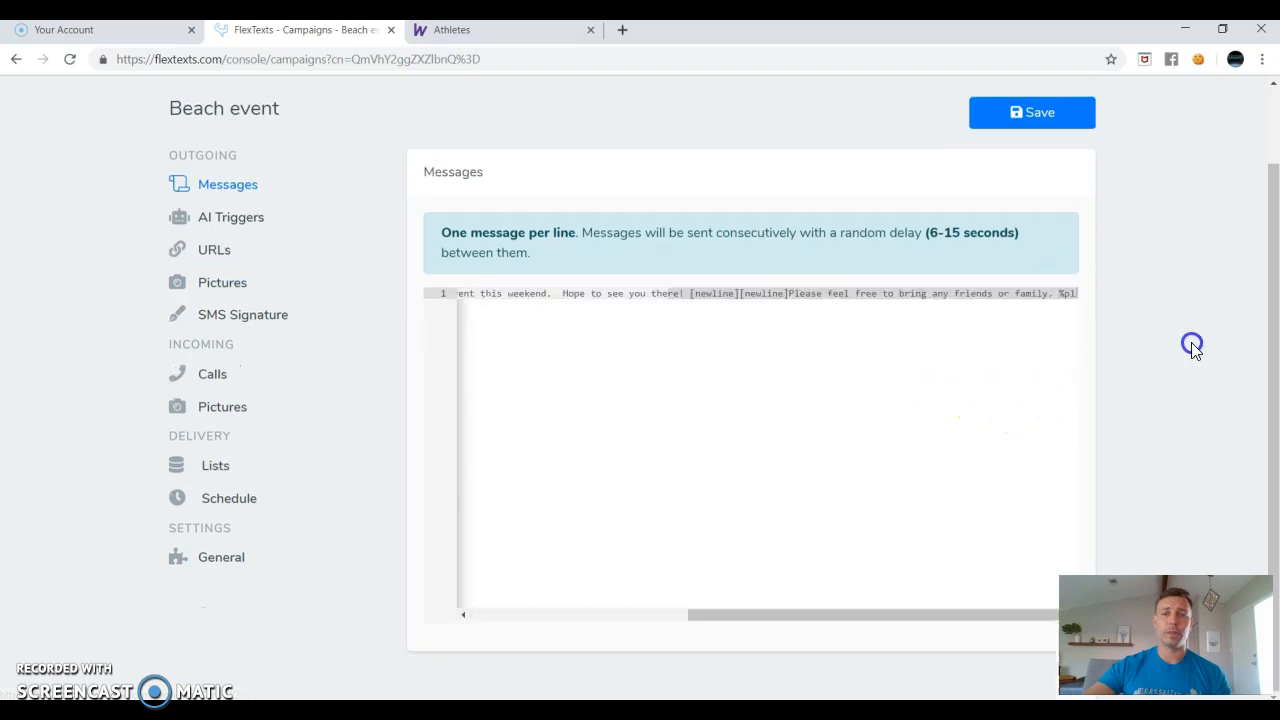
left_click(1035, 297)
left_click_drag(1060, 295, 1077, 298)
left_click(1047, 297)
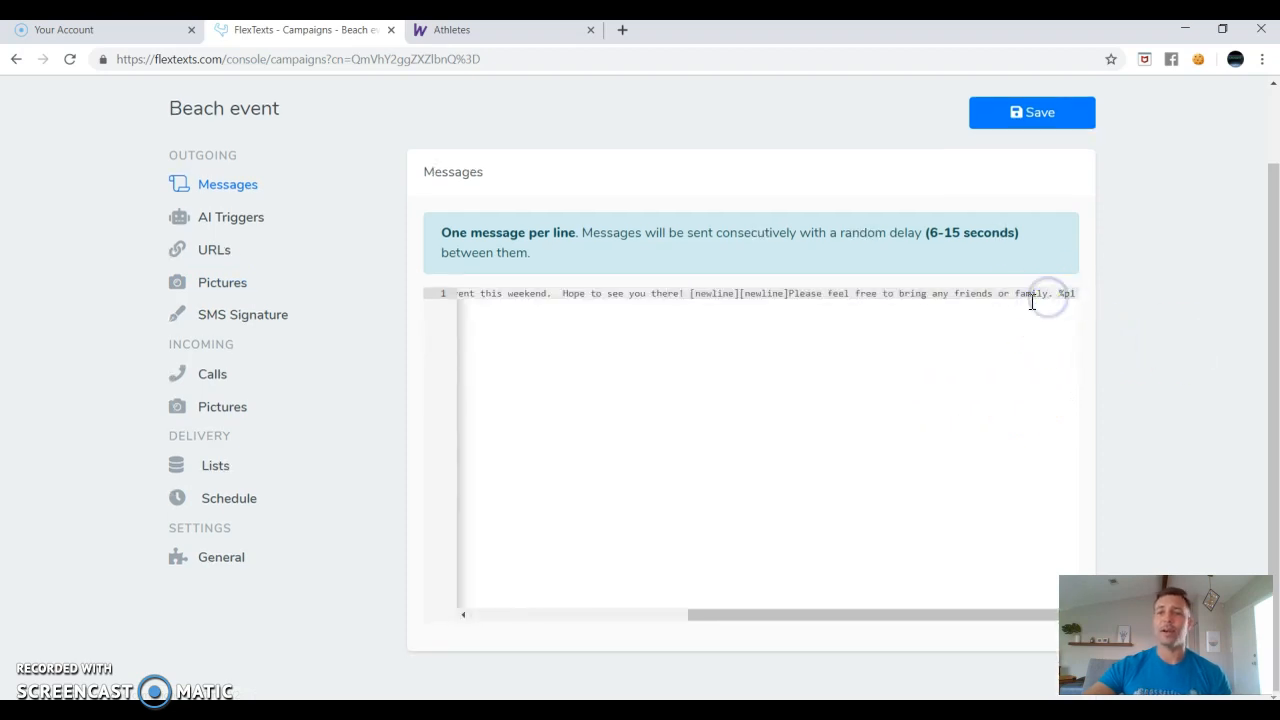
left_click_drag(832, 614, 553, 594)
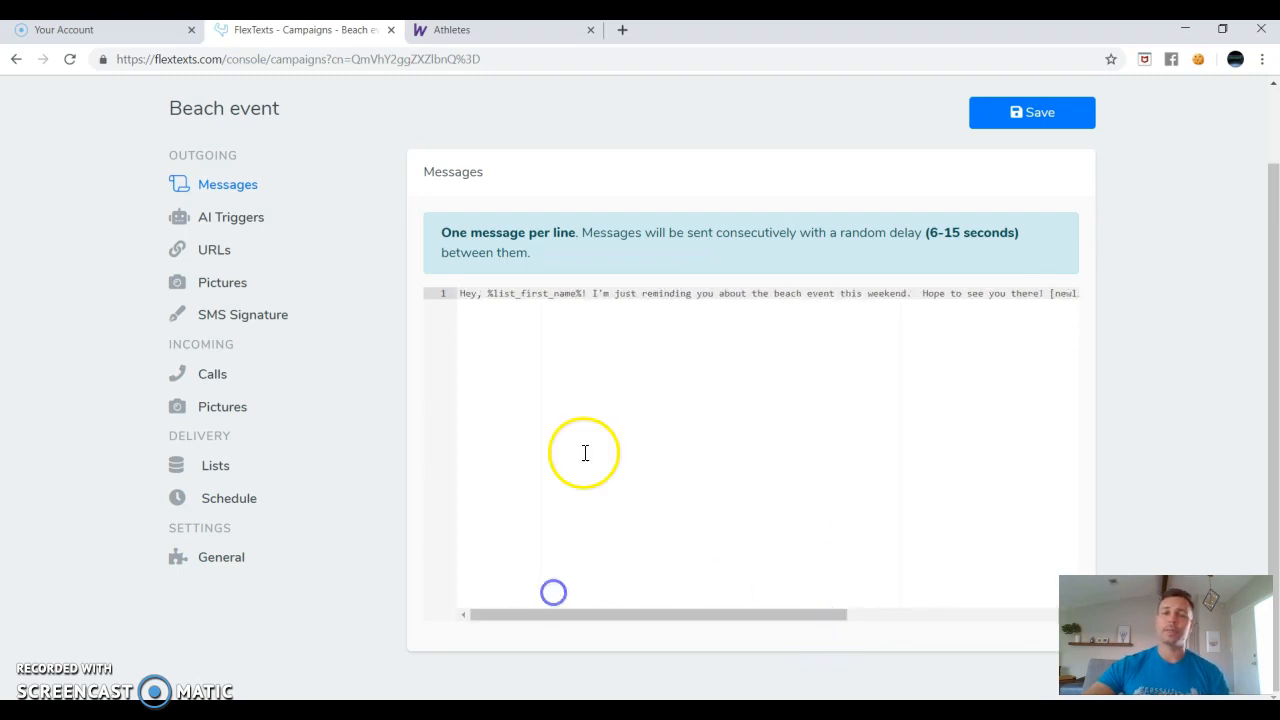
scroll(635, 468, "up", 1)
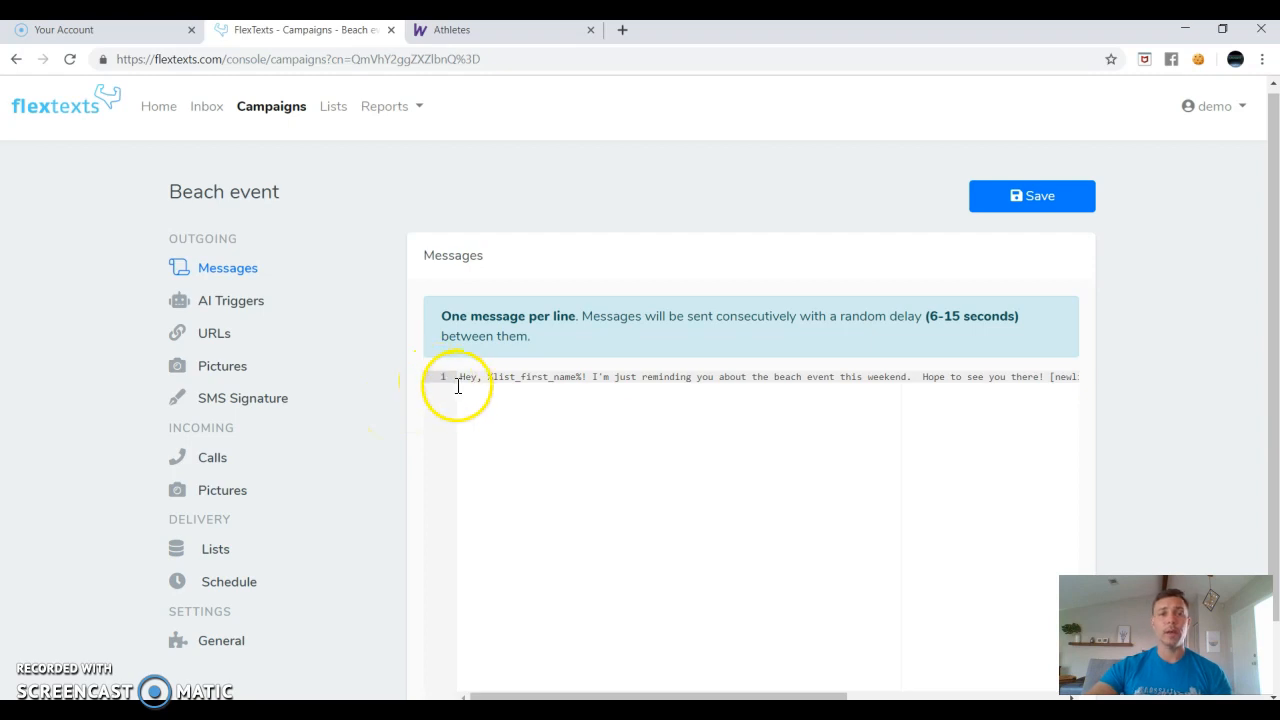
Attach the FB_42_Day_Detox_Ad_5 image to the %p1 outgoing picture slot.
left_click(218, 383)
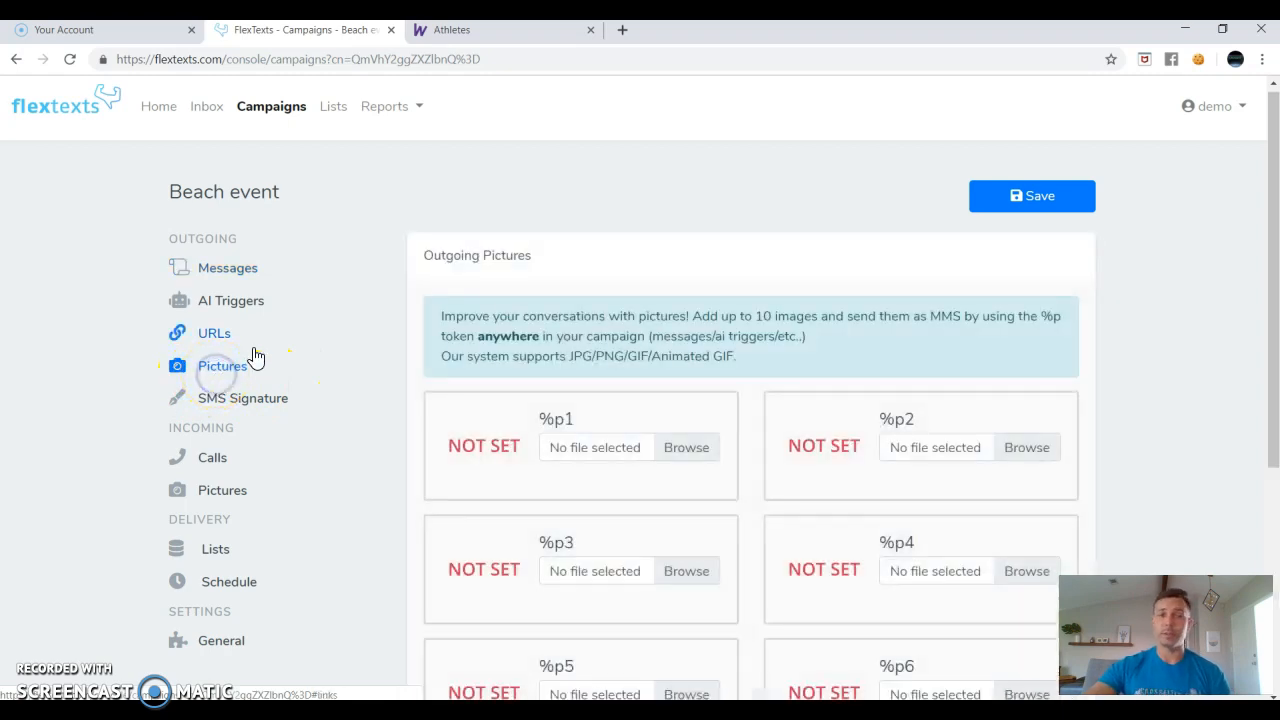
scroll(640, 330, "down", 2)
scroll(645, 333, "down", 2)
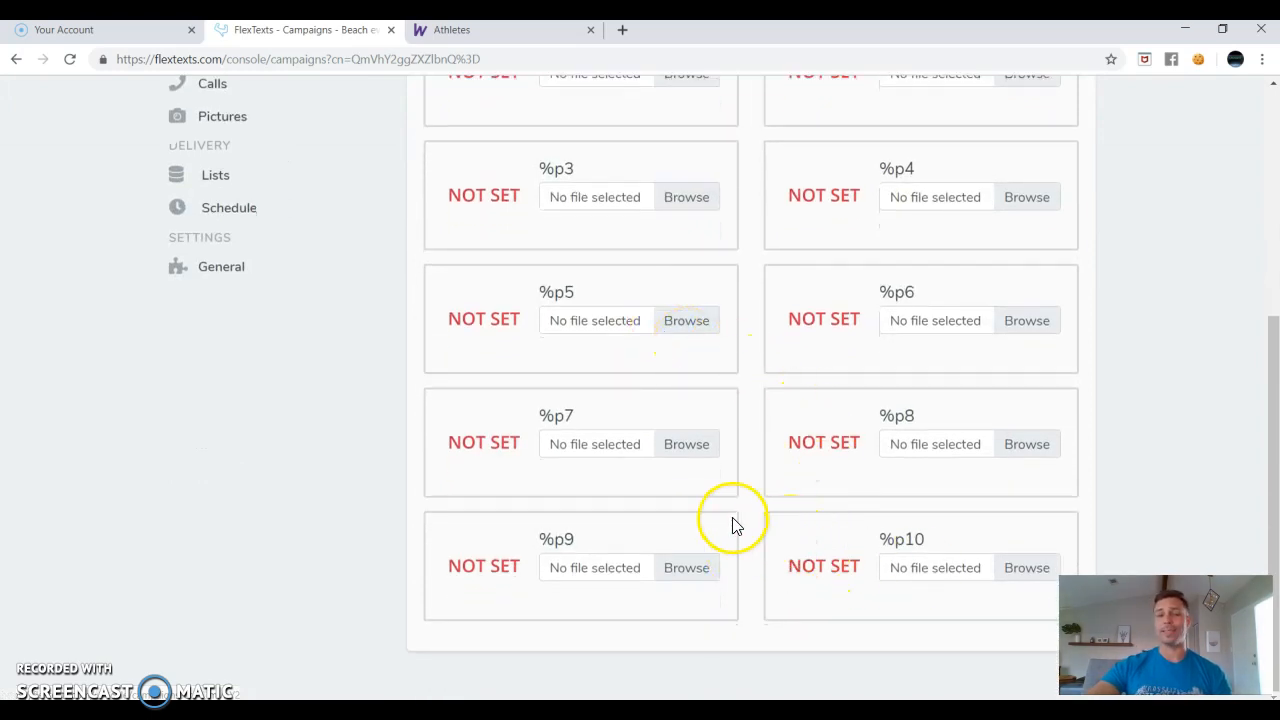
scroll(731, 523, "up", 3)
left_click(689, 326)
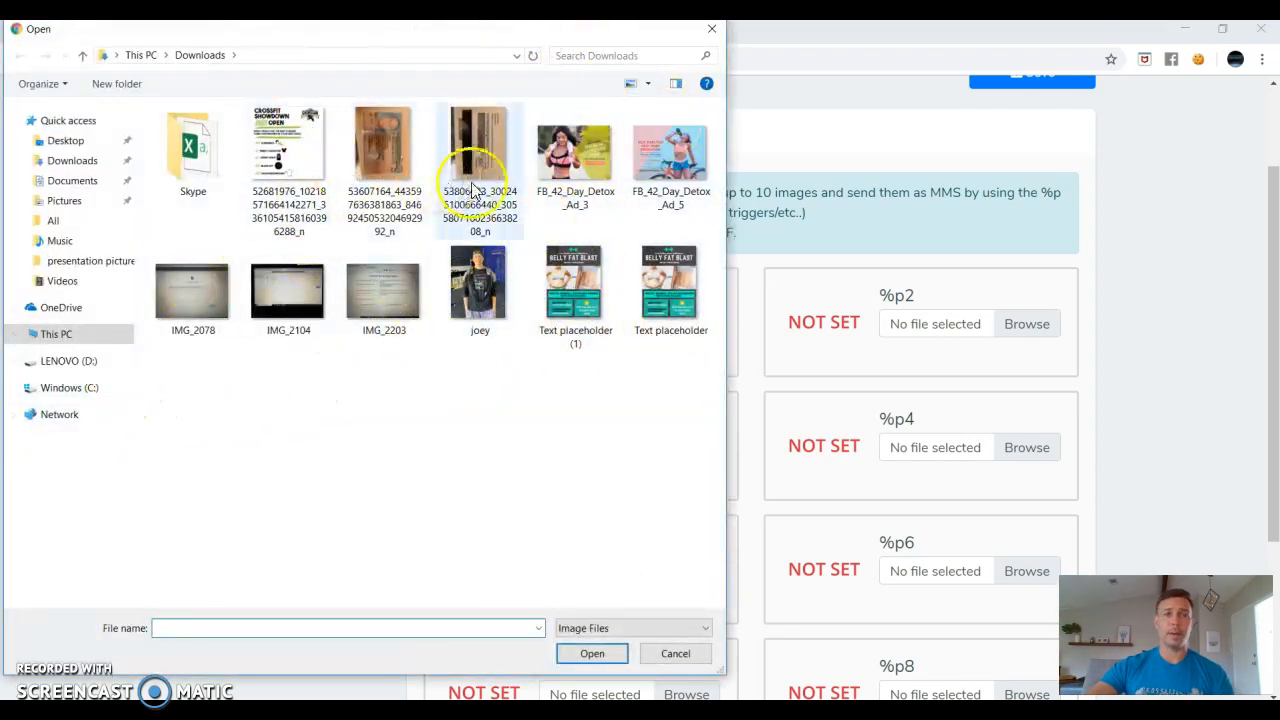
left_click(563, 172)
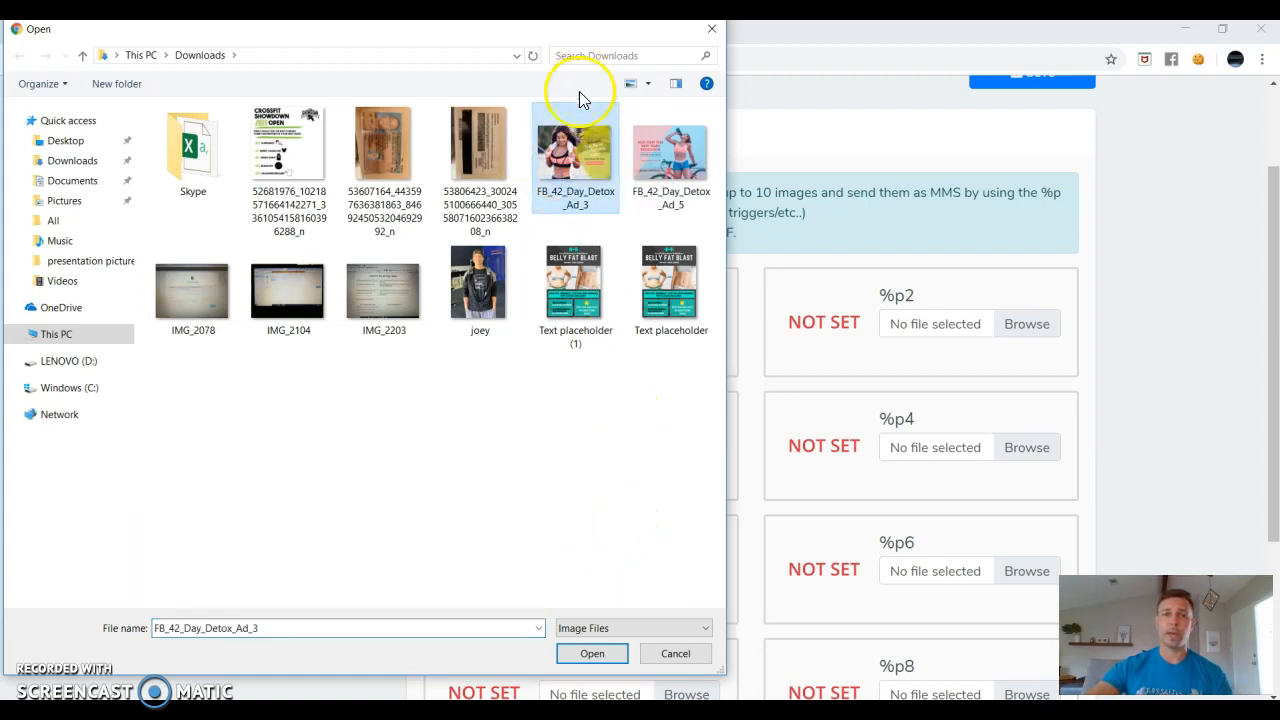
left_click(680, 172)
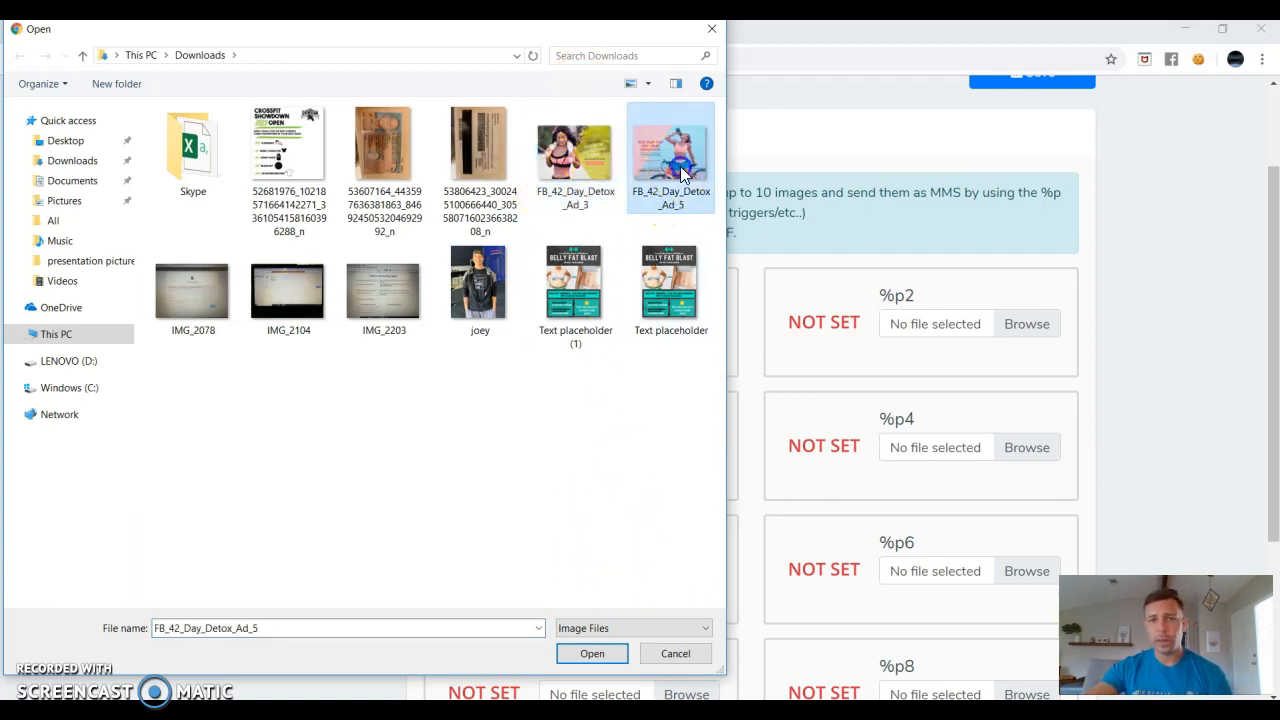
left_click(588, 654)
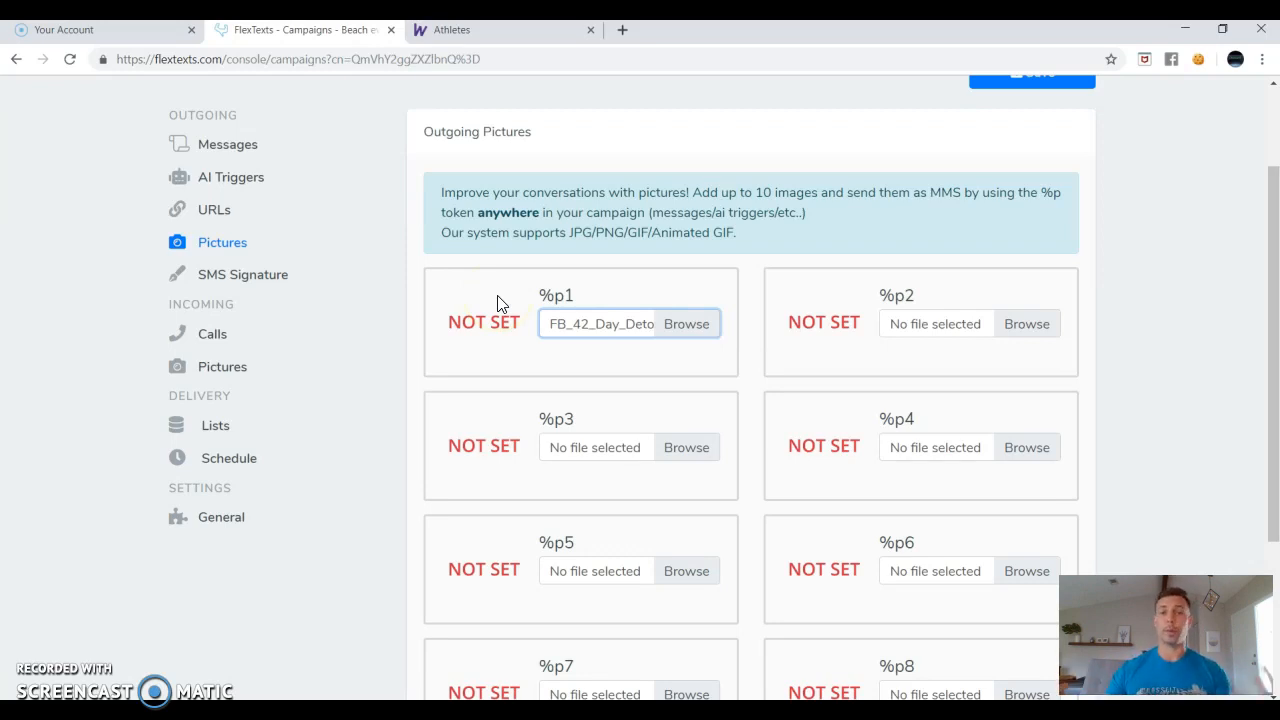
left_click(739, 286)
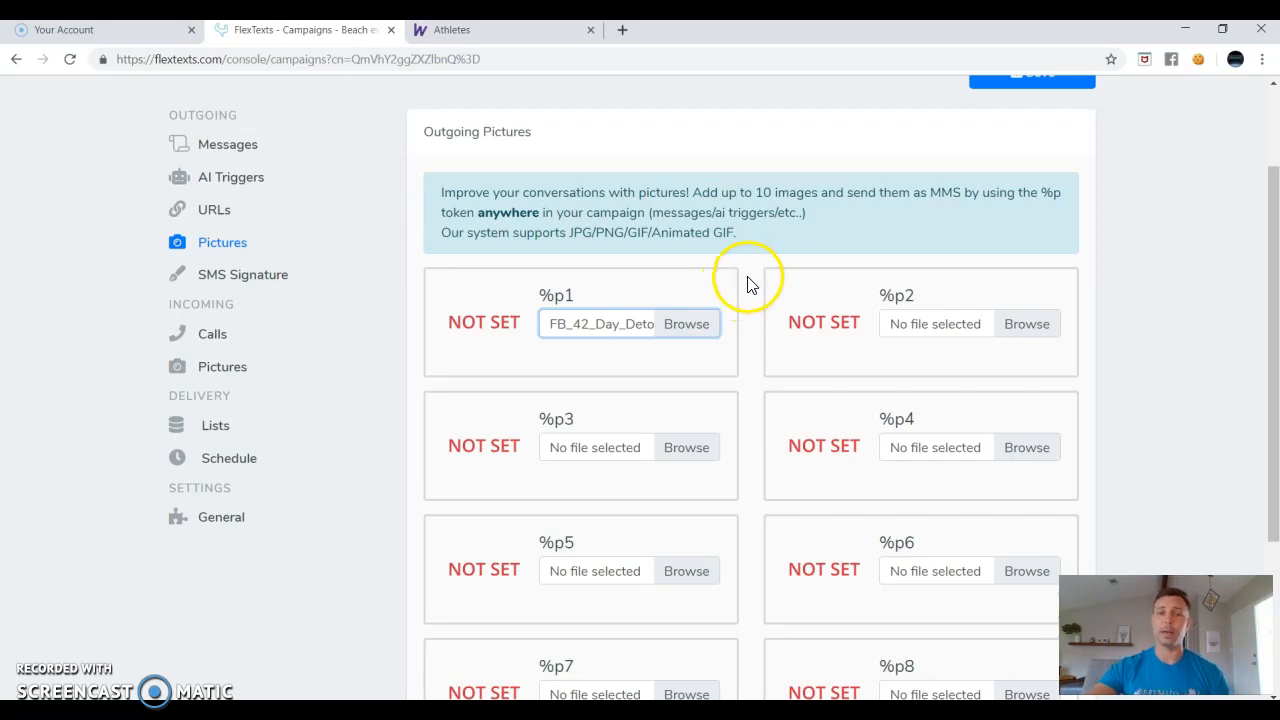
Save the campaign with the attached picture and scroll past the success banner.
scroll(755, 320, "up", 2)
left_click(1037, 203)
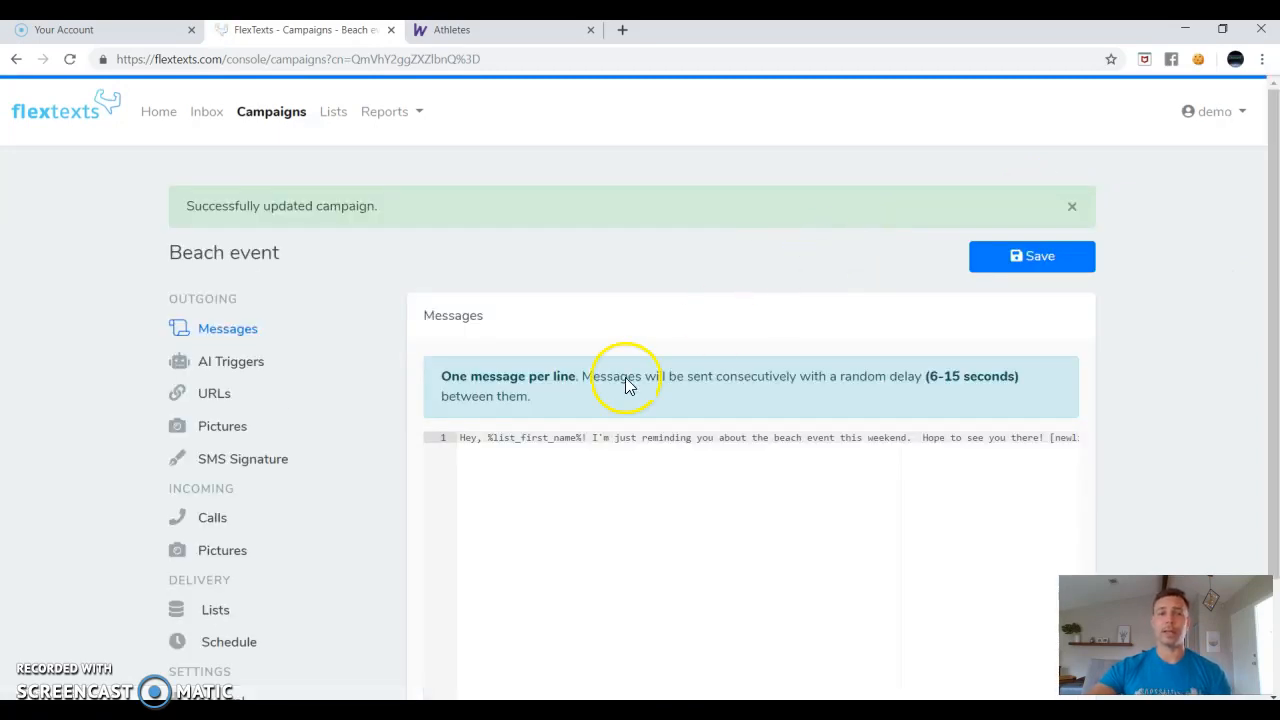
scroll(593, 427, "down", 1)
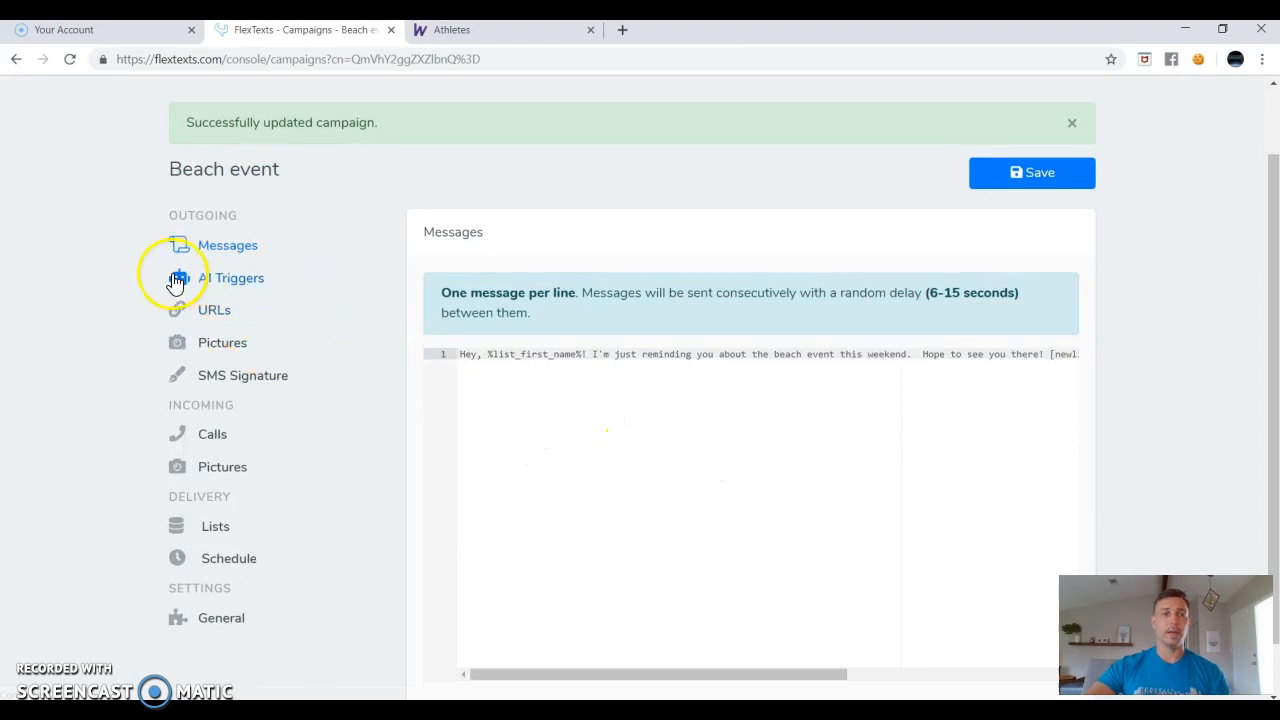
scroll(340, 315, "down", 1)
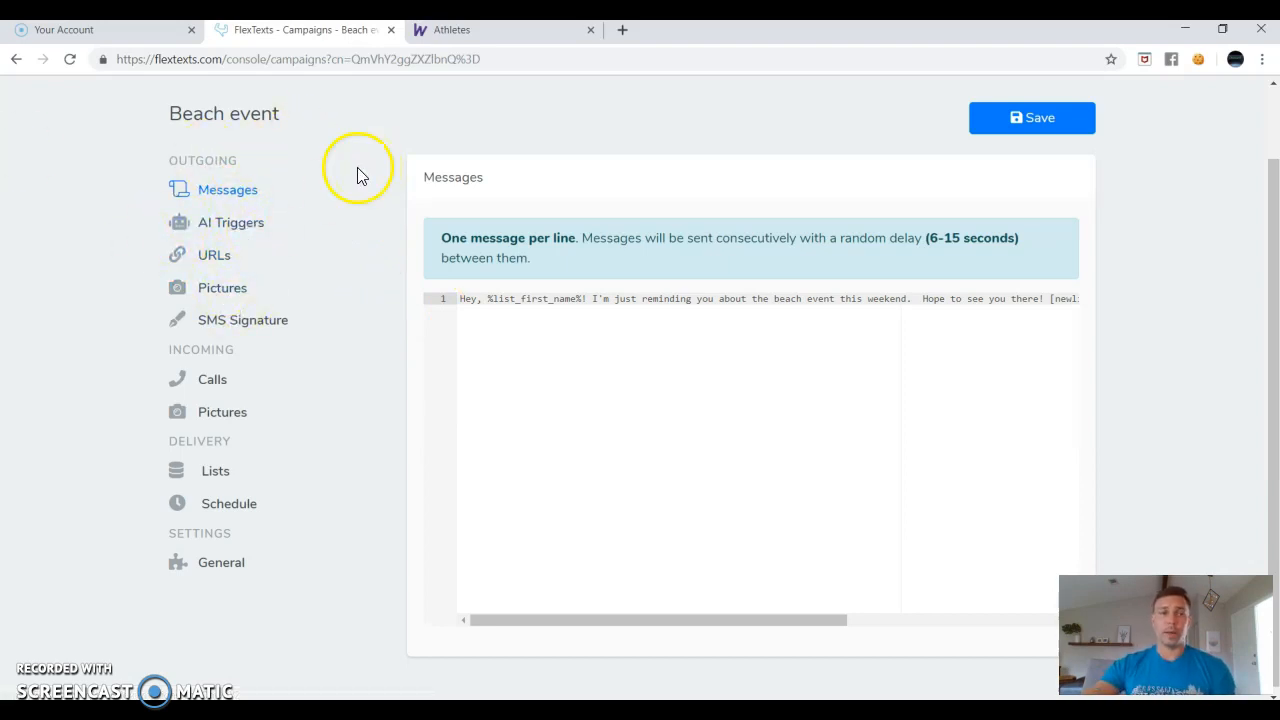
Add a 'time' AI trigger answering 'Our beach event starts at 9am. Please try to arrive early if possible.'.
left_click(229, 233)
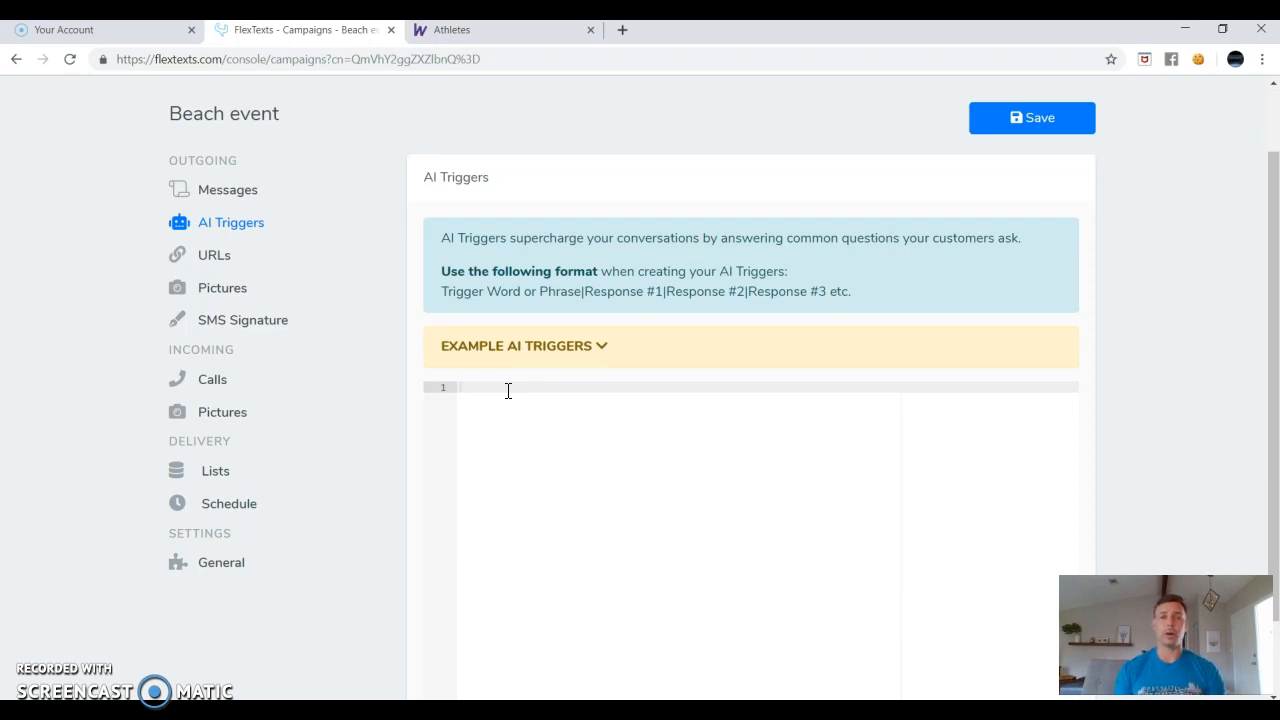
left_click(508, 390)
left_click(508, 390)
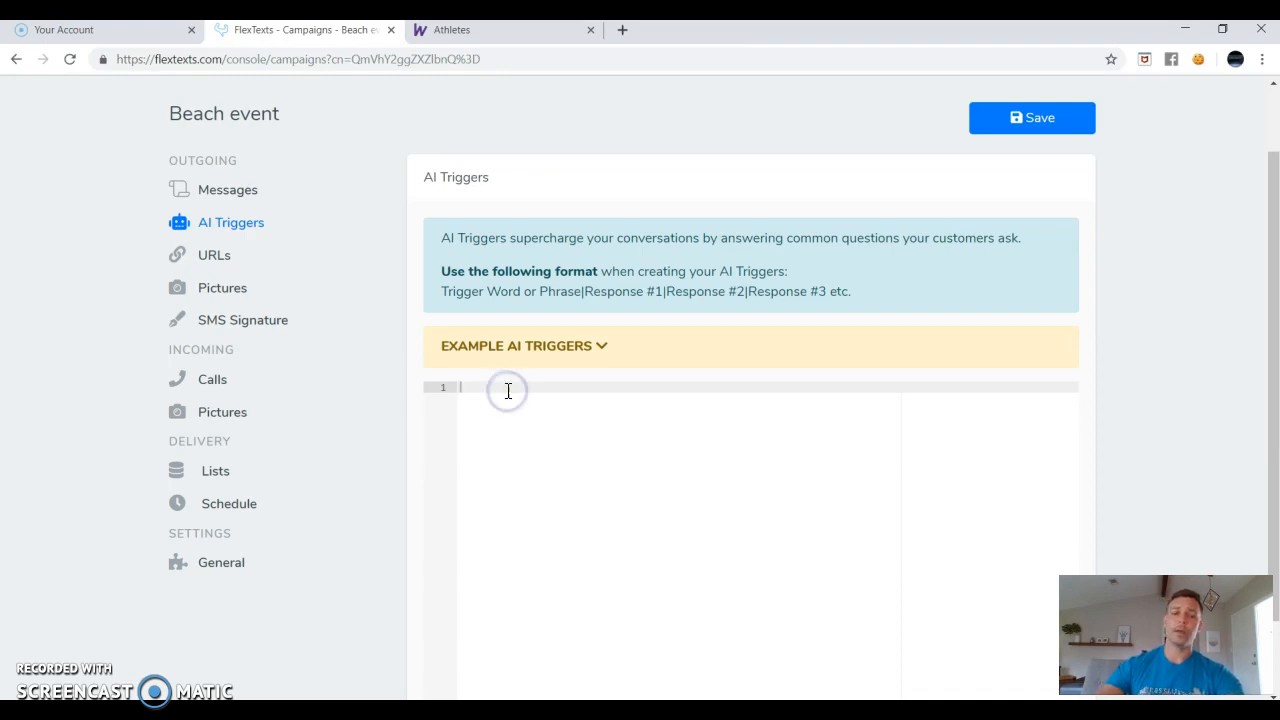
type("time")
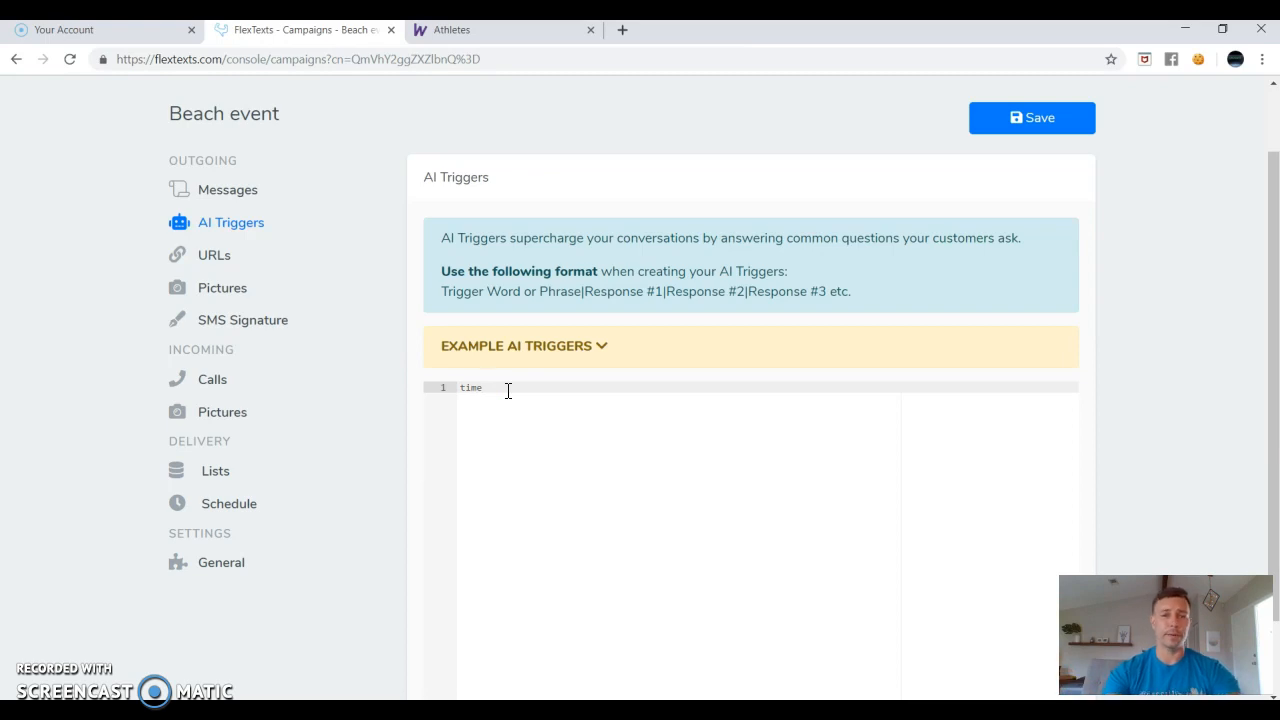
type("|")
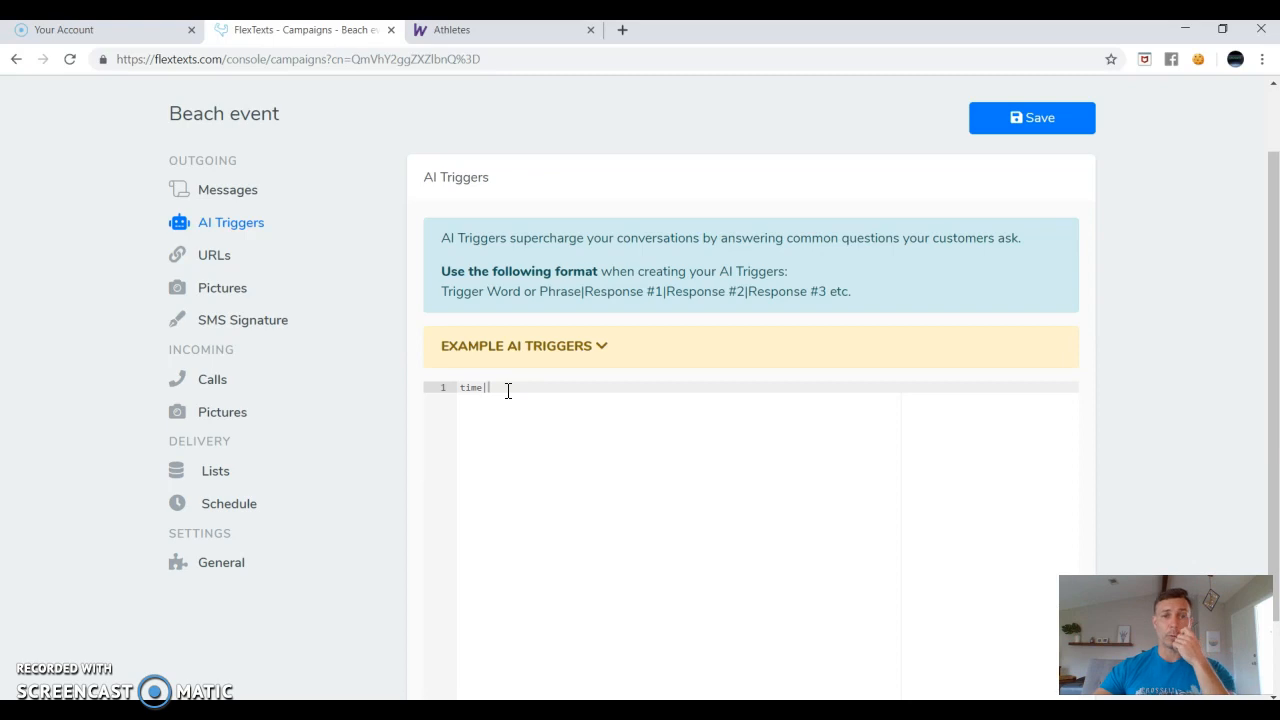
left_click(508, 390)
left_click(737, 362)
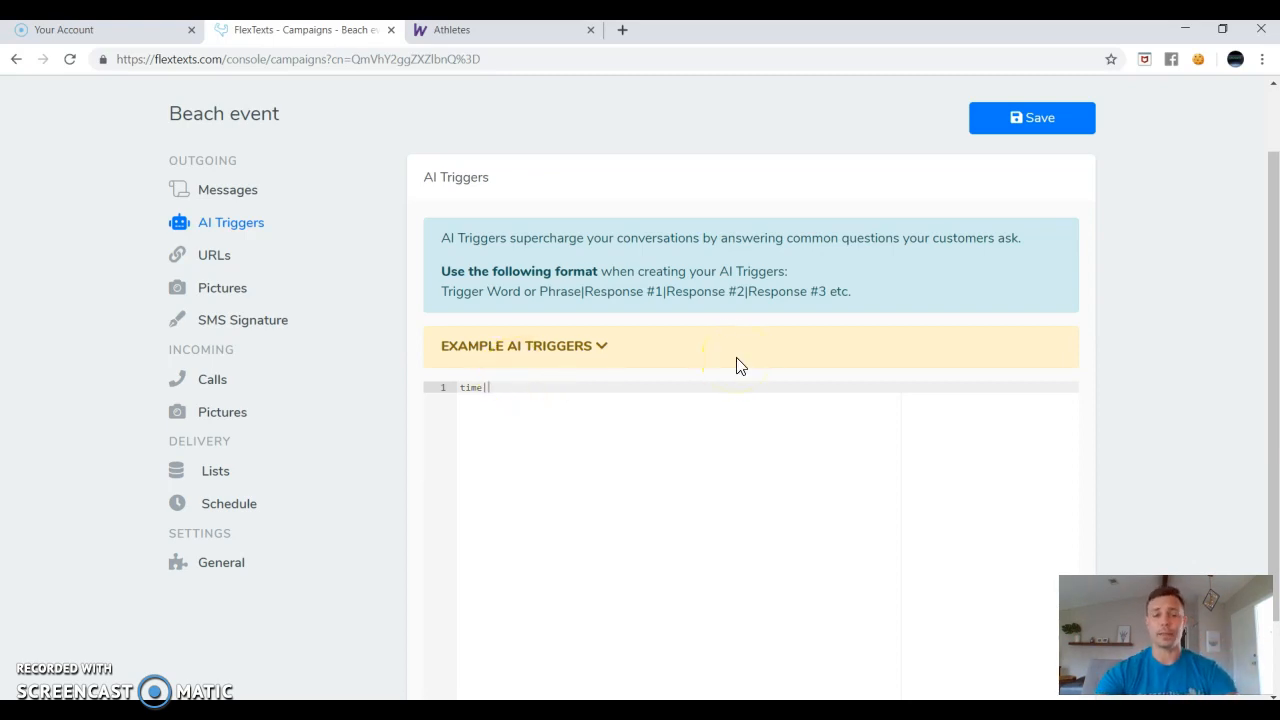
type("Ou")
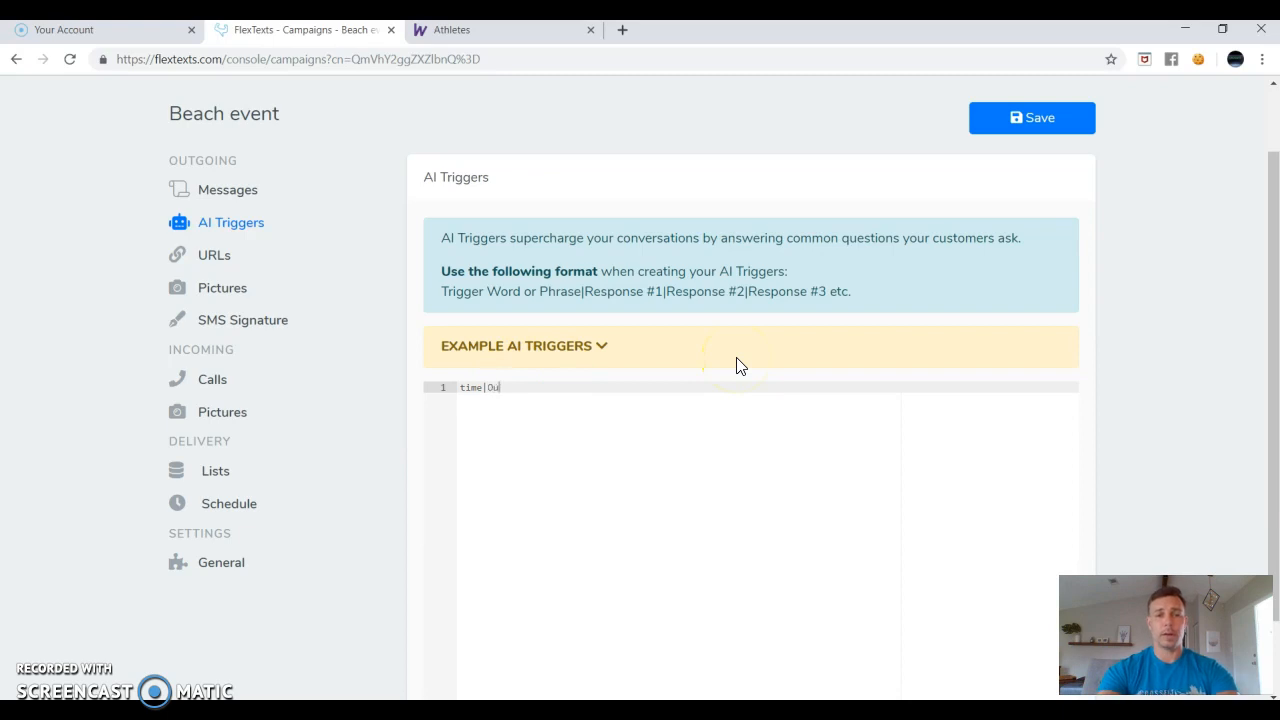
type("r beach event s")
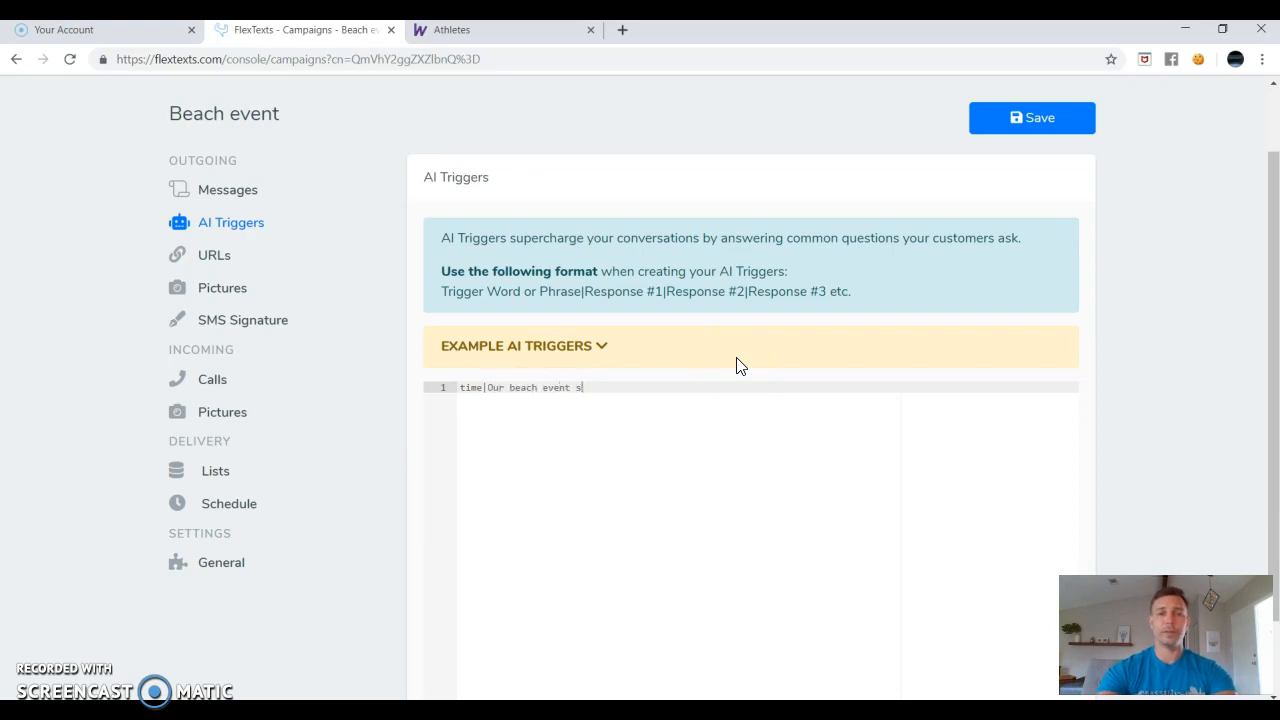
type("tarts at 9a")
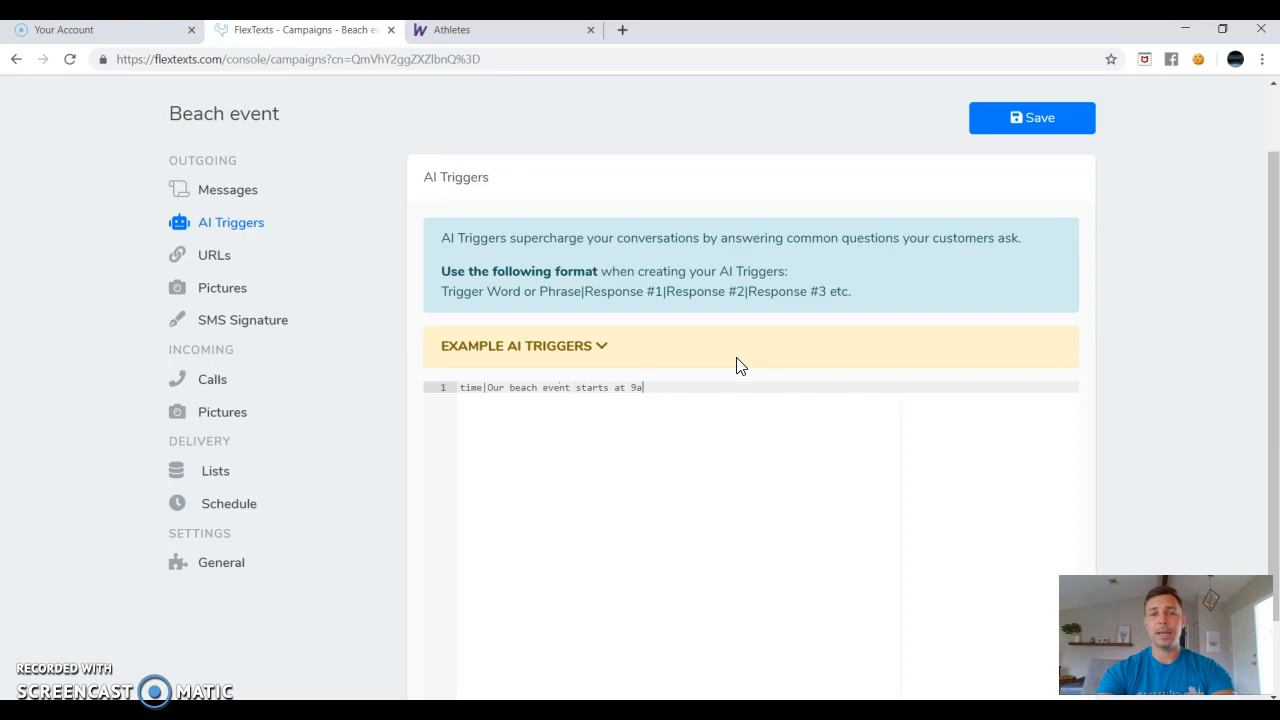
type("m.  Please ")
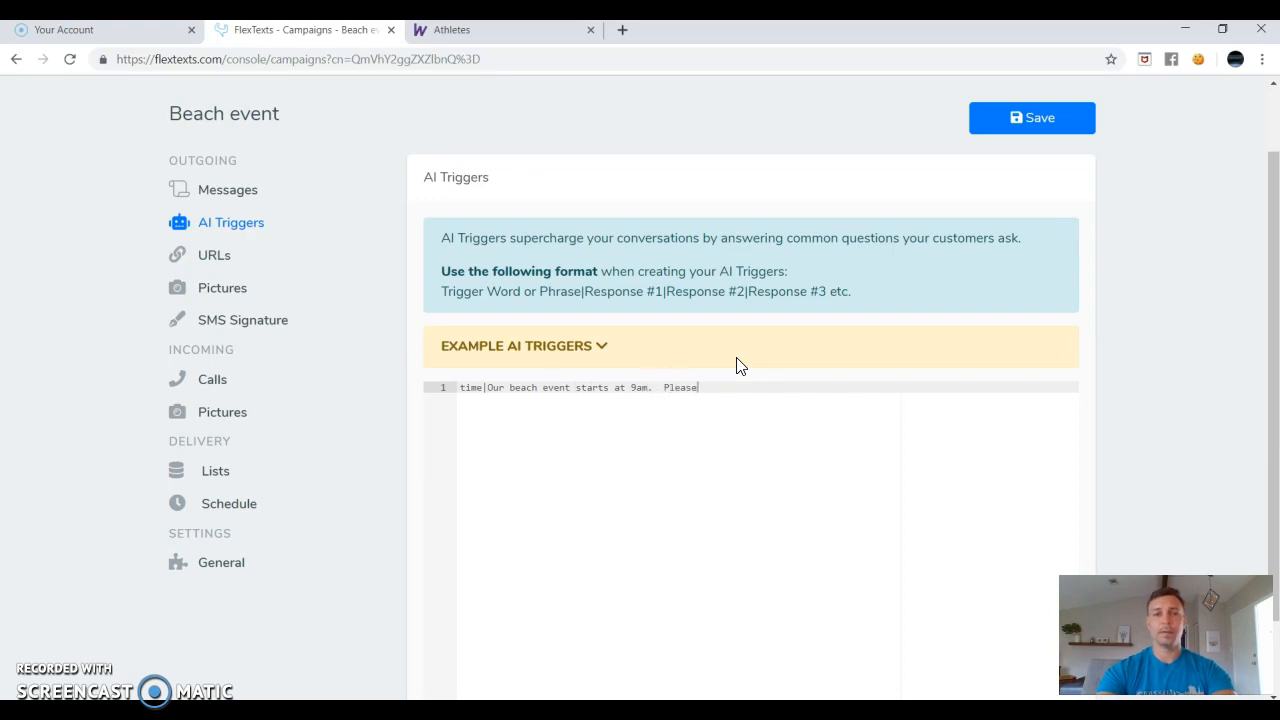
type("try to arri")
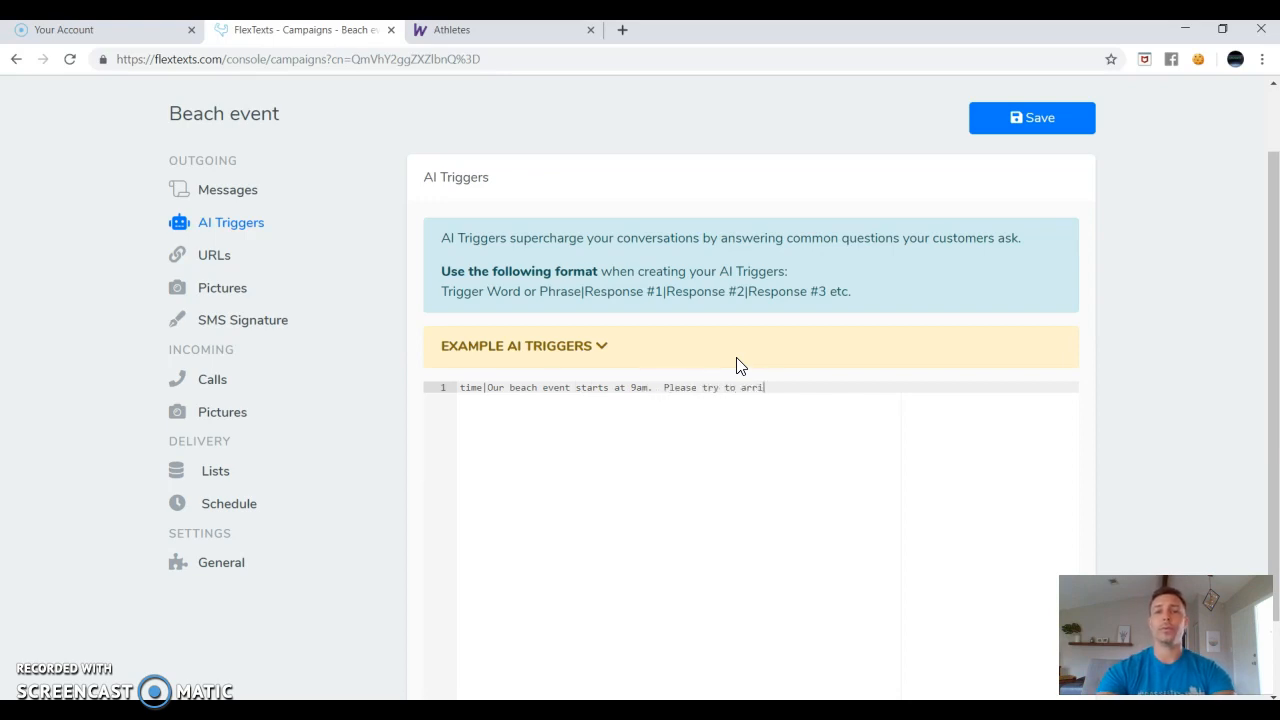
type("ve early if po")
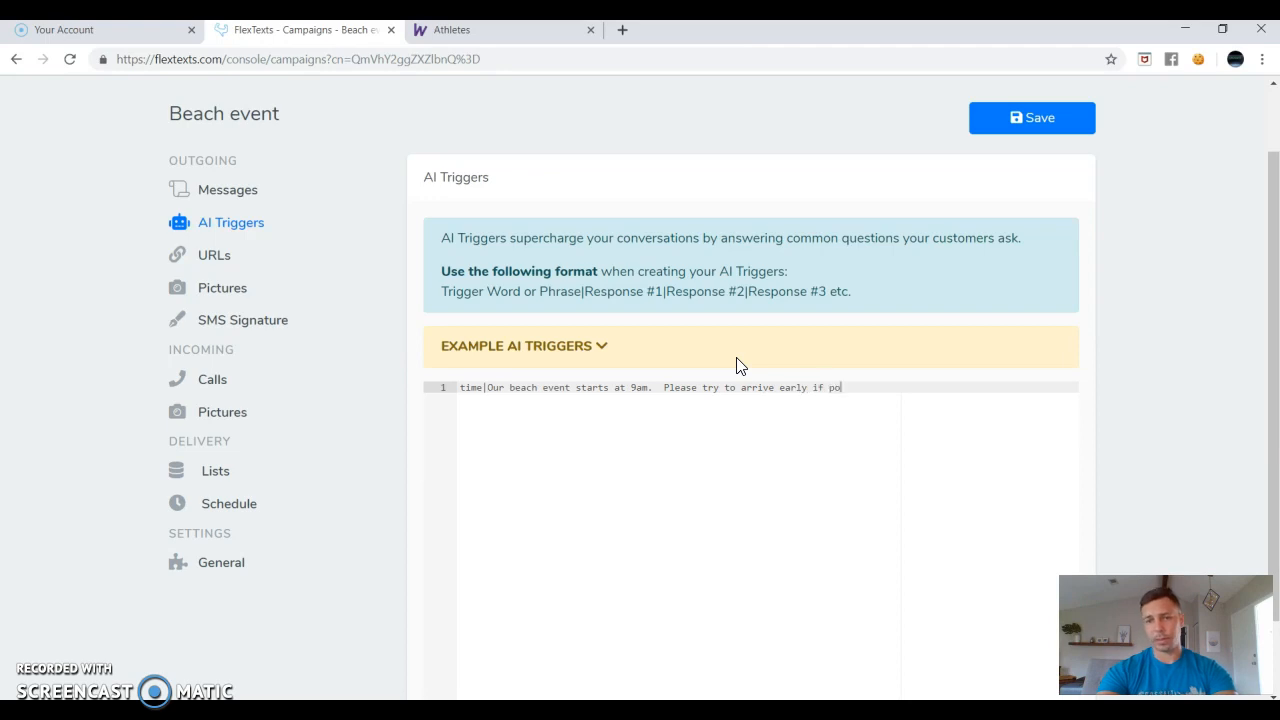
type("ssible.")
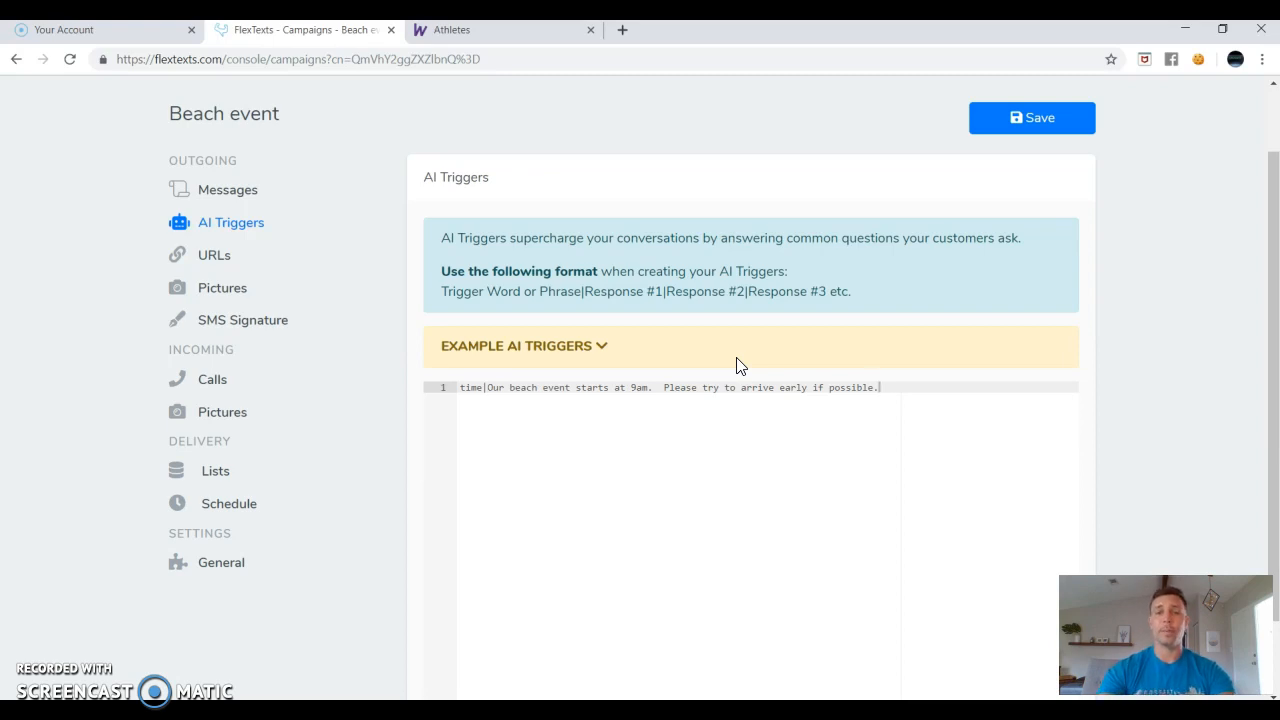
Add an 'address' trigger giving the event's street address and an 'I can't make it' trigger.
key("Return")
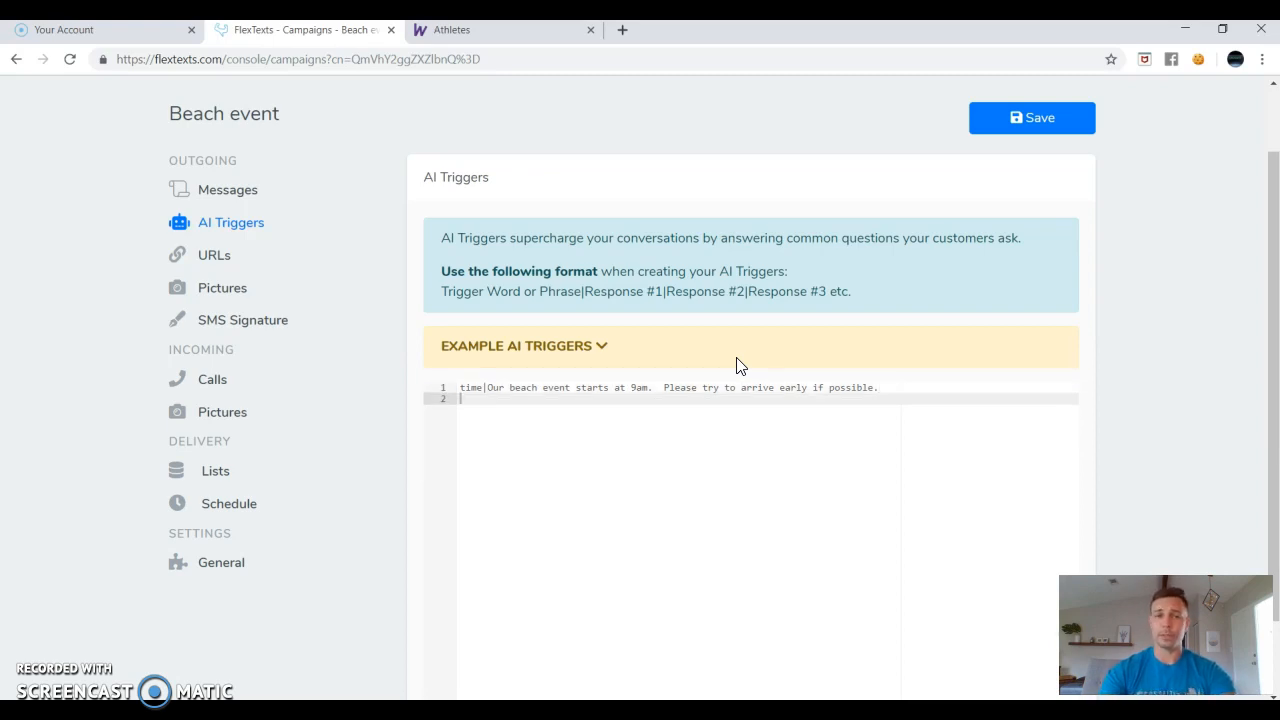
type("add")
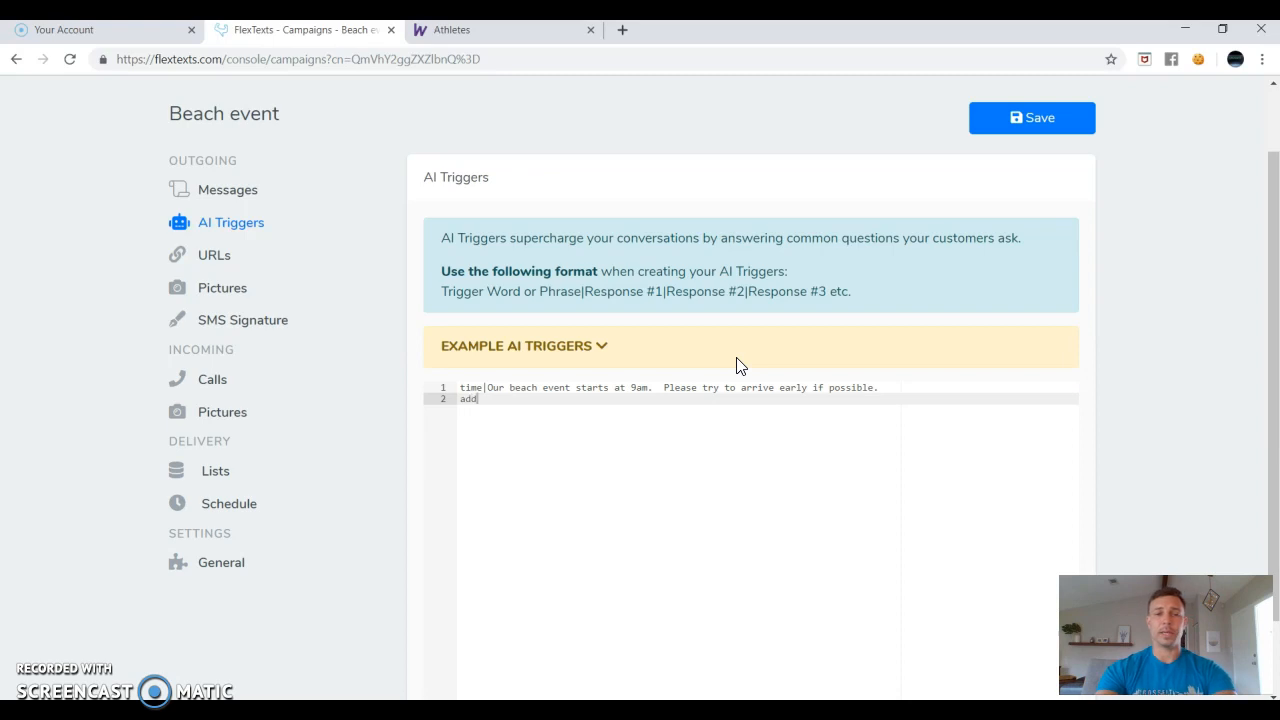
type("ress|")
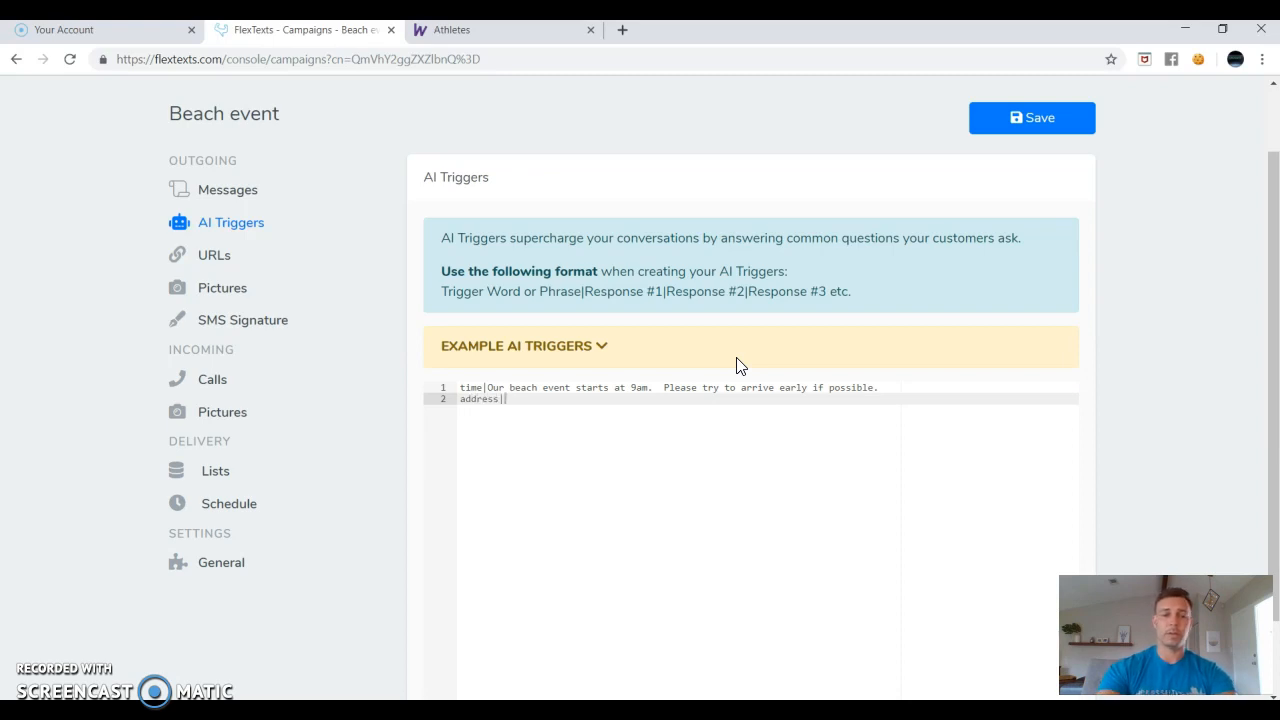
type("The add")
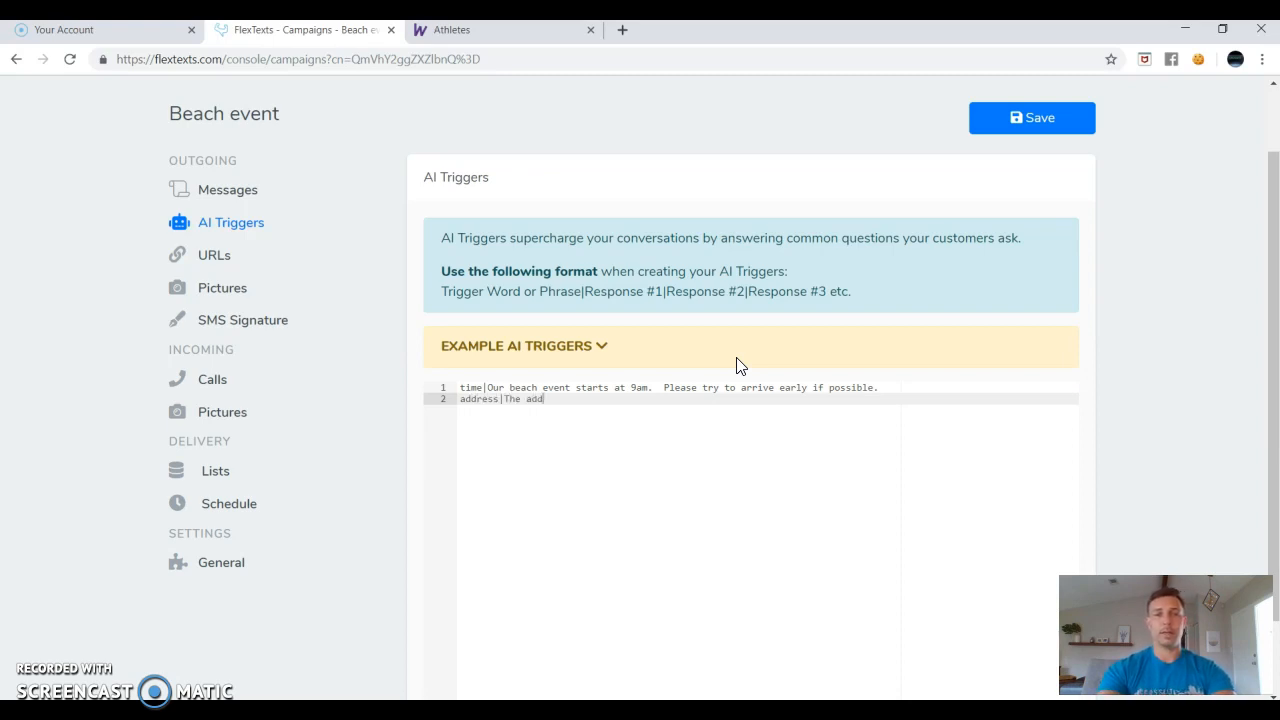
type("ress to the even")
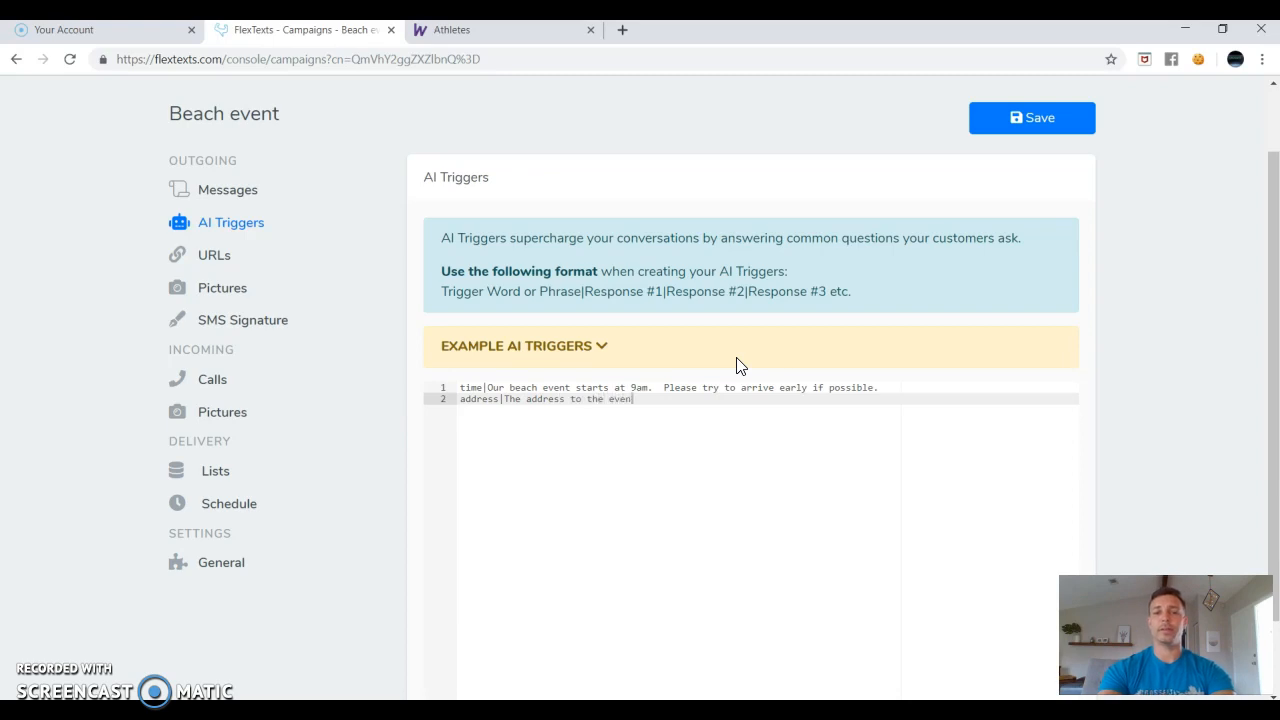
type("t is ")
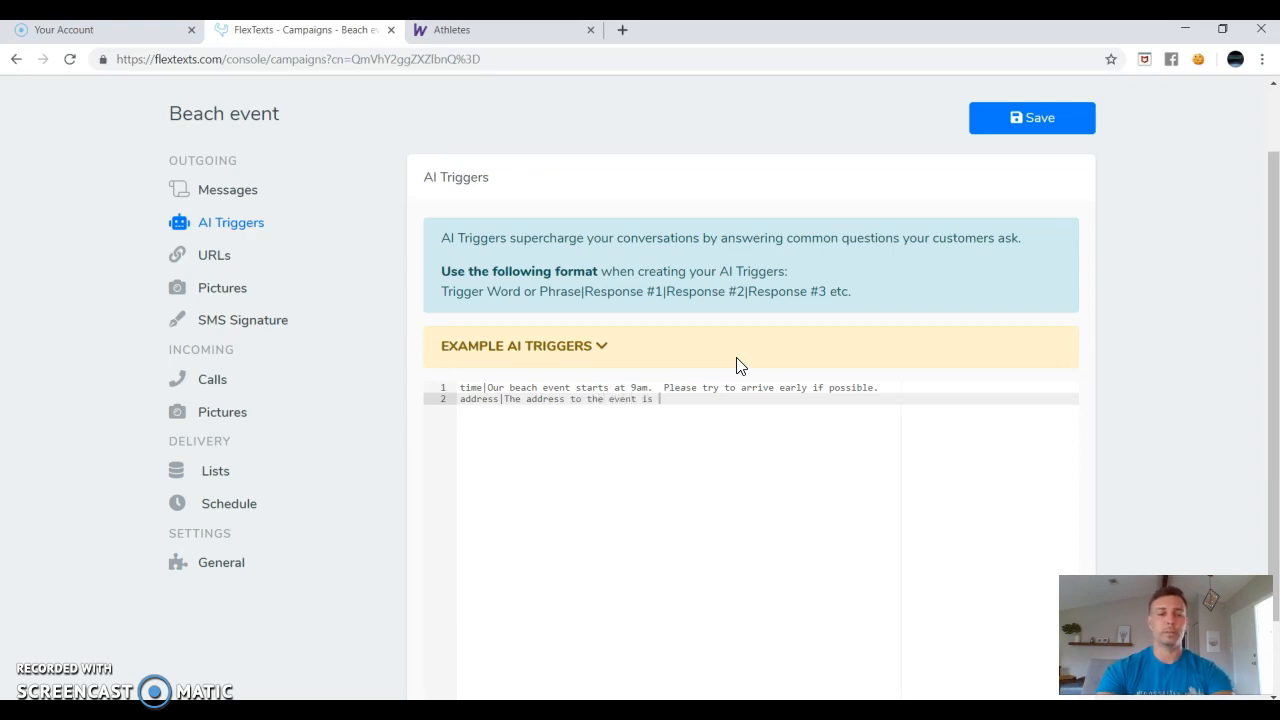
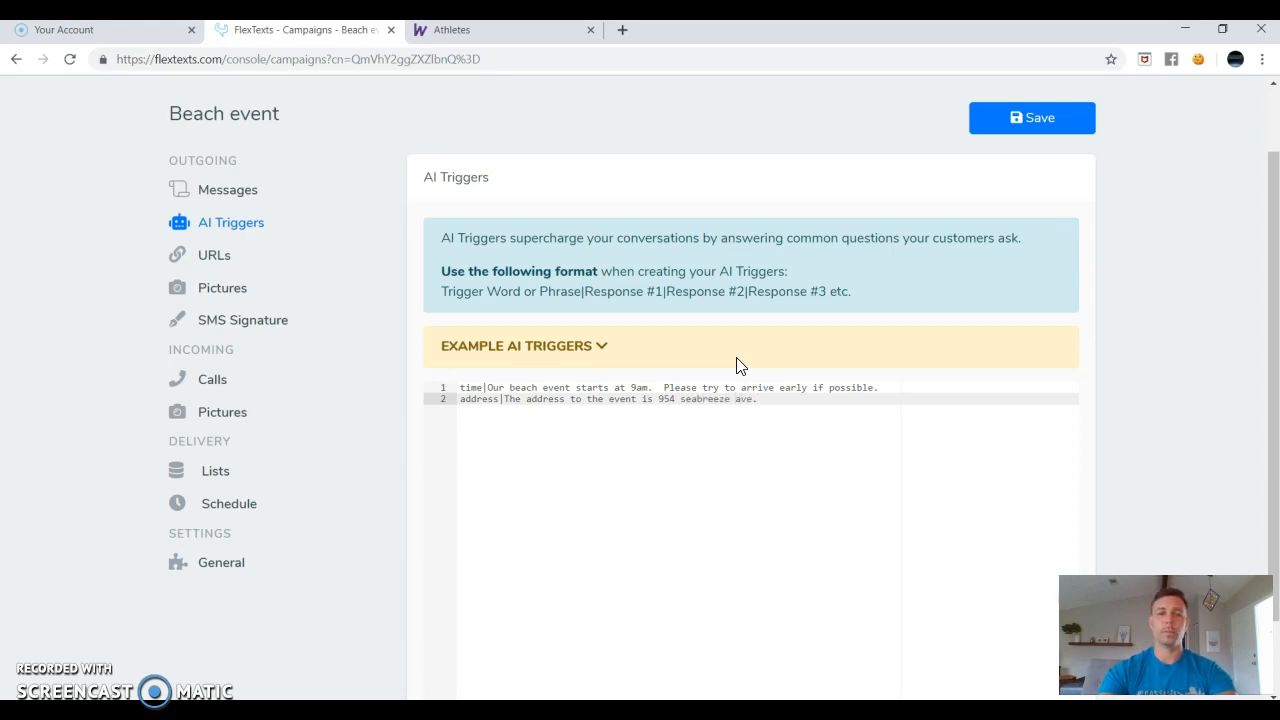
key("Return")
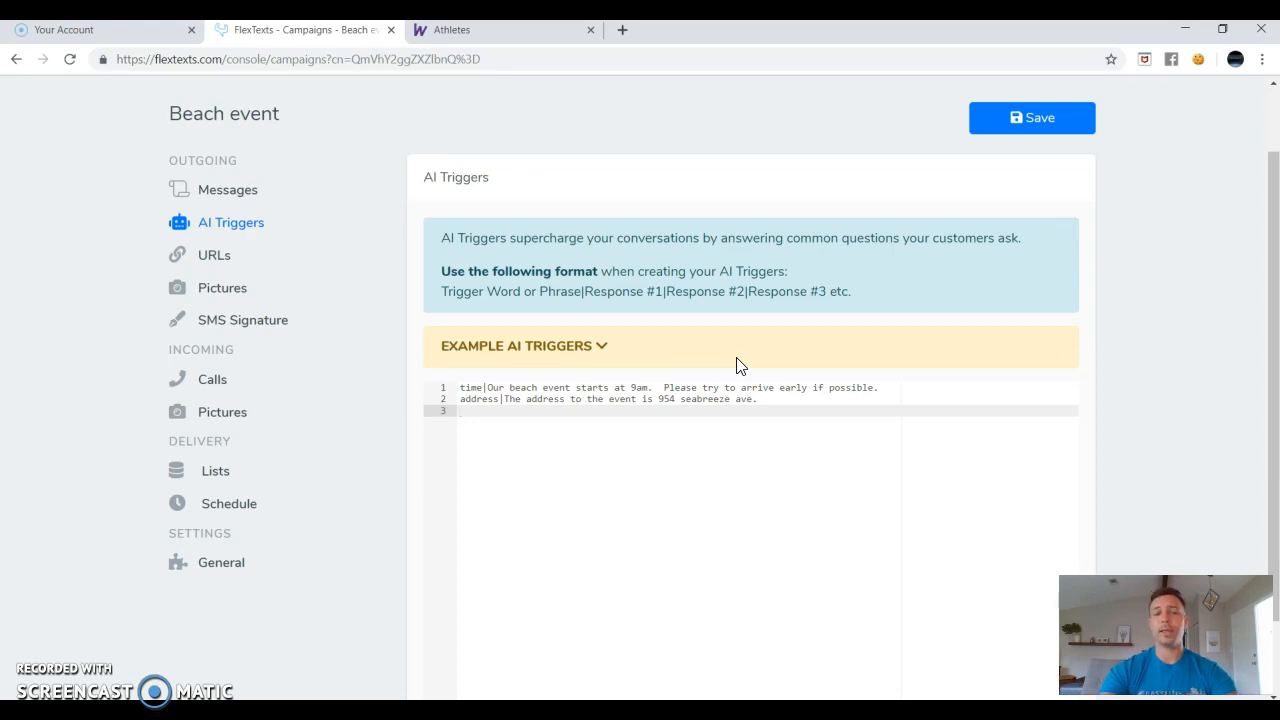
type("I can't make it")
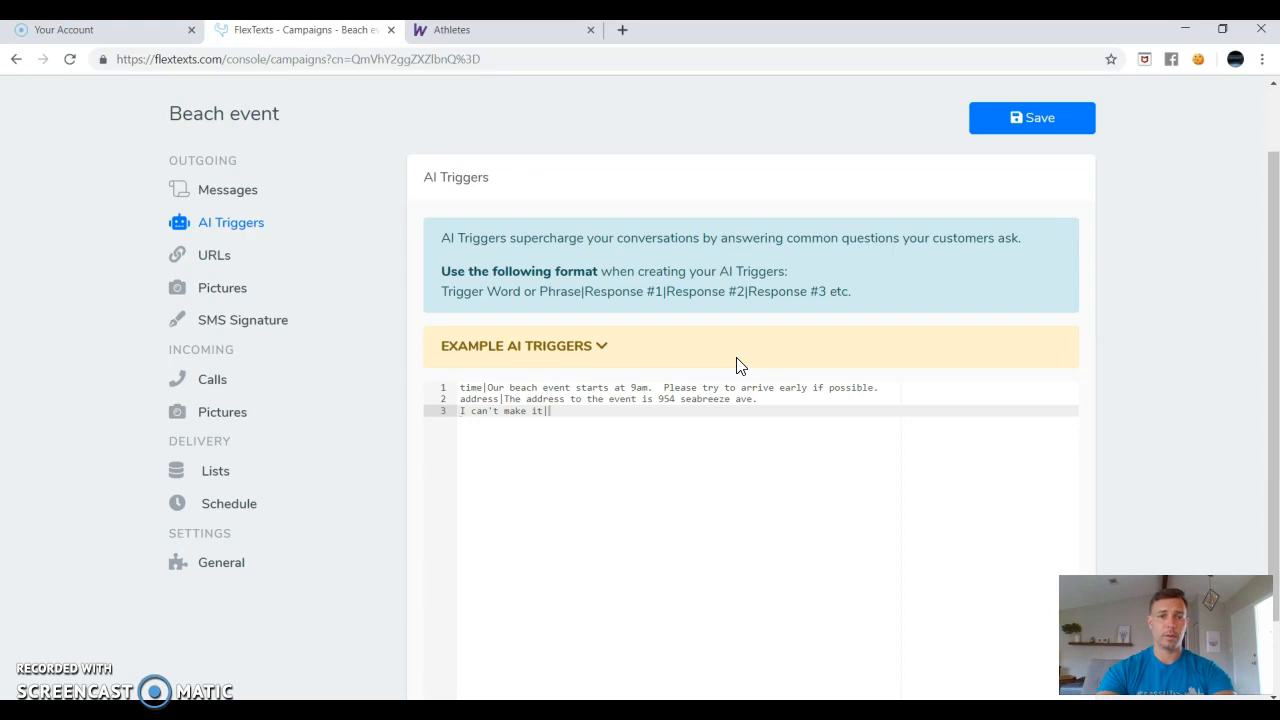
type("|No")
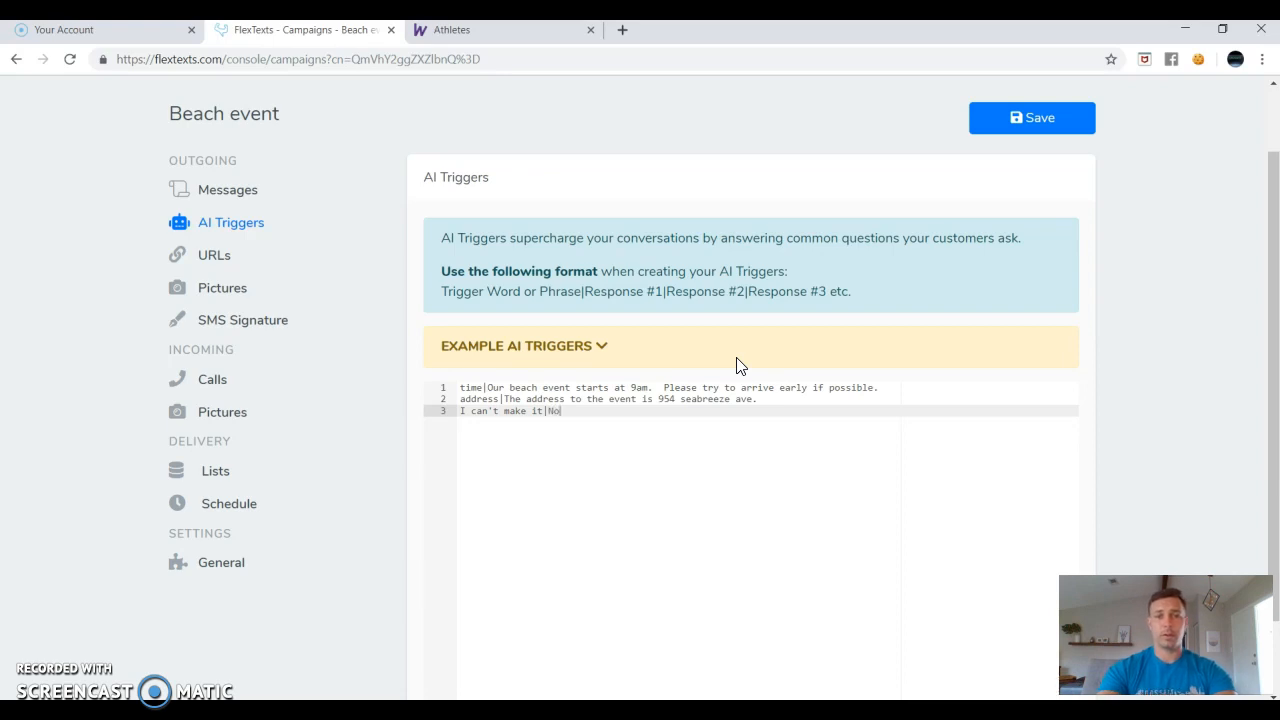
type(" wrorries! Pr")
type("omise ")
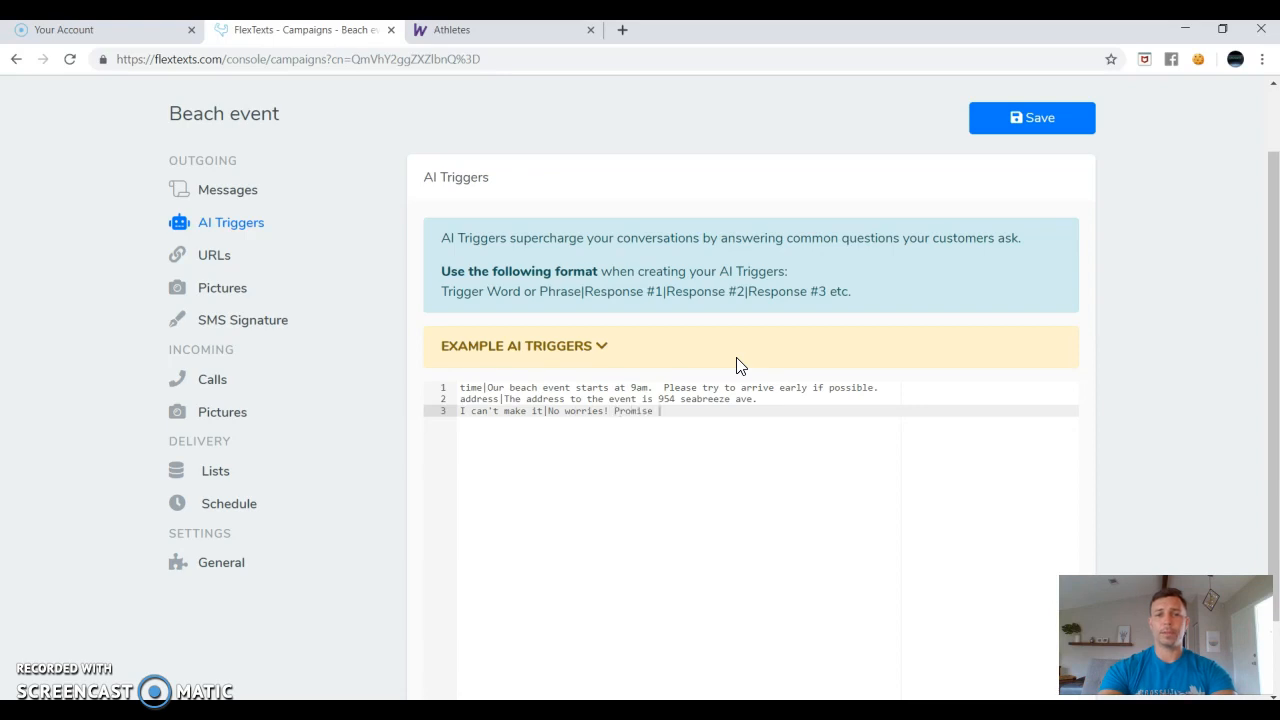
type("you'll come to the next event :)")
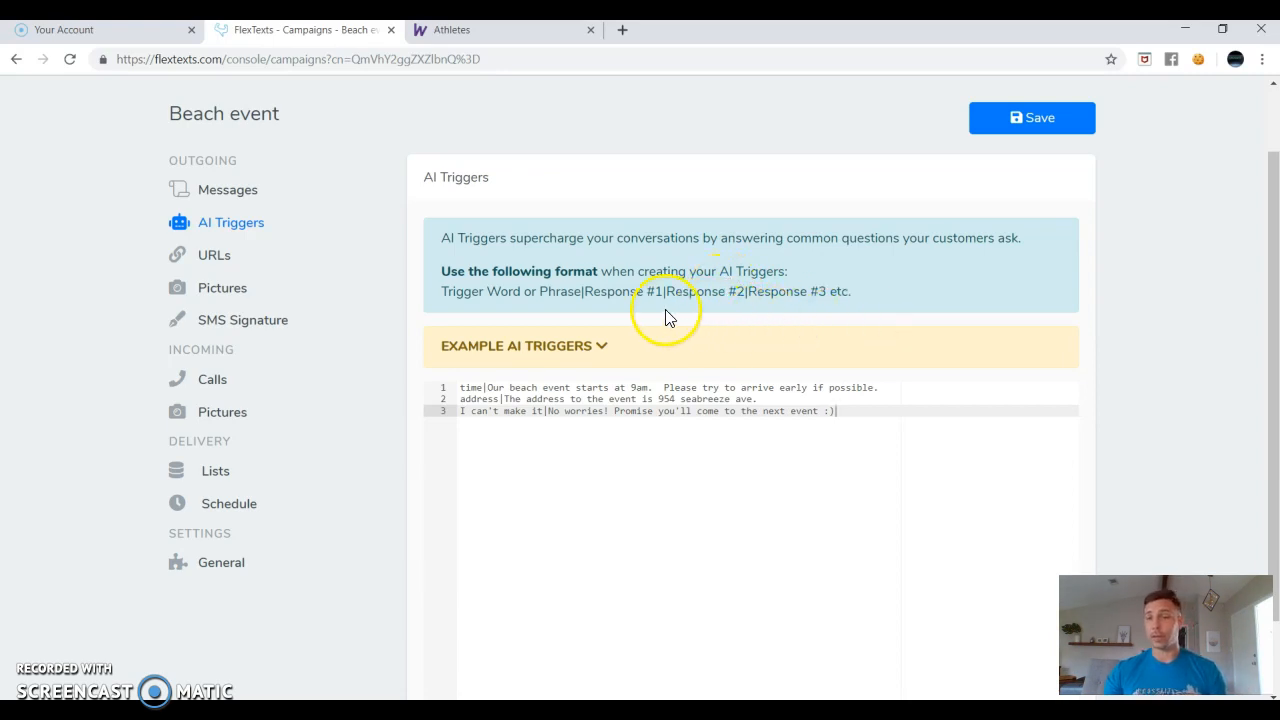
Save the AI triggers, then view the Shorten URLs click-tracking option under URLs.
left_click(1029, 122)
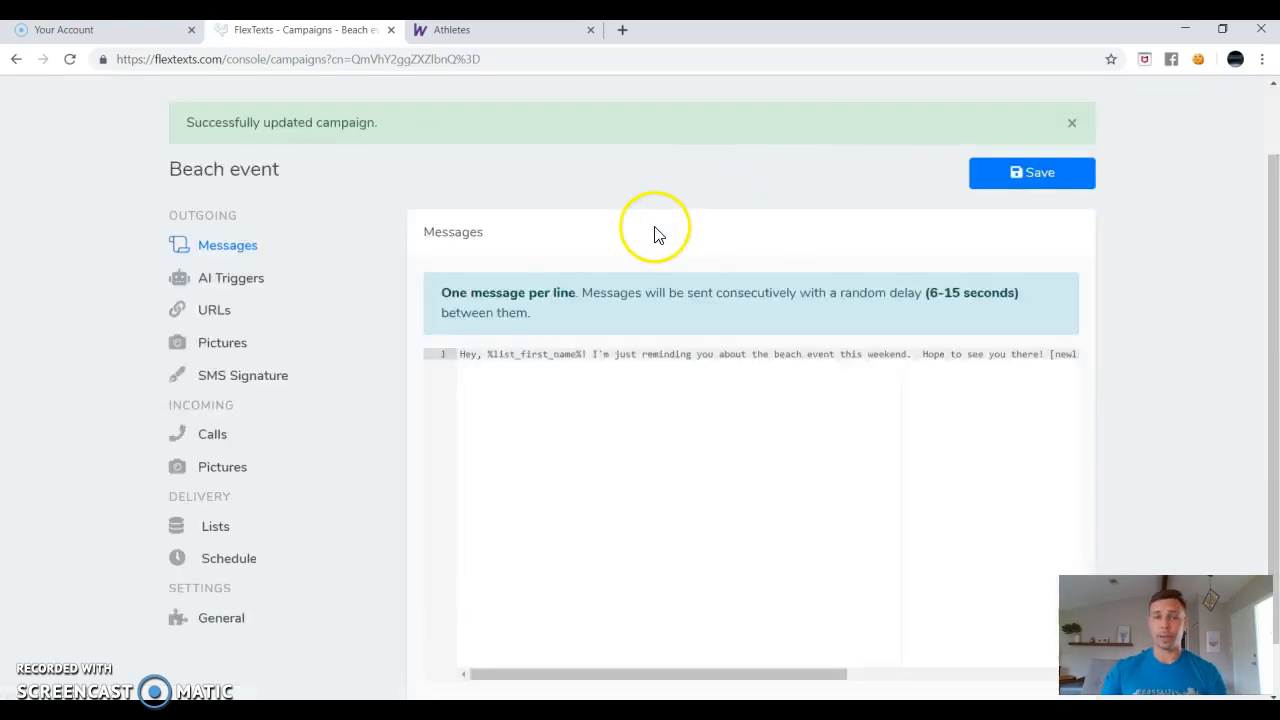
left_click(212, 314)
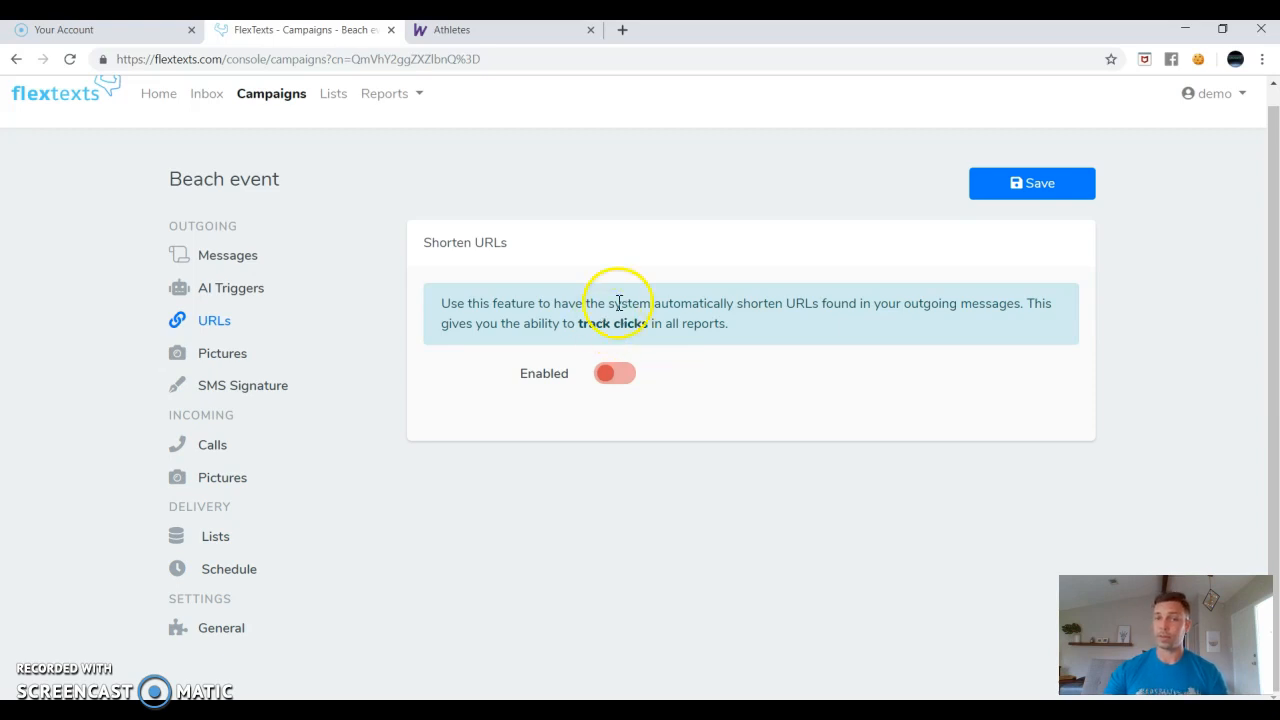
left_click_drag(730, 328, 436, 305)
left_click(441, 278)
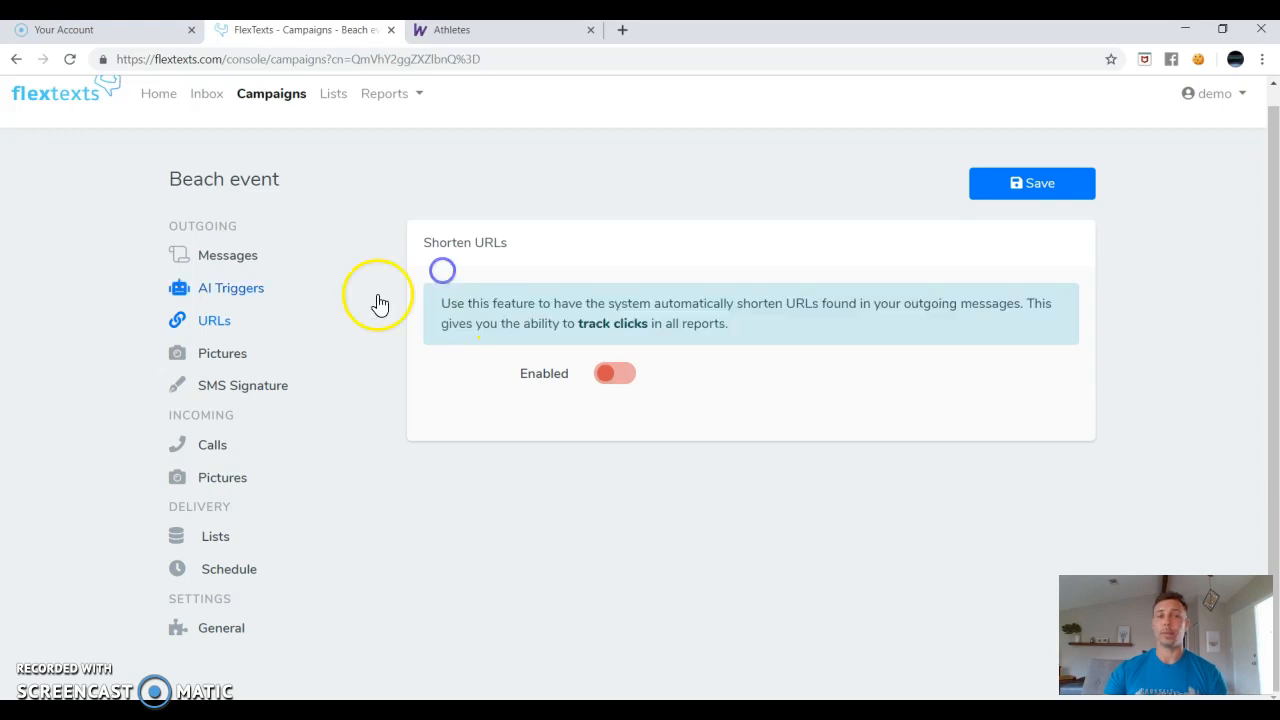
Enter the sender's first name as the SMS Signature, fixing the typo, and save.
left_click(222, 395)
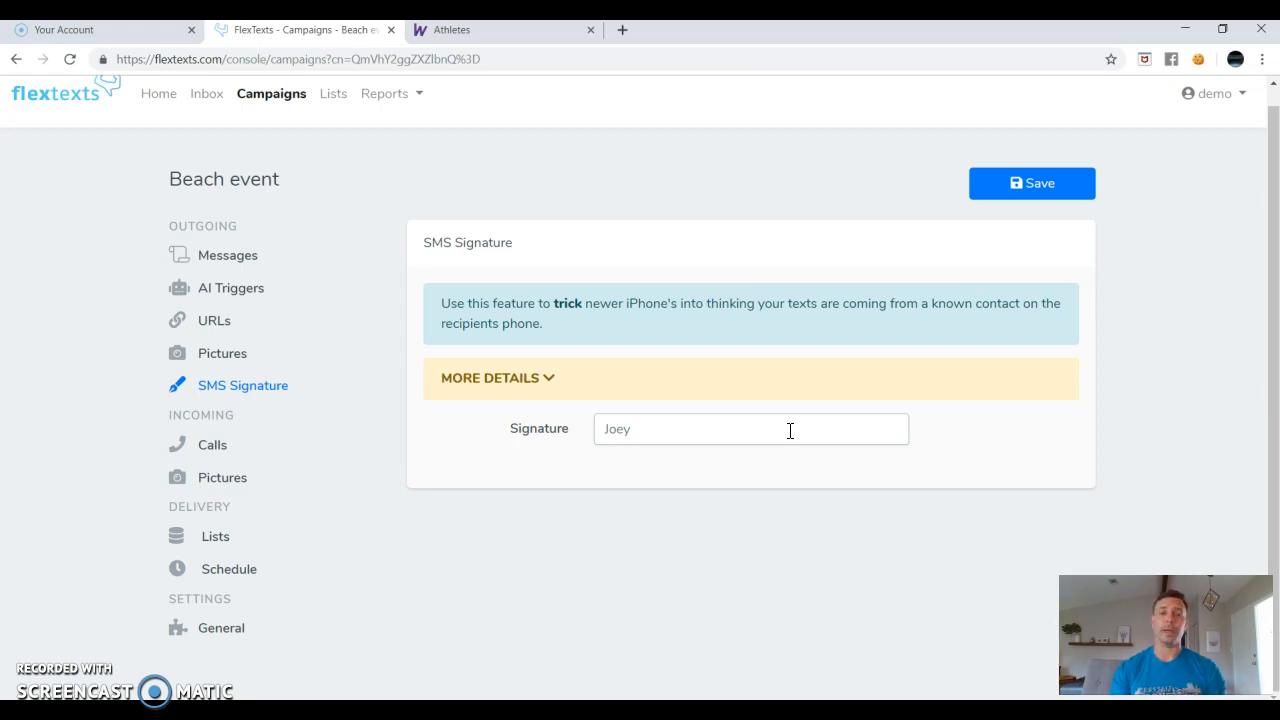
left_click(790, 430)
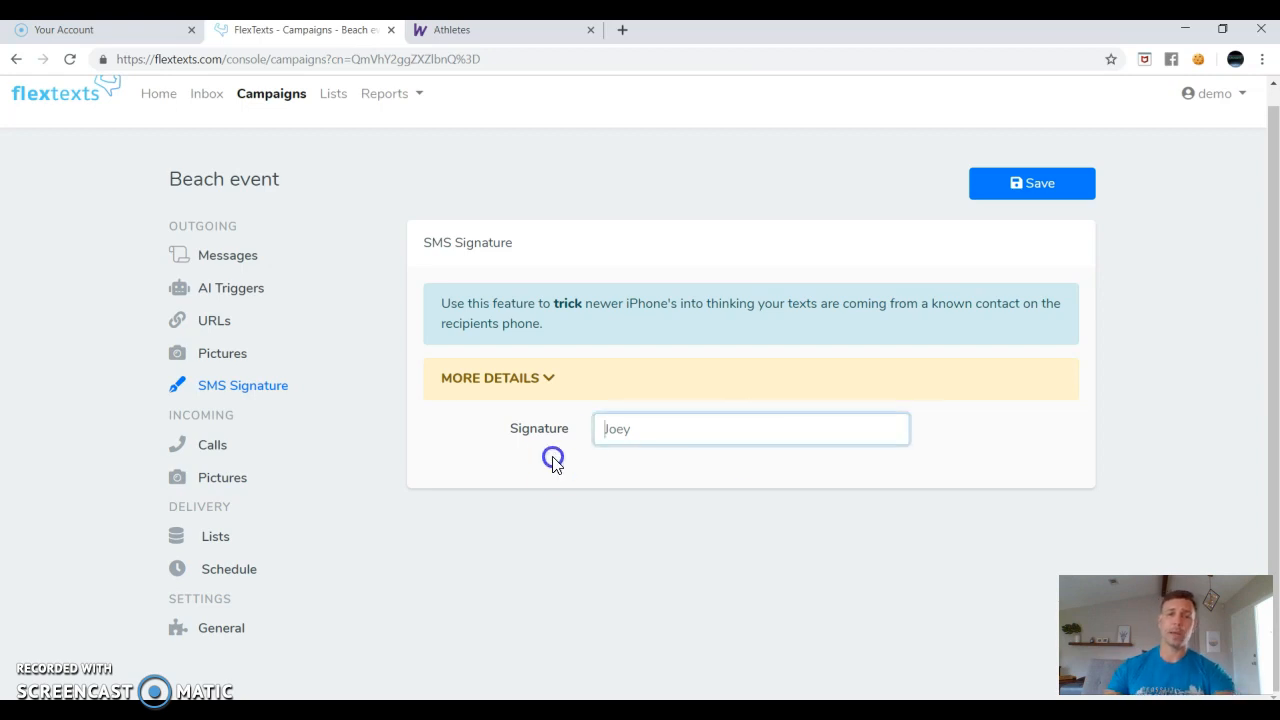
type("JOey")
key("BackSpace")
key("BackSpace")
key("BackSpace")
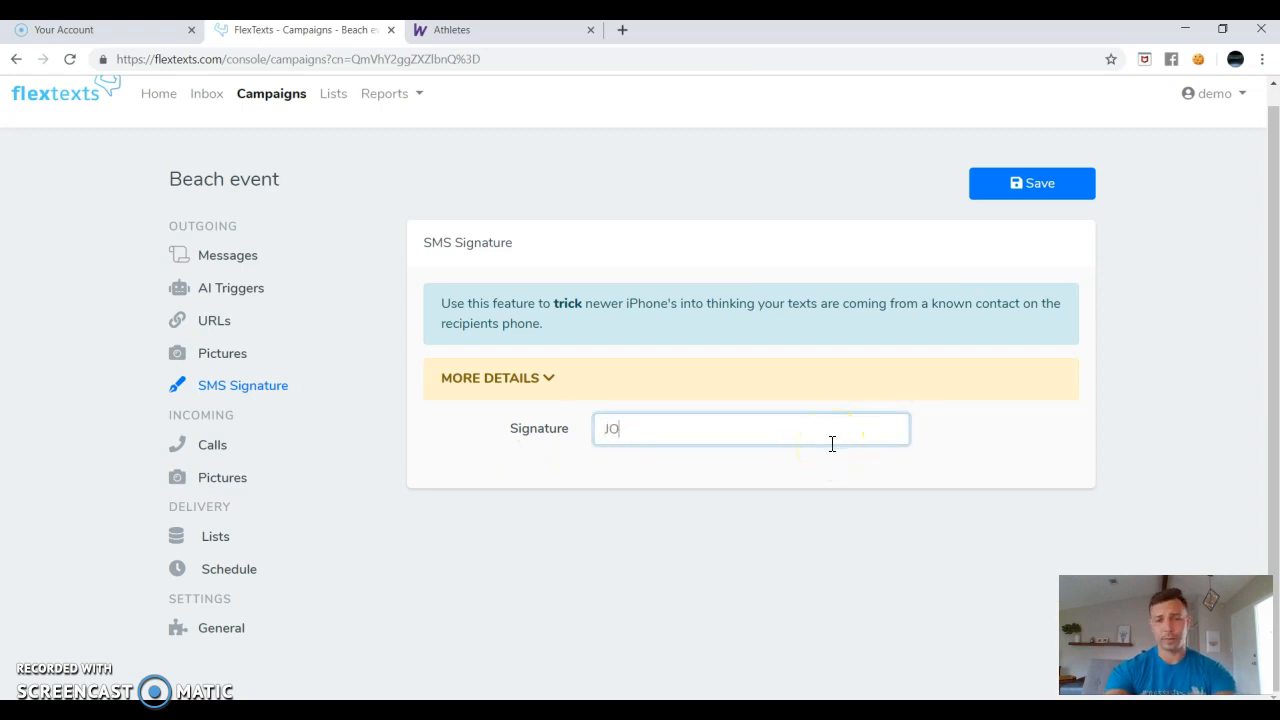
type("orey")
key("BackSpace")
key("BackSpace")
key("BackSpace")
type("ey")
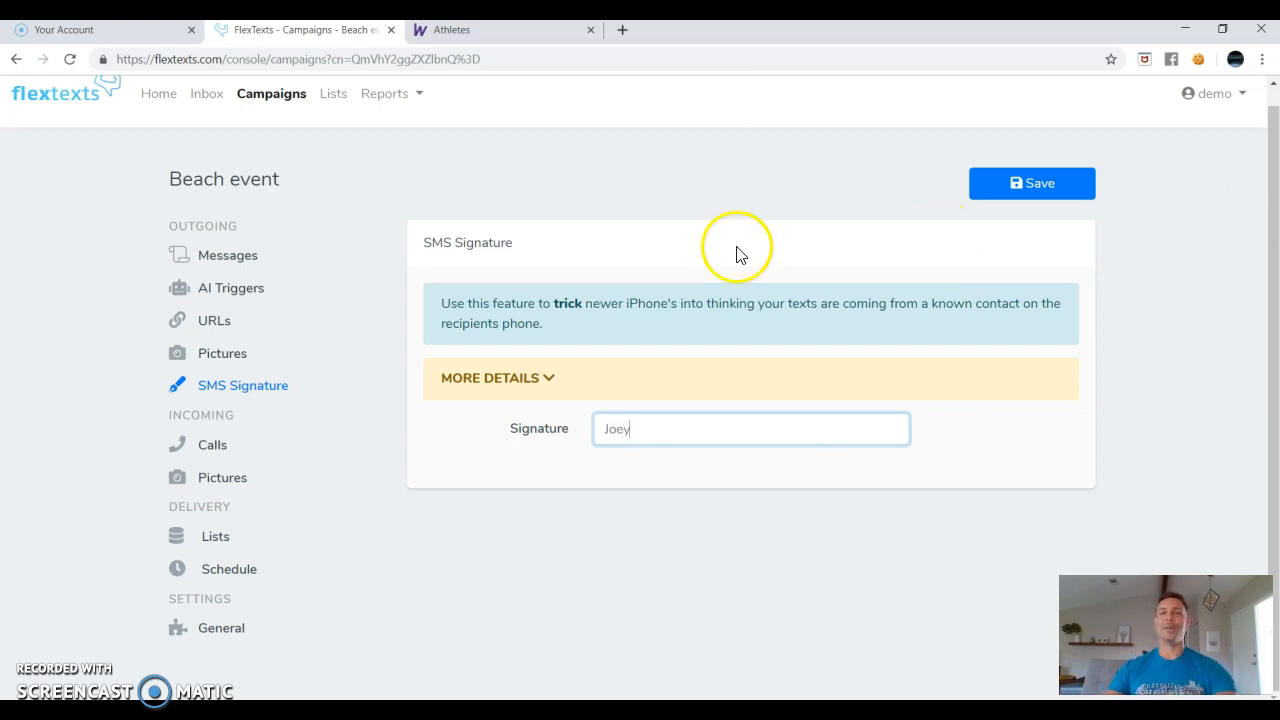
left_click(1034, 184)
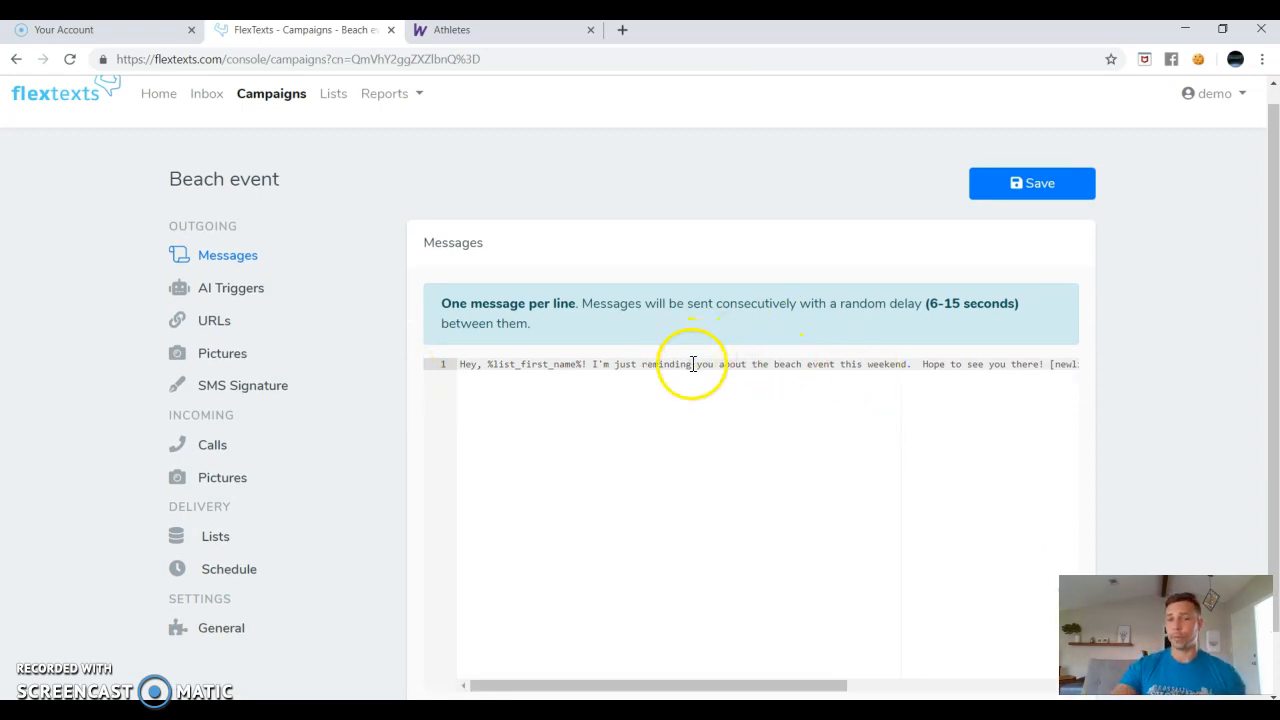
scroll(300, 345, "down", 1)
Keep Generic Male as the voicemail greeting in the Calls settings.
left_click(211, 380)
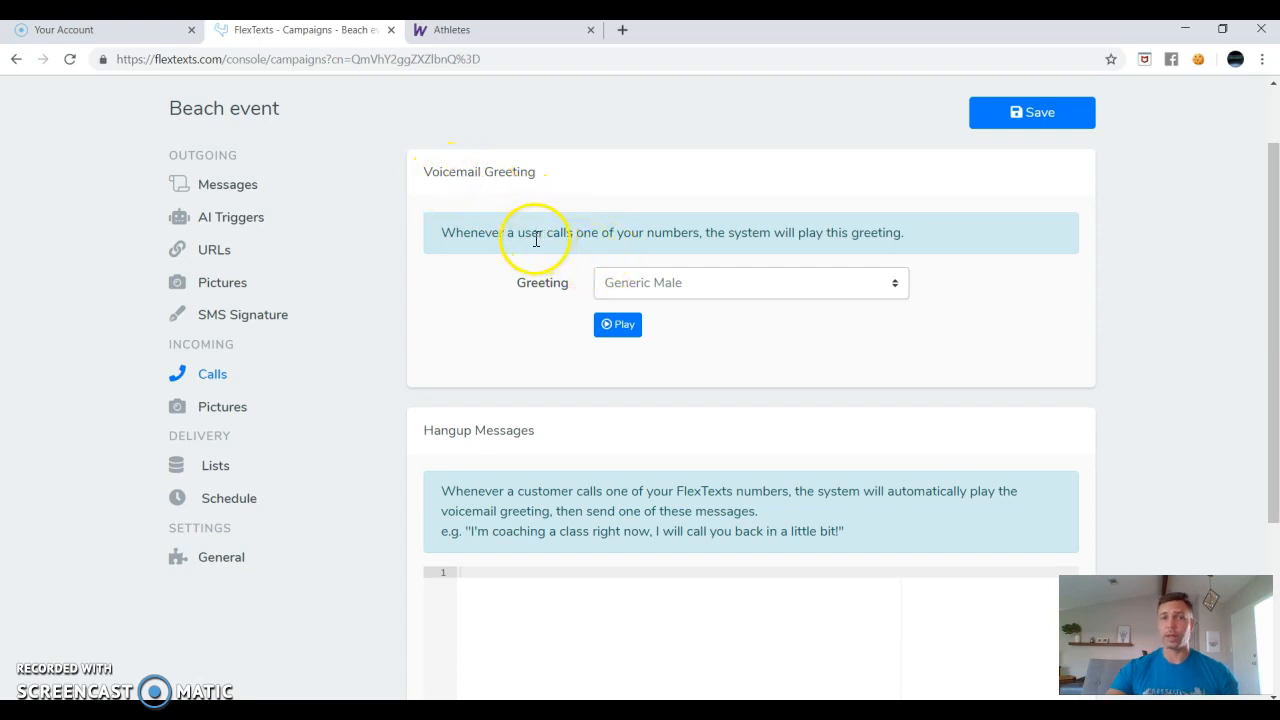
scroll(530, 245, "down", 1)
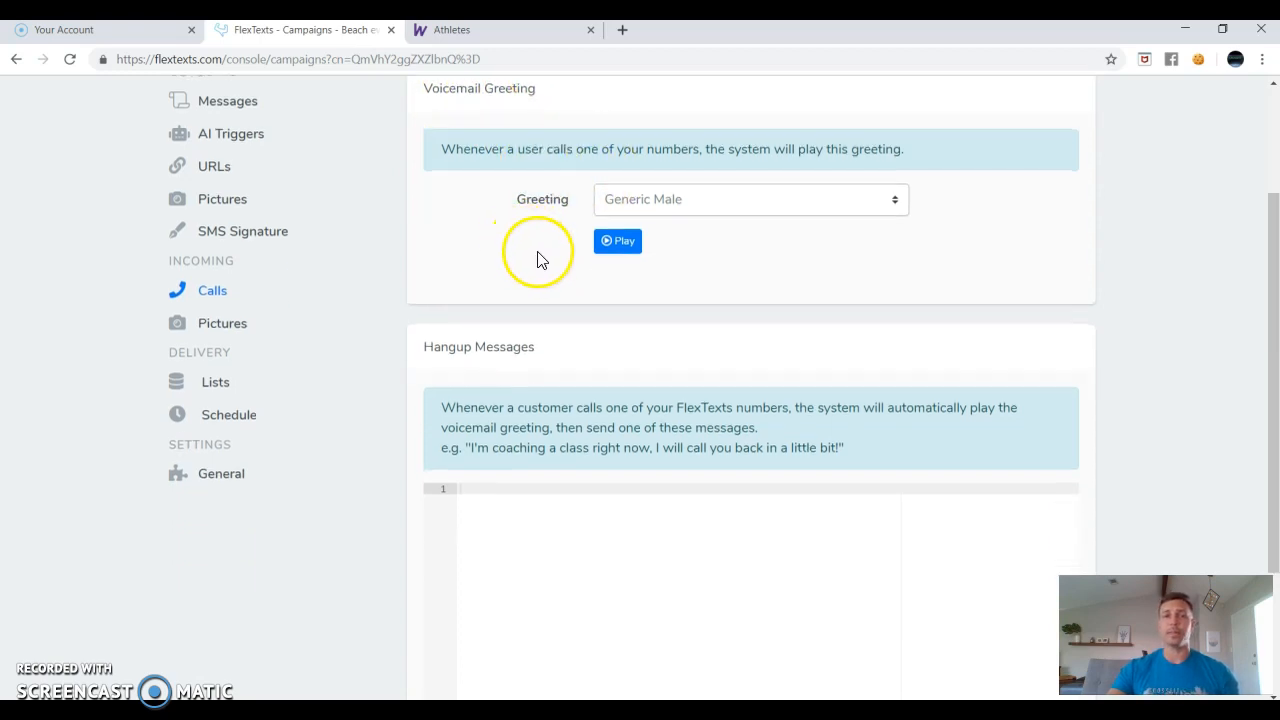
scroll(534, 251, "up", 1)
left_click(782, 283)
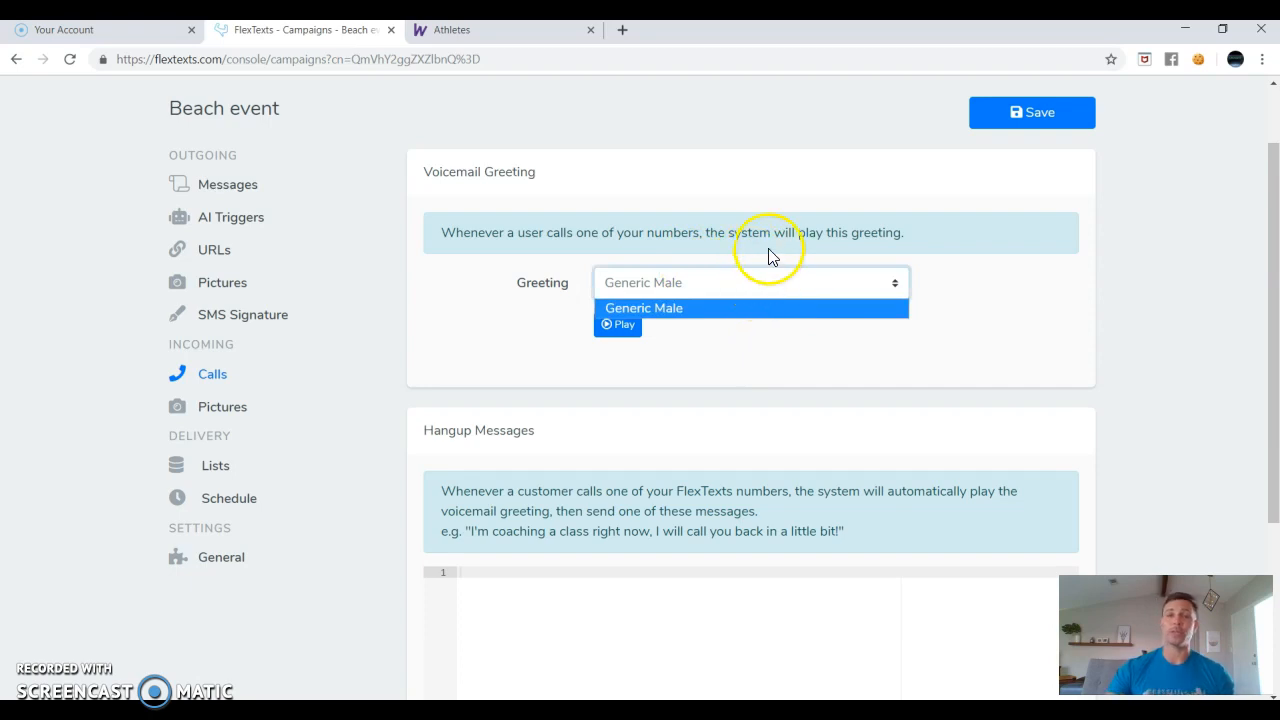
left_click(768, 258)
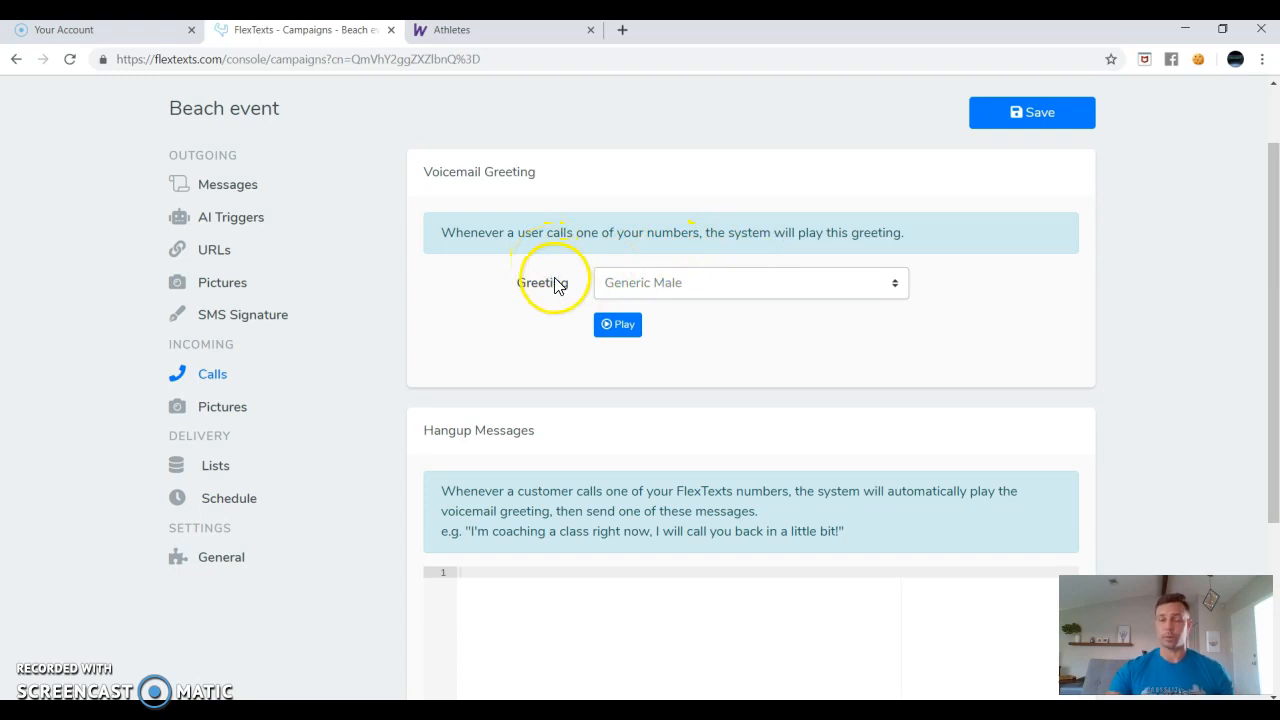
Add hangup message 1: 'Hey, please call me on my direct line' with the sender's direct number.
left_click(470, 429)
left_click_drag(535, 434, 414, 430)
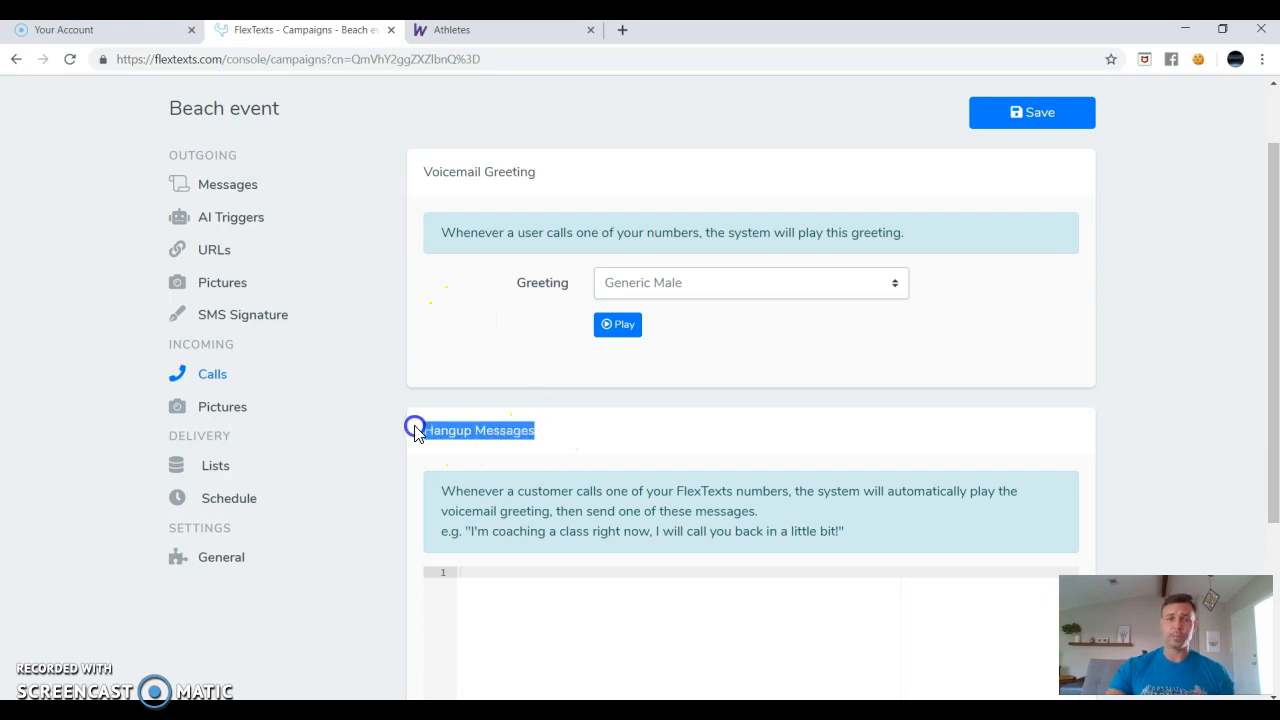
left_click(611, 433)
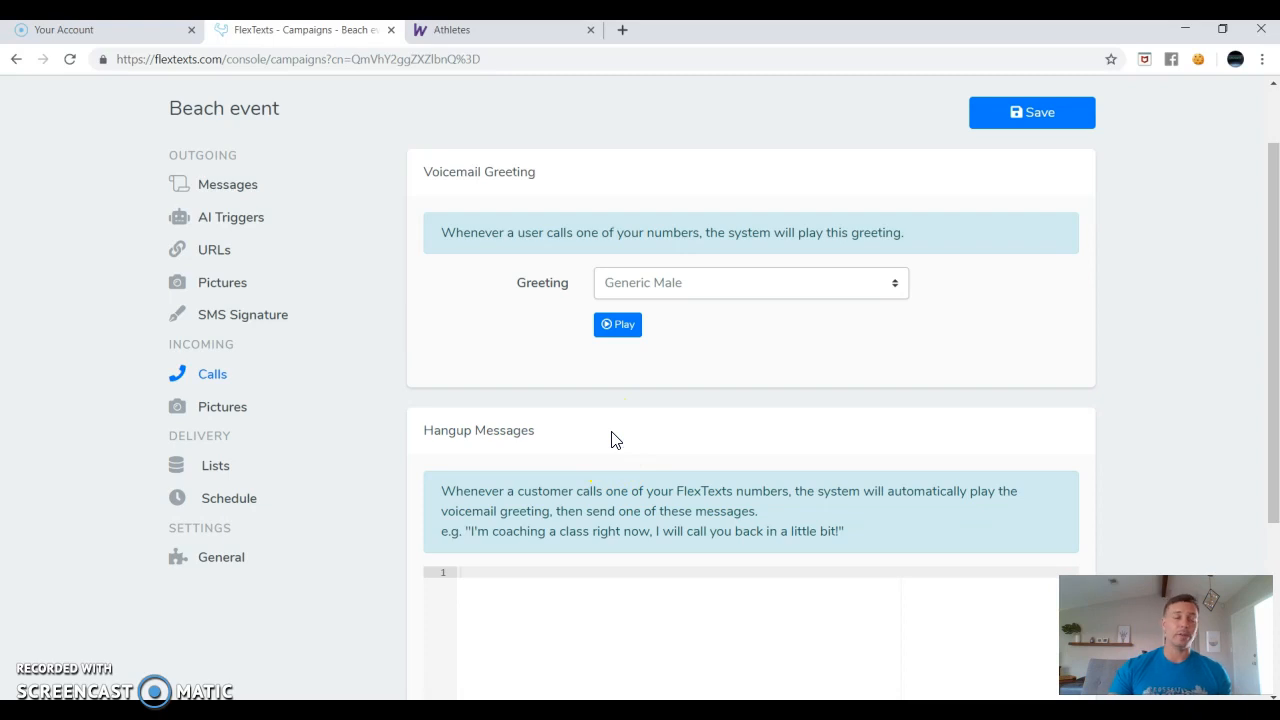
left_click(471, 428)
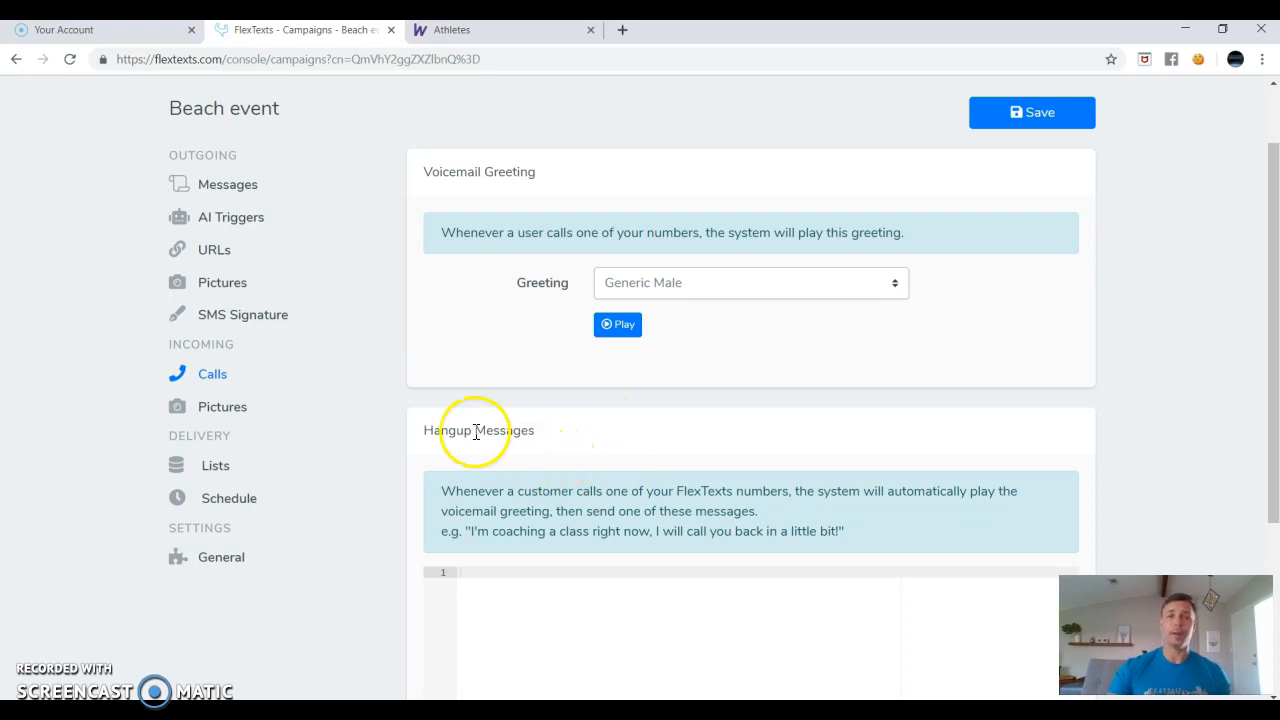
scroll(449, 443, "down", 1)
left_click(490, 489)
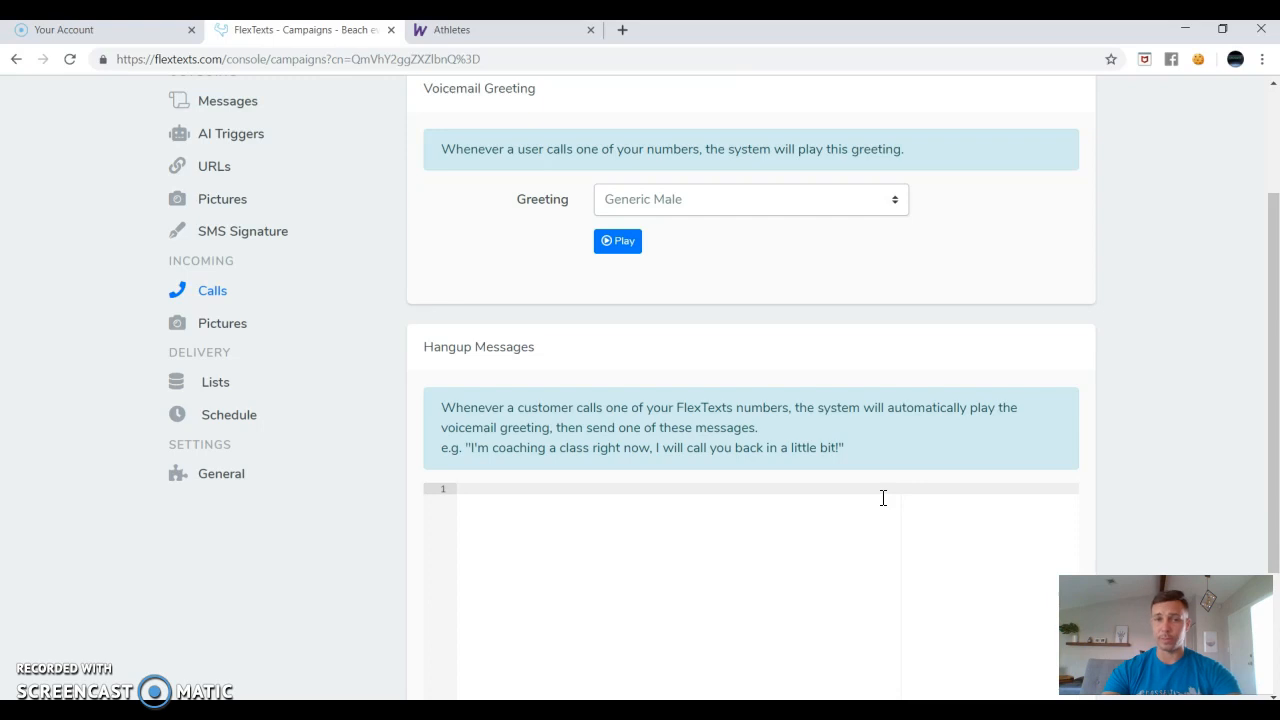
type("Hey, please")
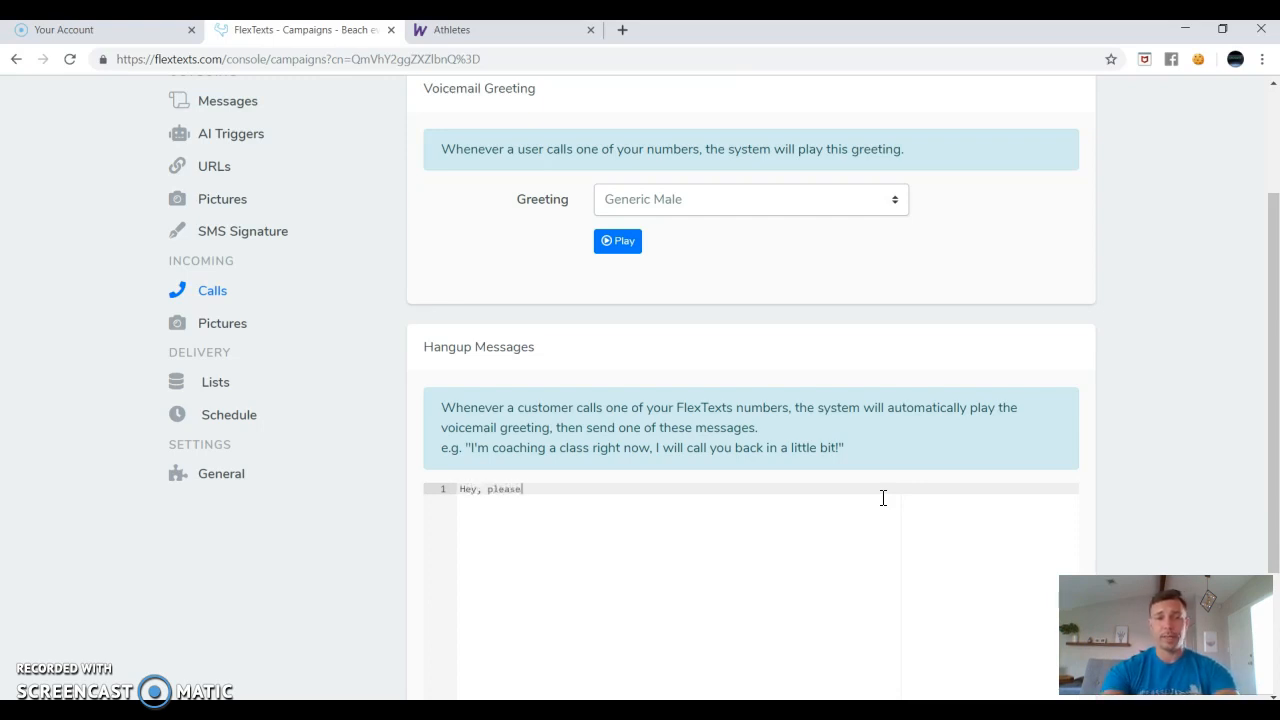
type(" call me on my ")
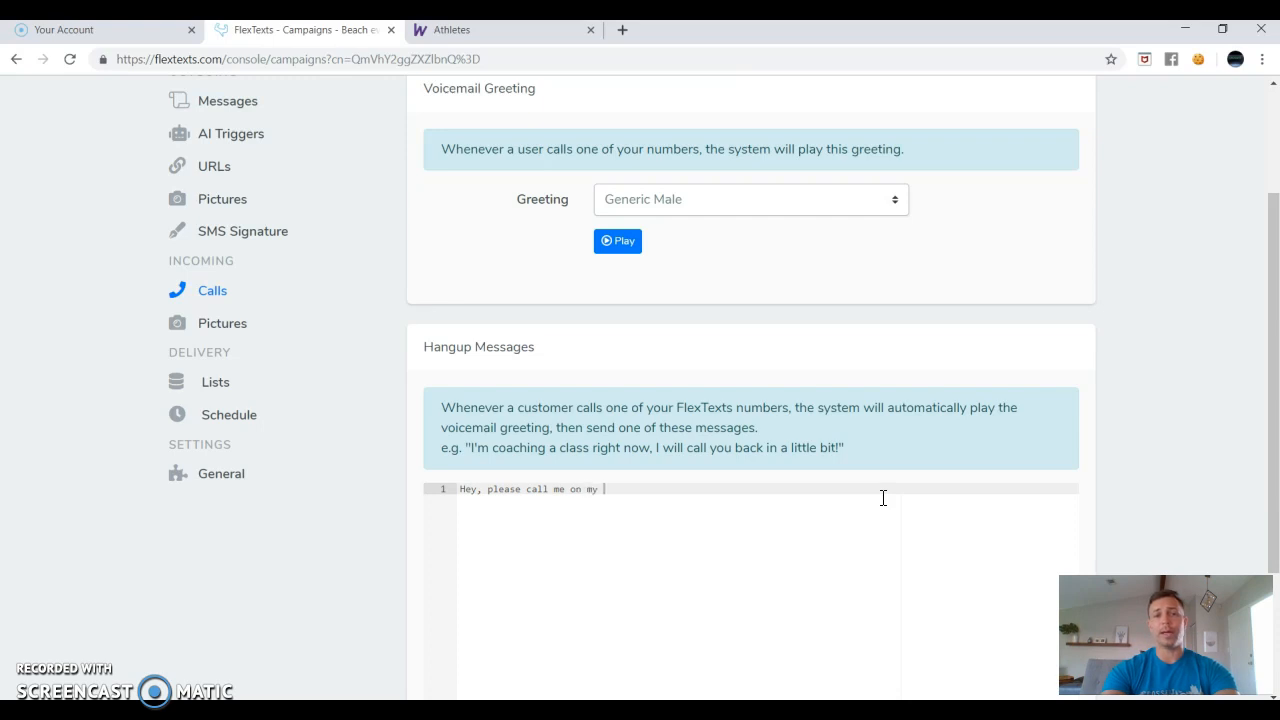
type("direct line, ")
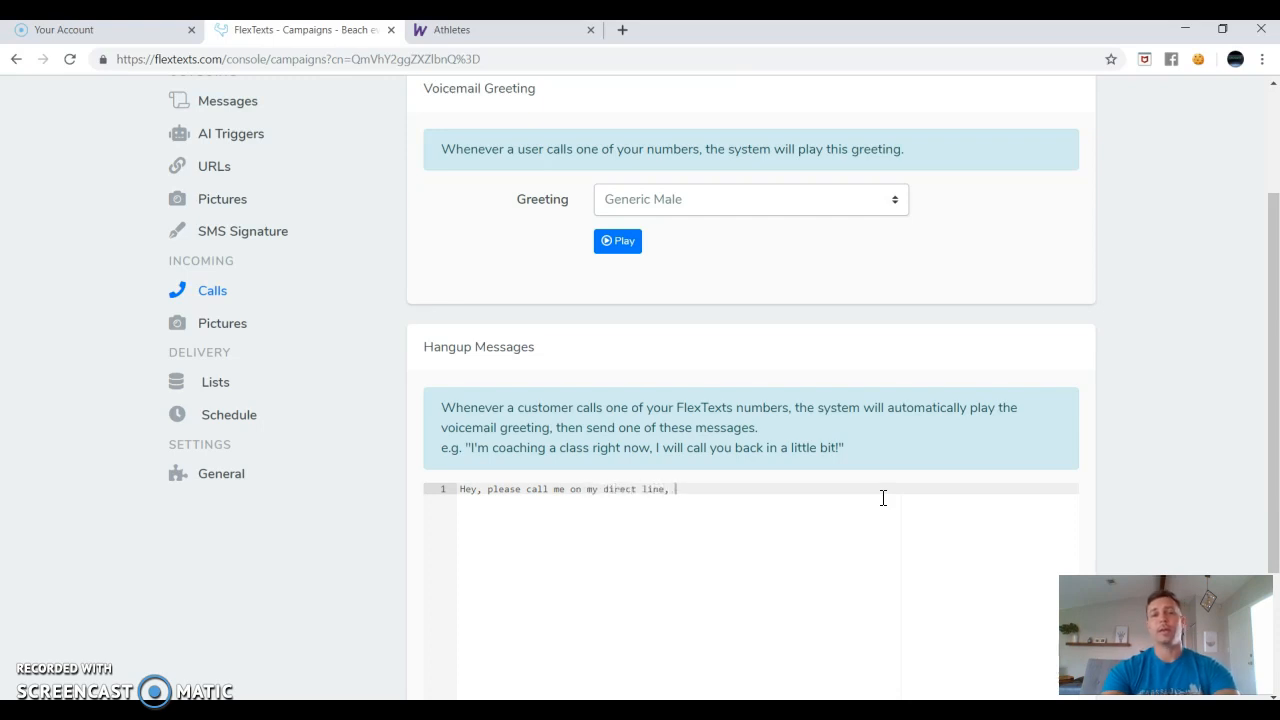
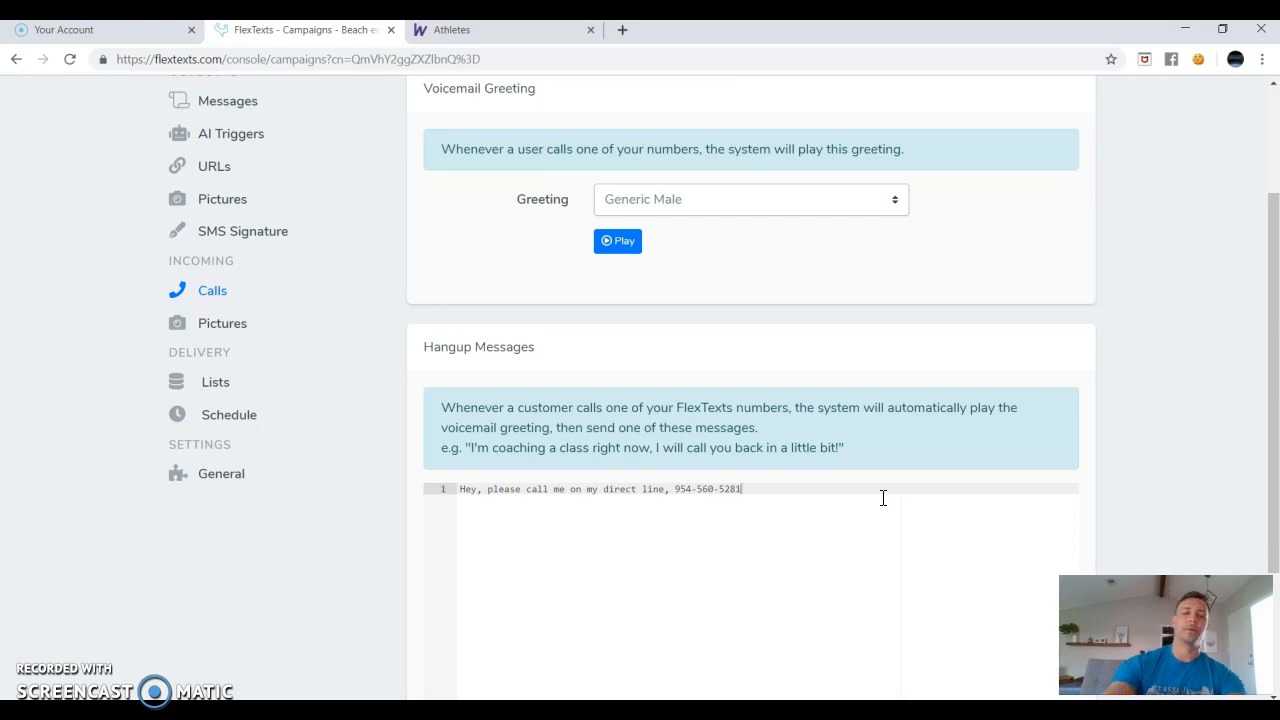
scroll(883, 498, "up", 3)
Save the hangup message and open the Incoming Pictures response settings.
left_click(1036, 203)
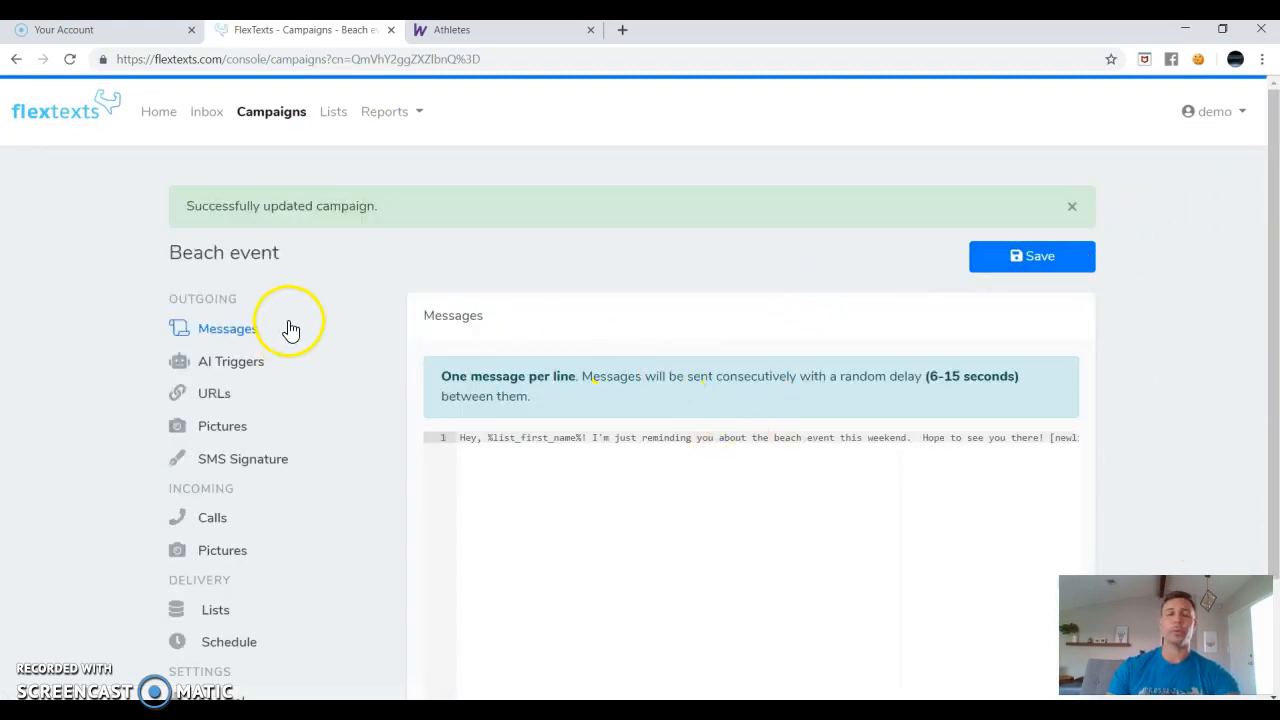
scroll(391, 352, "down", 2)
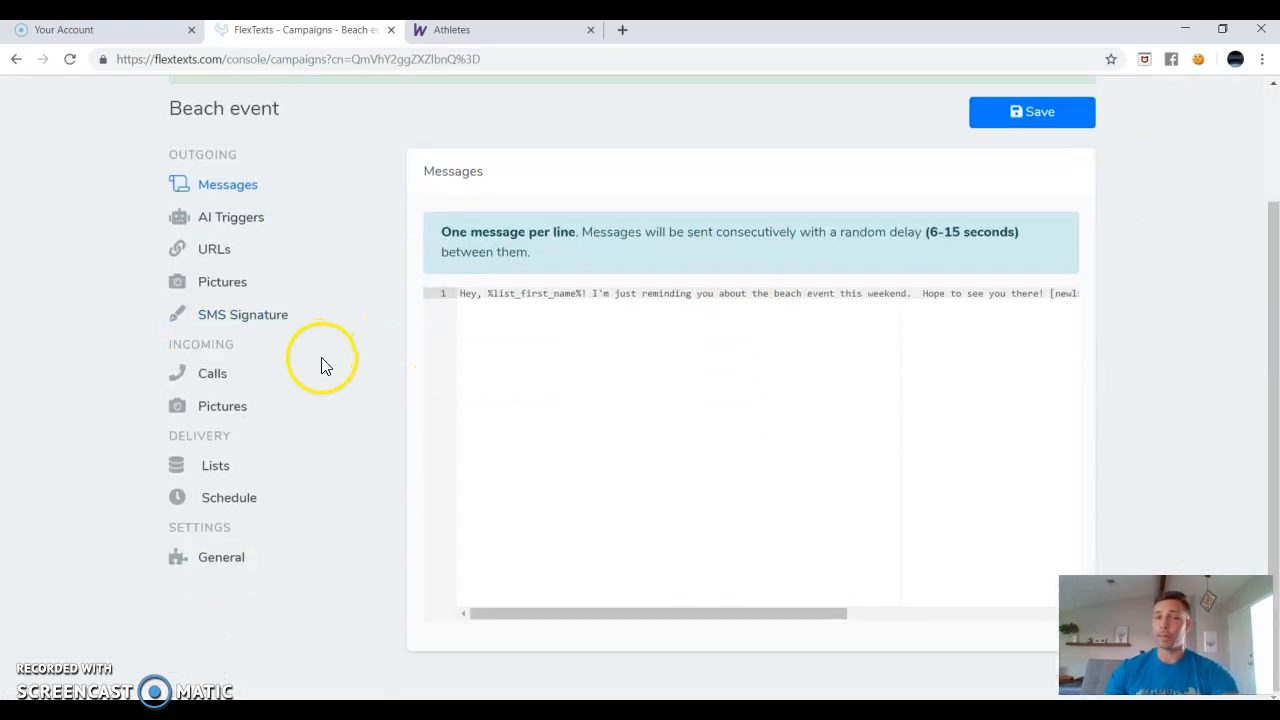
left_click(224, 410)
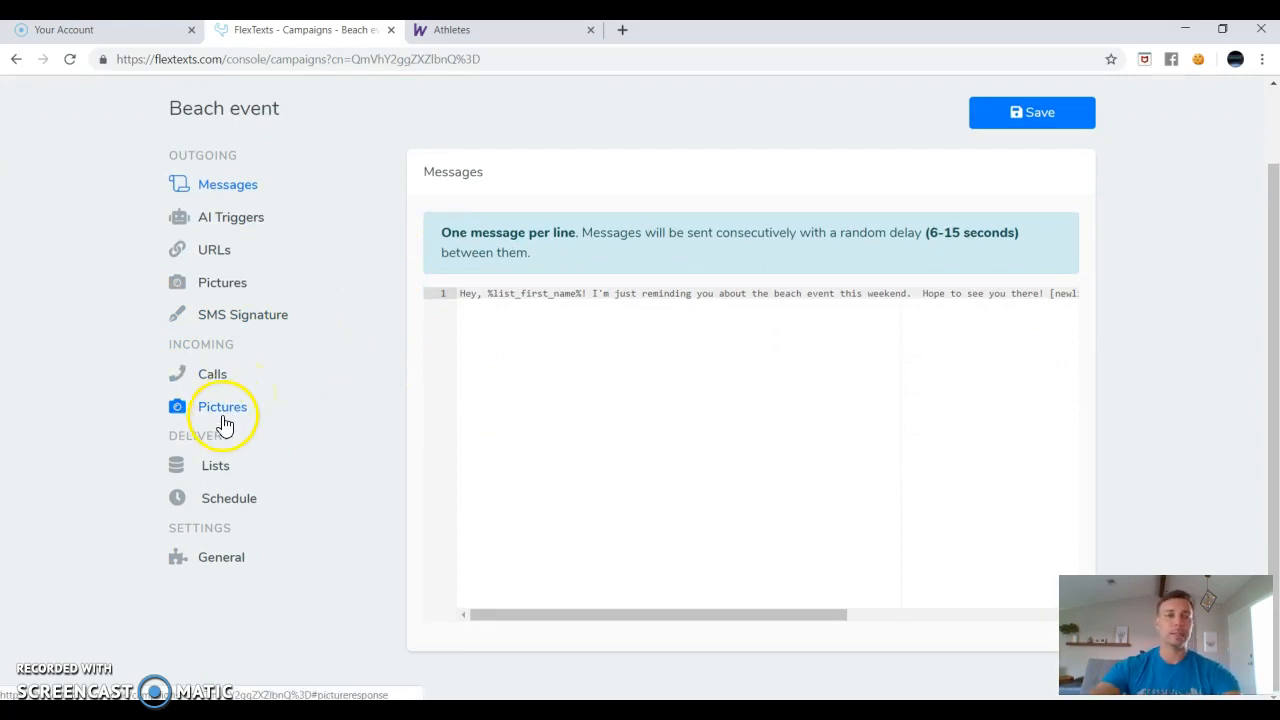
scroll(431, 308, "up", 2)
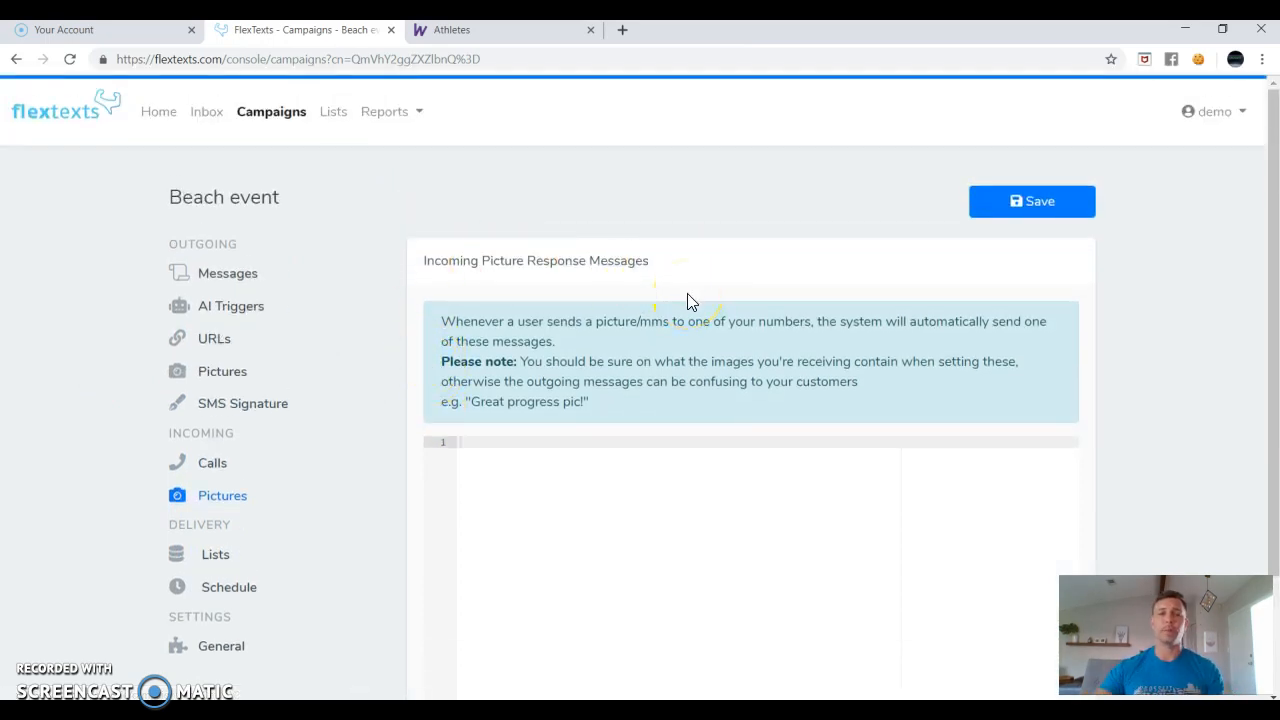
Type a sample 'Wow! Great progress!' picture reply, then delete it, leaving the field empty.
left_click(502, 440)
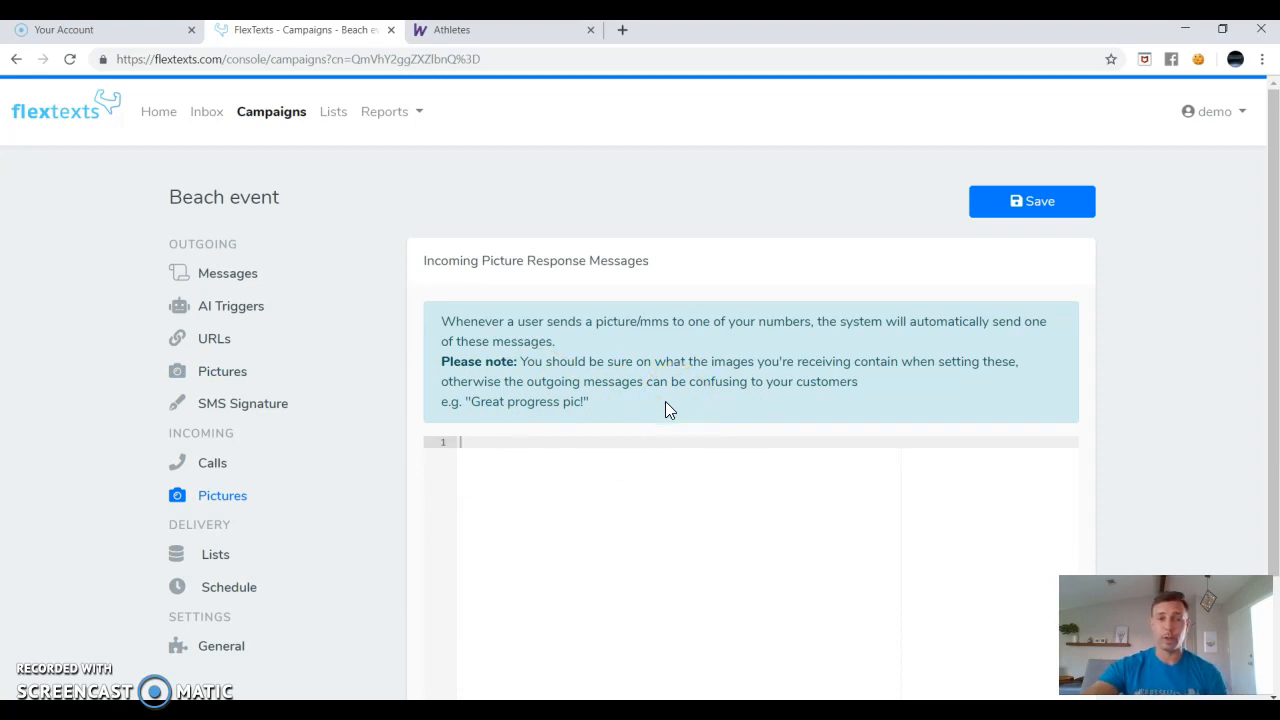
scroll(665, 401, "down", 1)
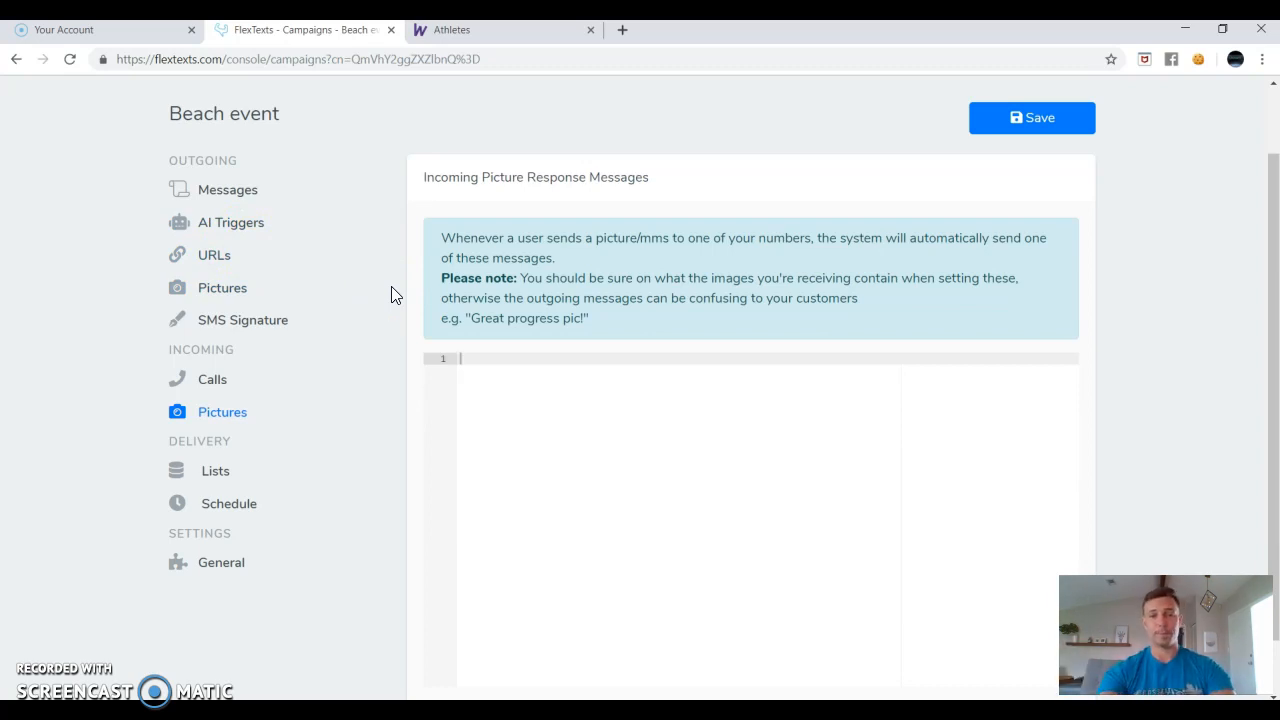
type("Wow")
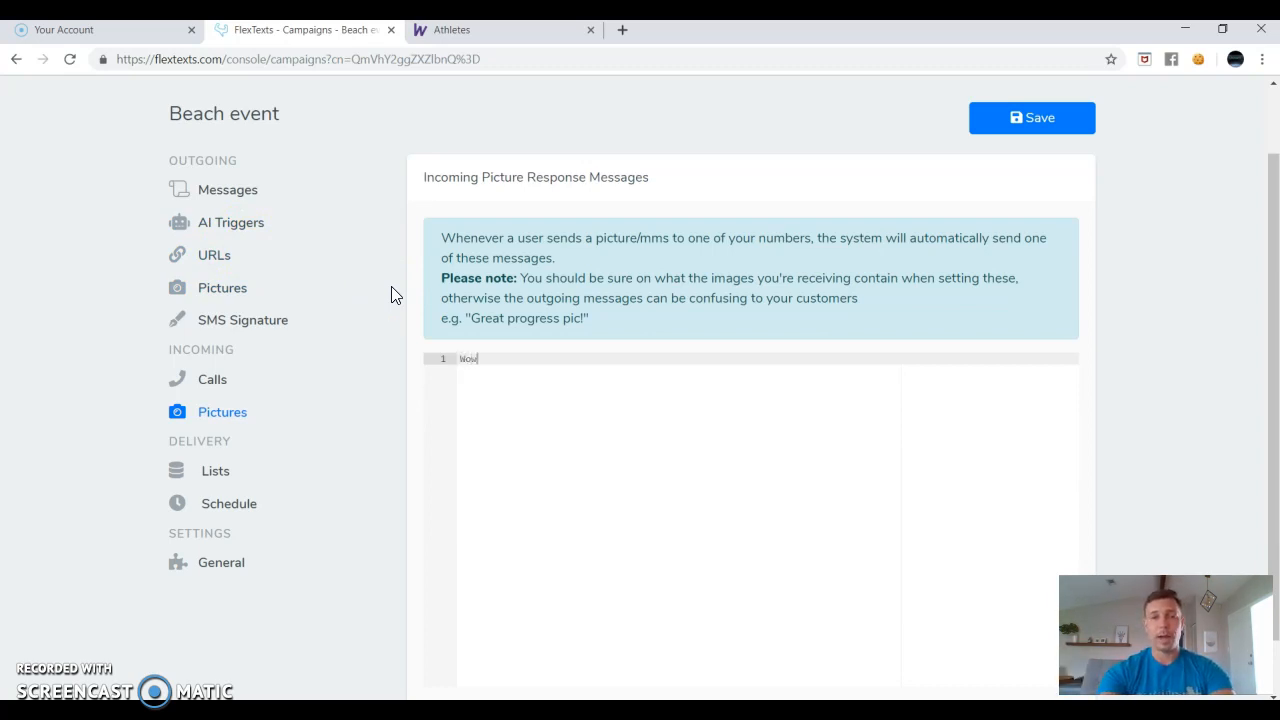
type("! Great progress!")
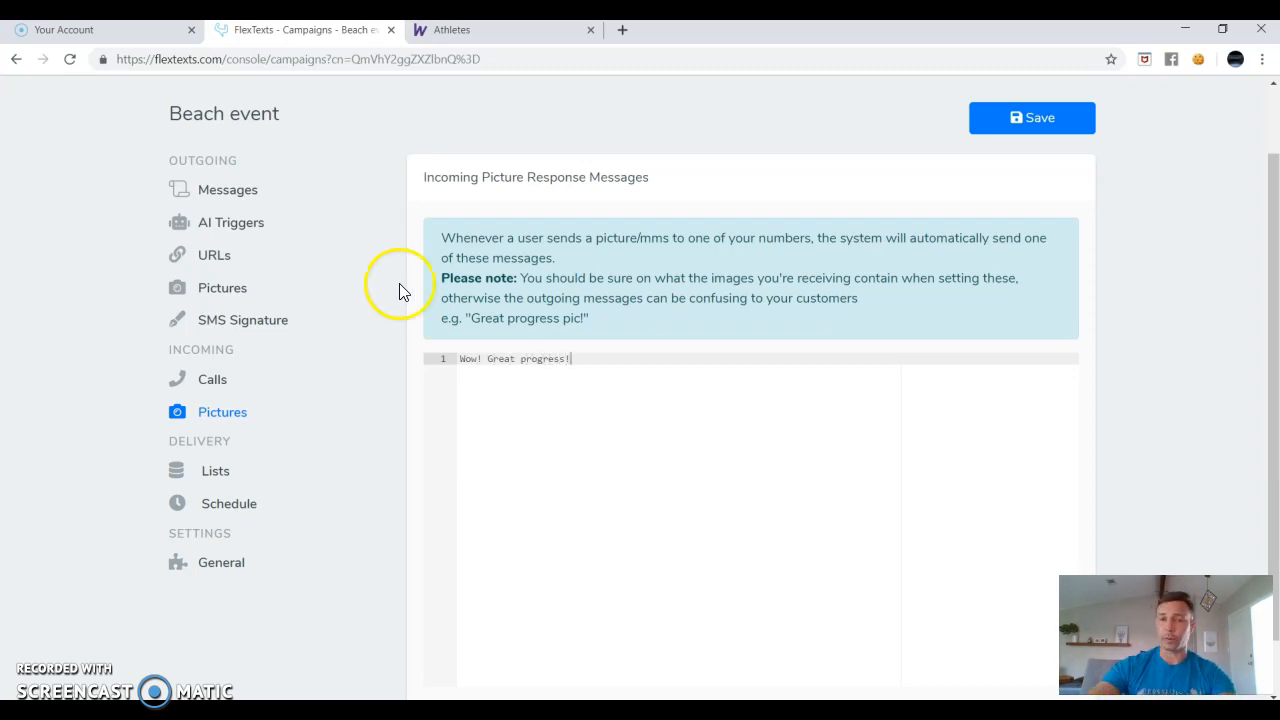
key("ctrl+a")
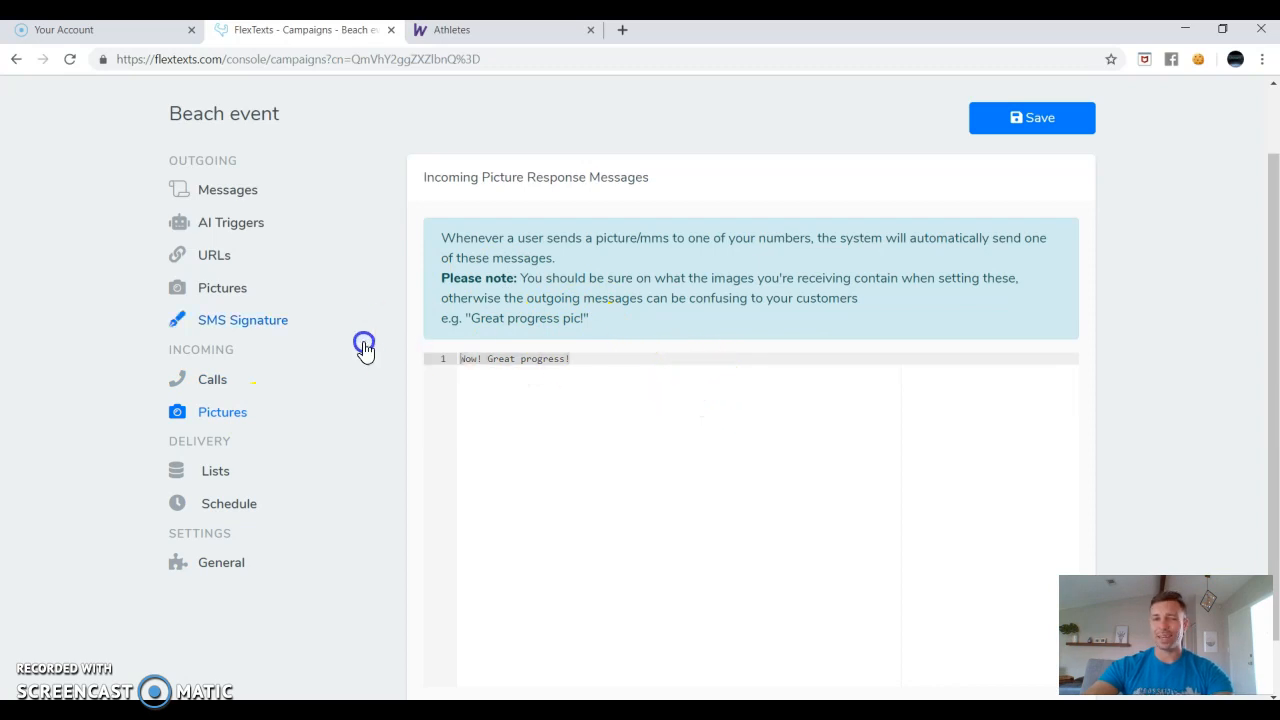
key("BackSpace")
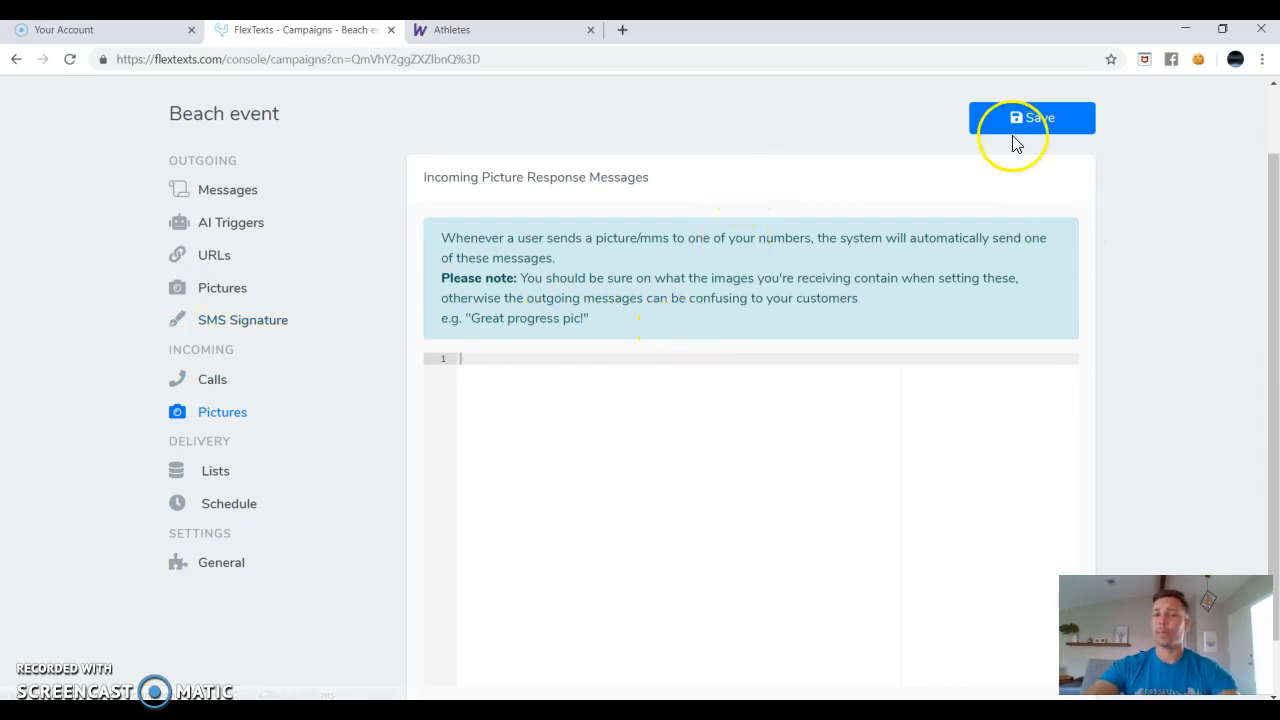
Check the campaign's assigned delivery list, then view its Local Time (Relative To Lead) weekday schedule.
left_click(212, 472)
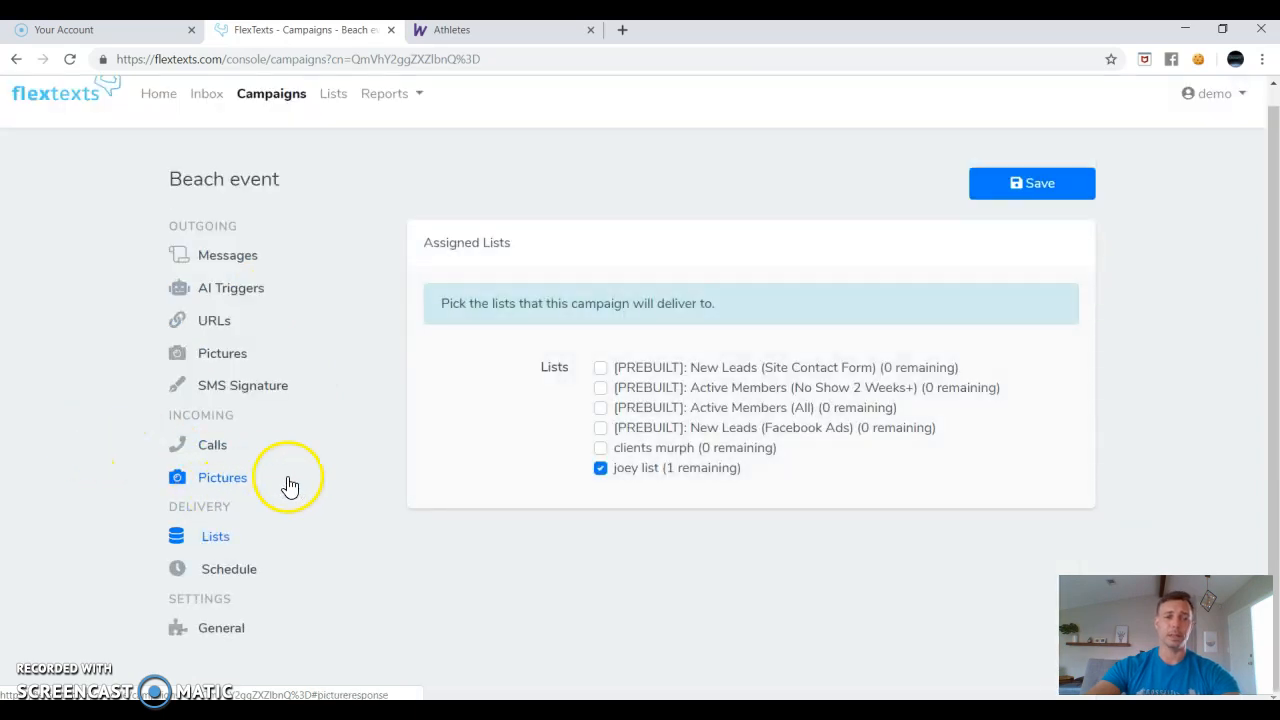
left_click(229, 569)
scroll(410, 340, "down", 1)
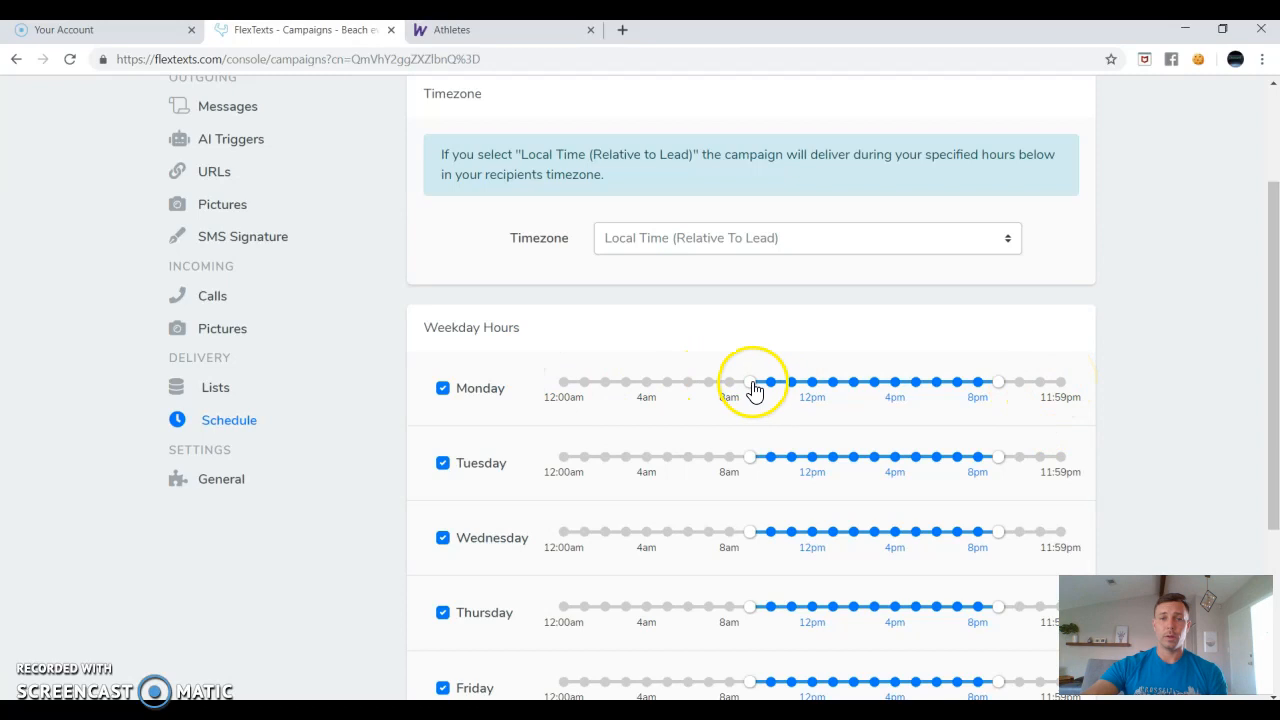
Widen Monday's delivery window to run from 12:00am through 11:59pm.
left_click_drag(756, 395, 563, 397)
left_click_drag(998, 384, 1050, 378)
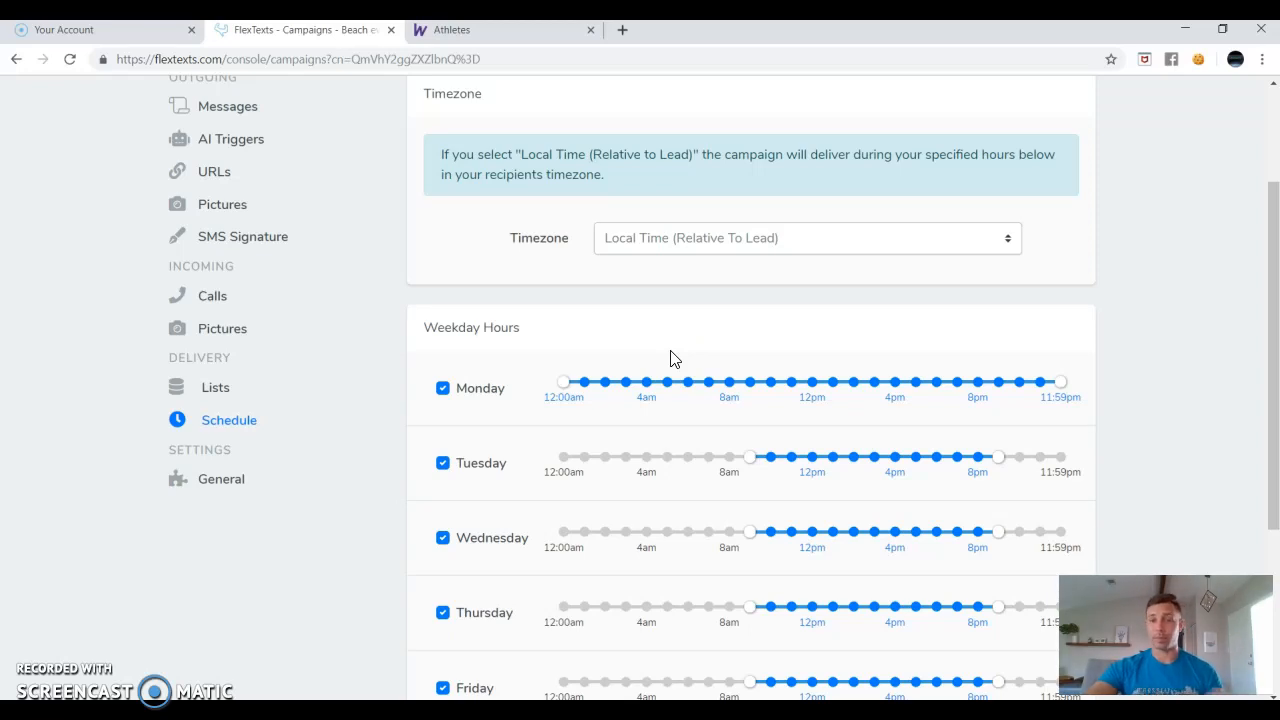
left_click_drag(562, 388, 750, 396)
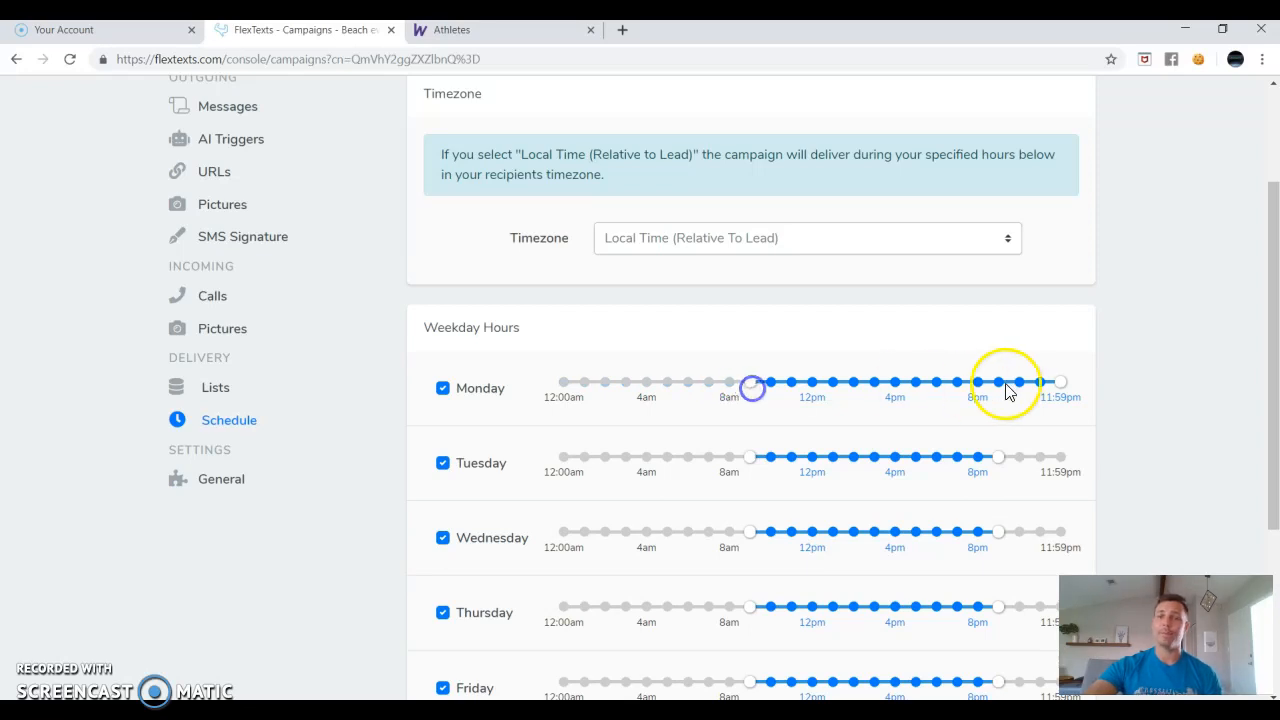
left_click_drag(1061, 386, 998, 386)
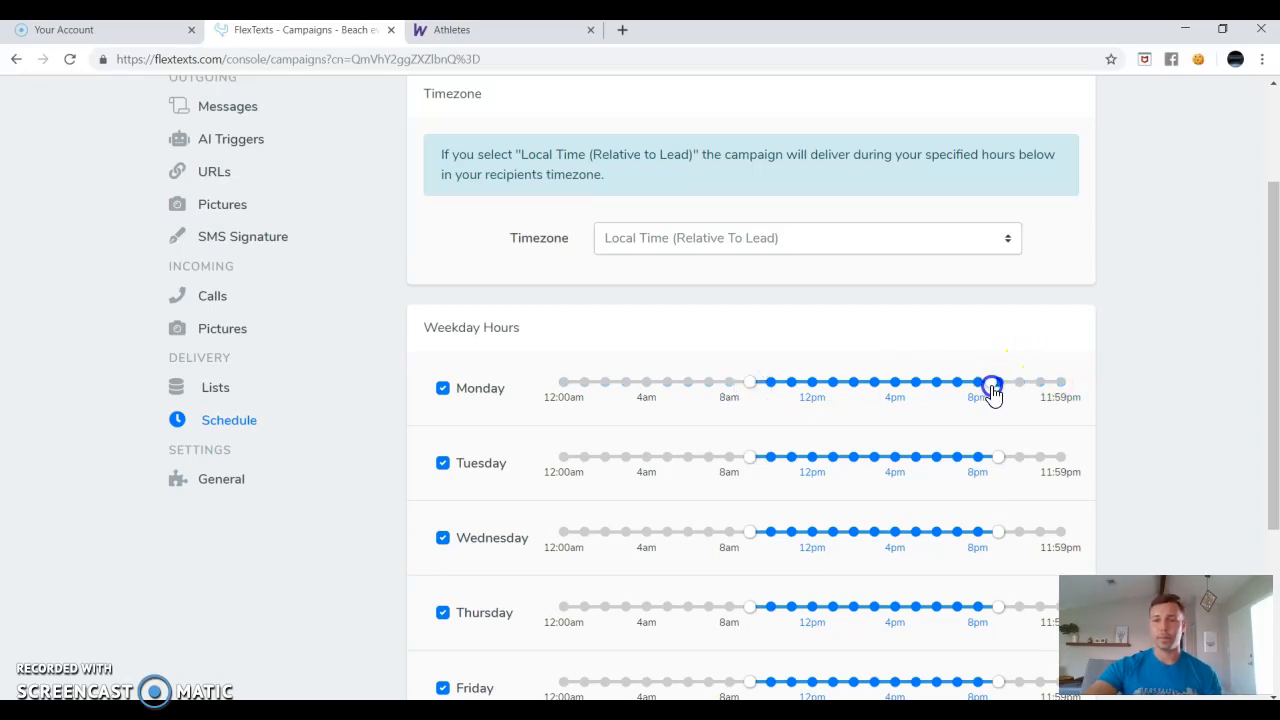
scroll(637, 367, "down", 3)
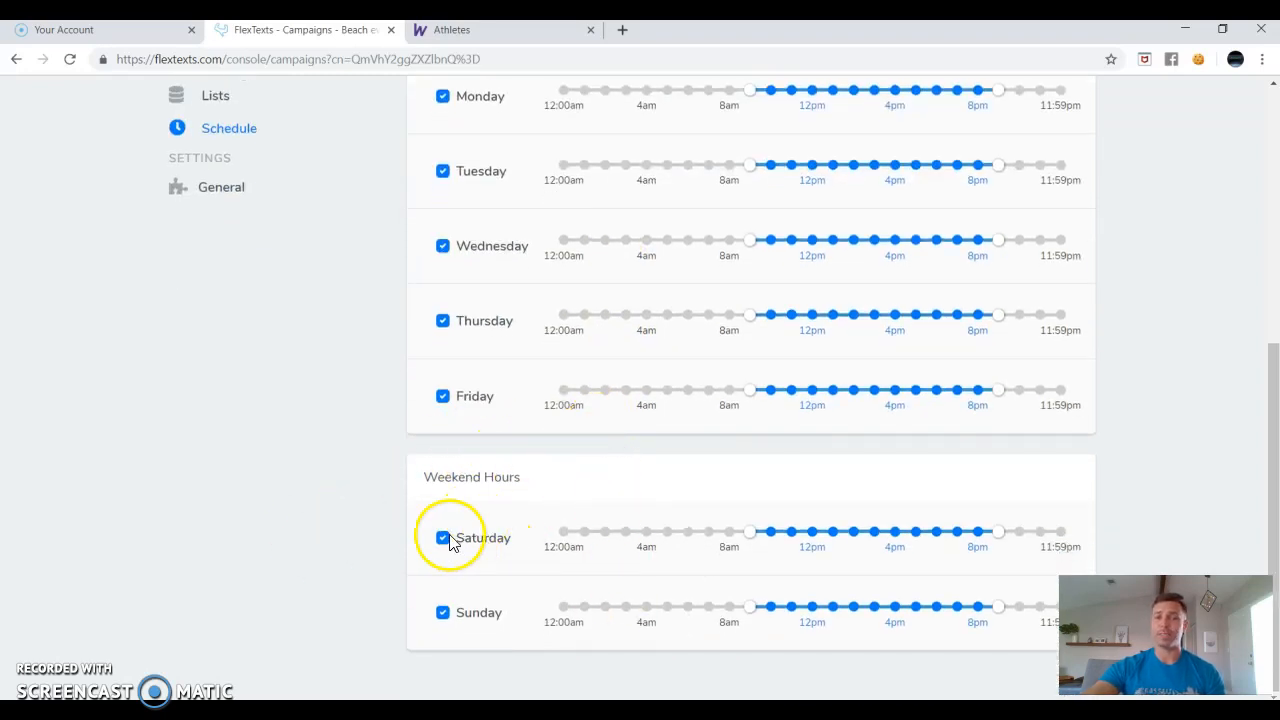
scroll(440, 515, "up", 2)
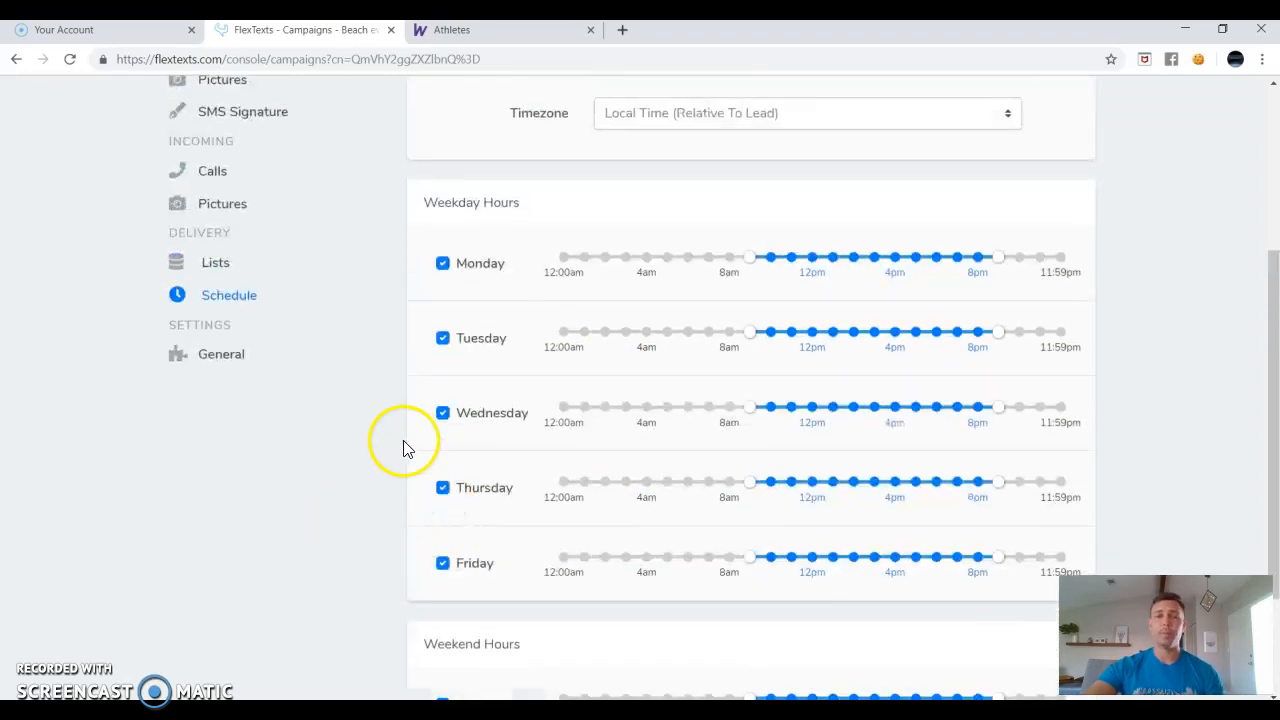
scroll(405, 440, "up", 5)
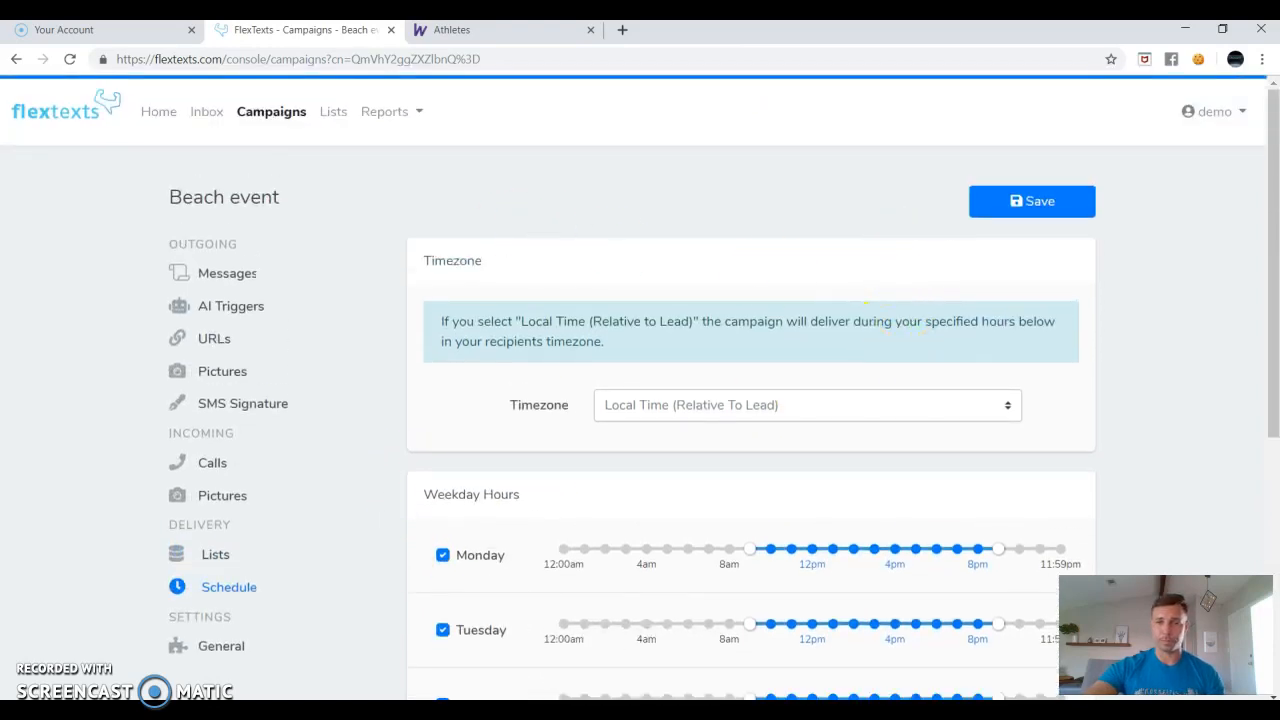
left_click_drag(750, 552, 553, 553)
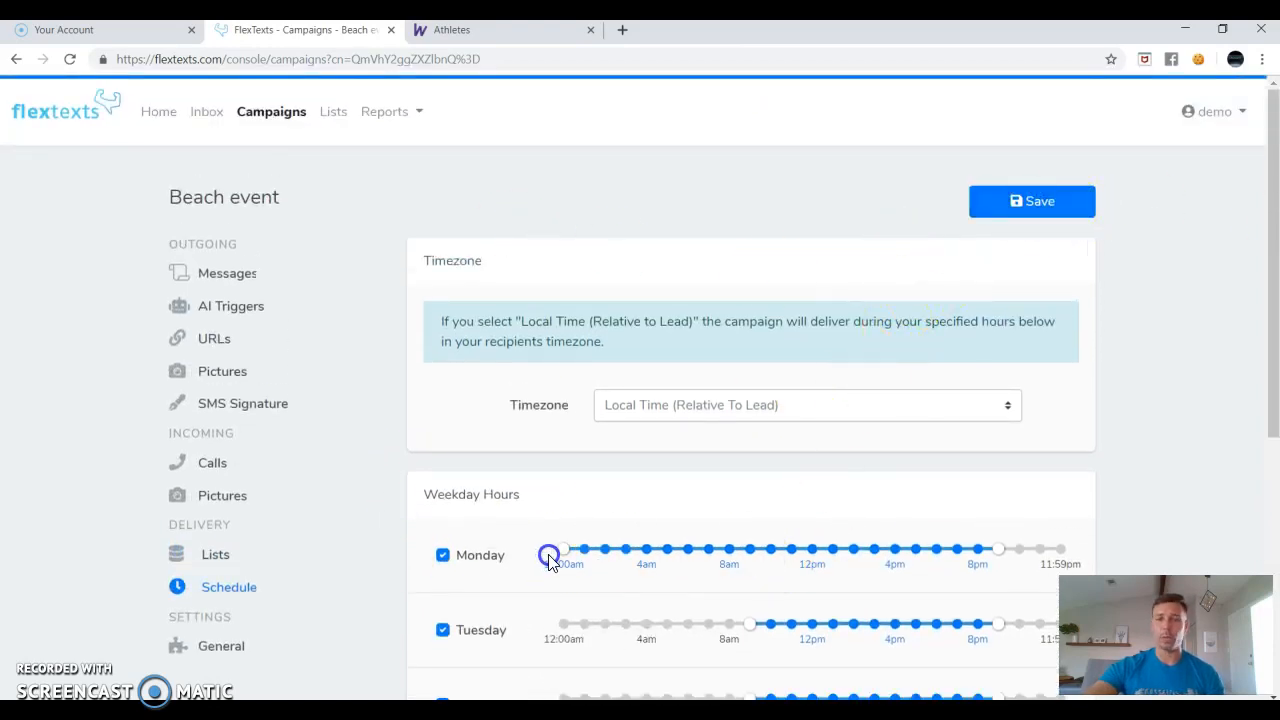
left_click_drag(998, 556, 1114, 543)
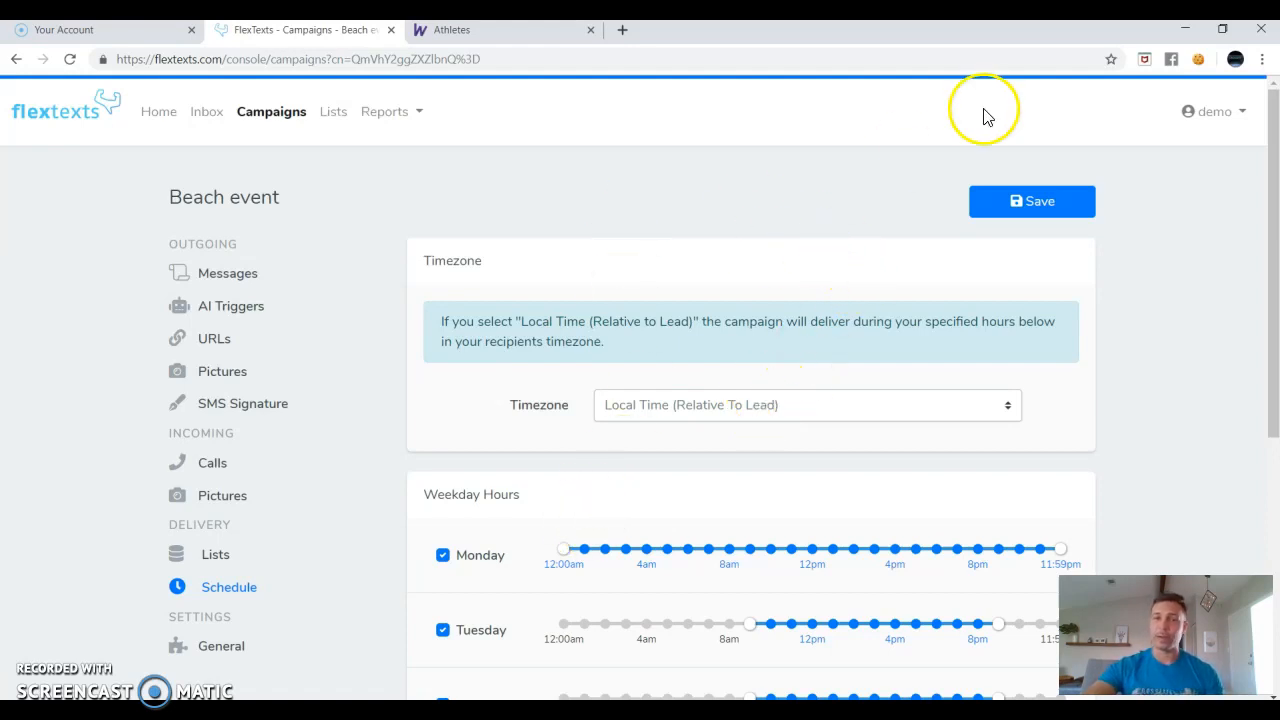
Save the schedule, confirm the campaign name unchanged in General settings, and return to Messages.
left_click(1043, 209)
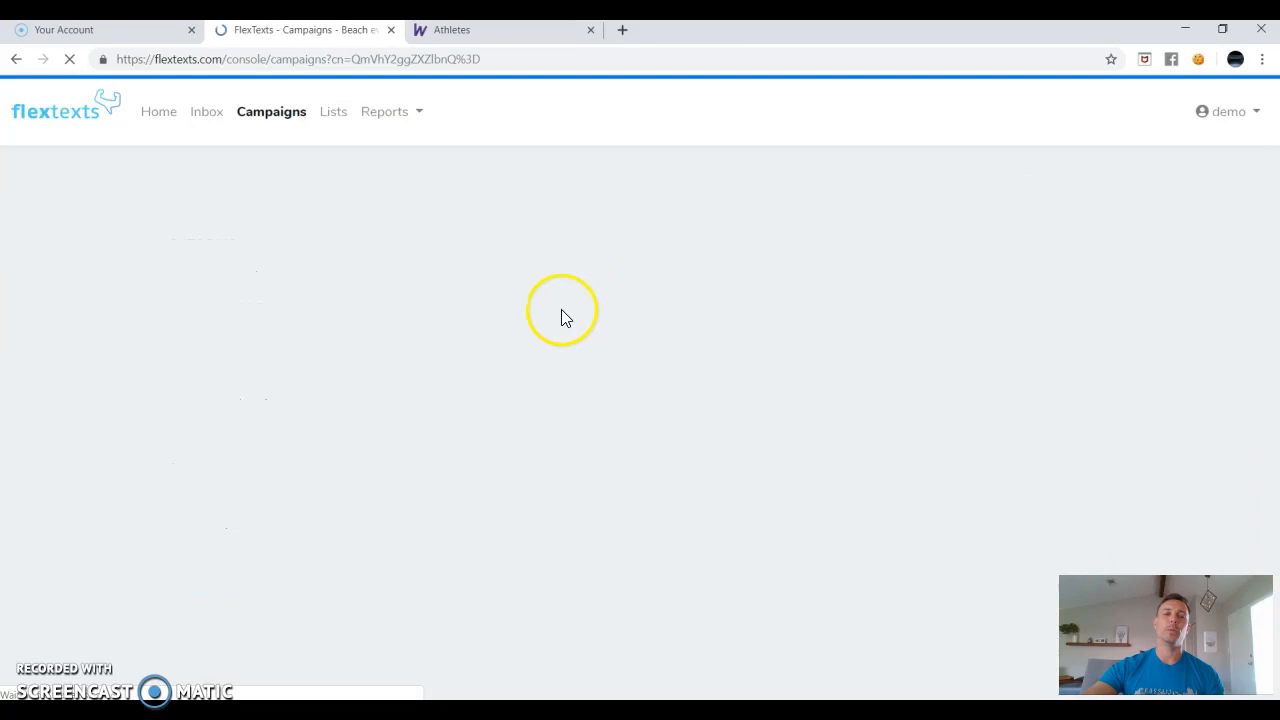
scroll(343, 386, "down", 2)
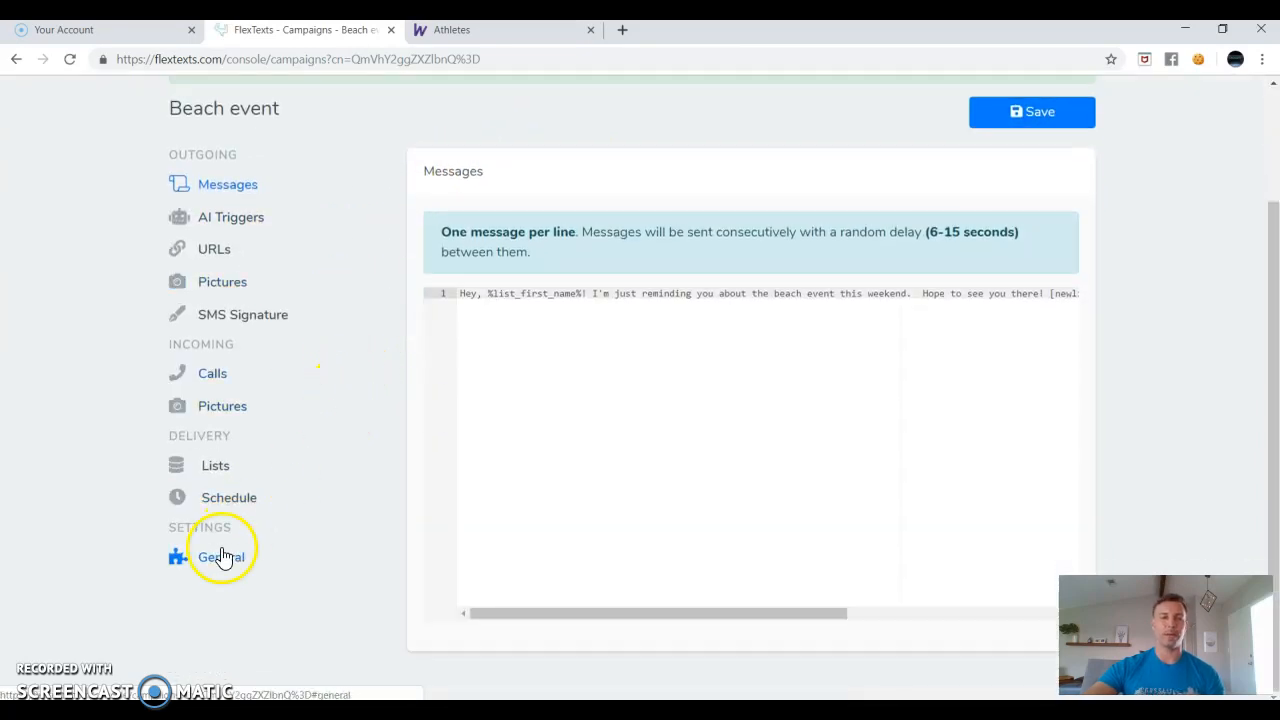
left_click(224, 577)
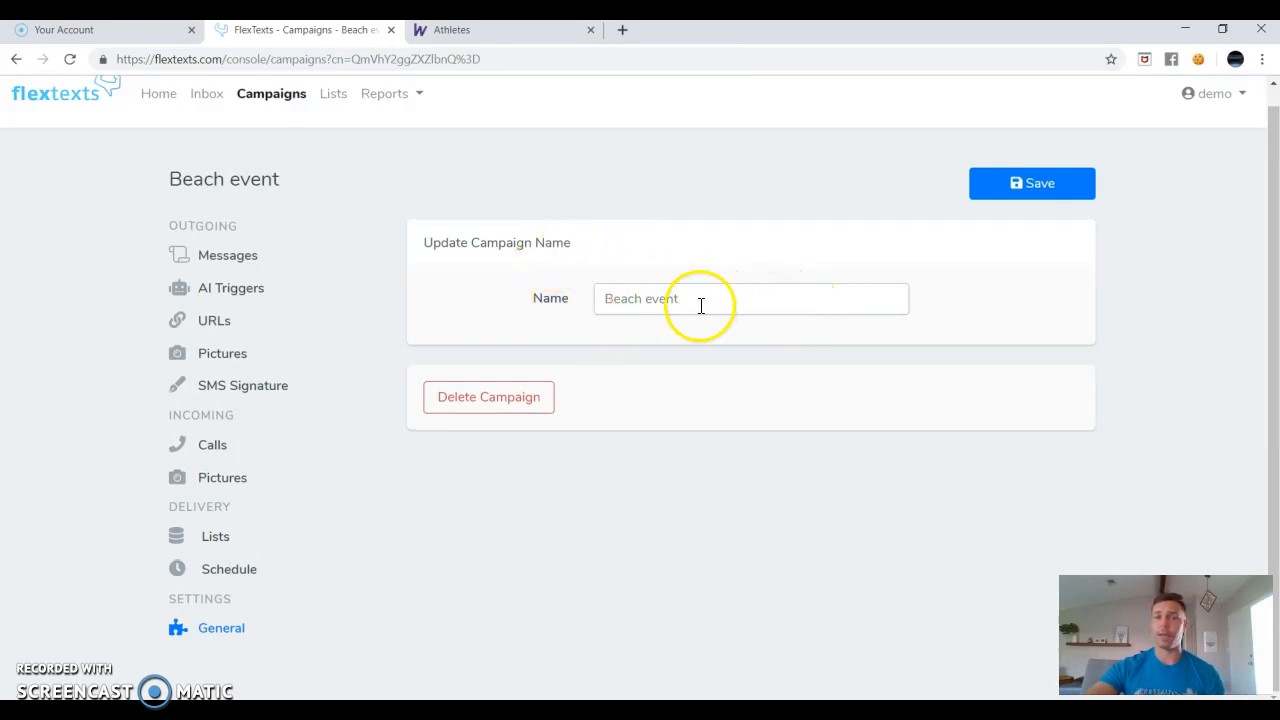
left_click(530, 306)
left_click(733, 296)
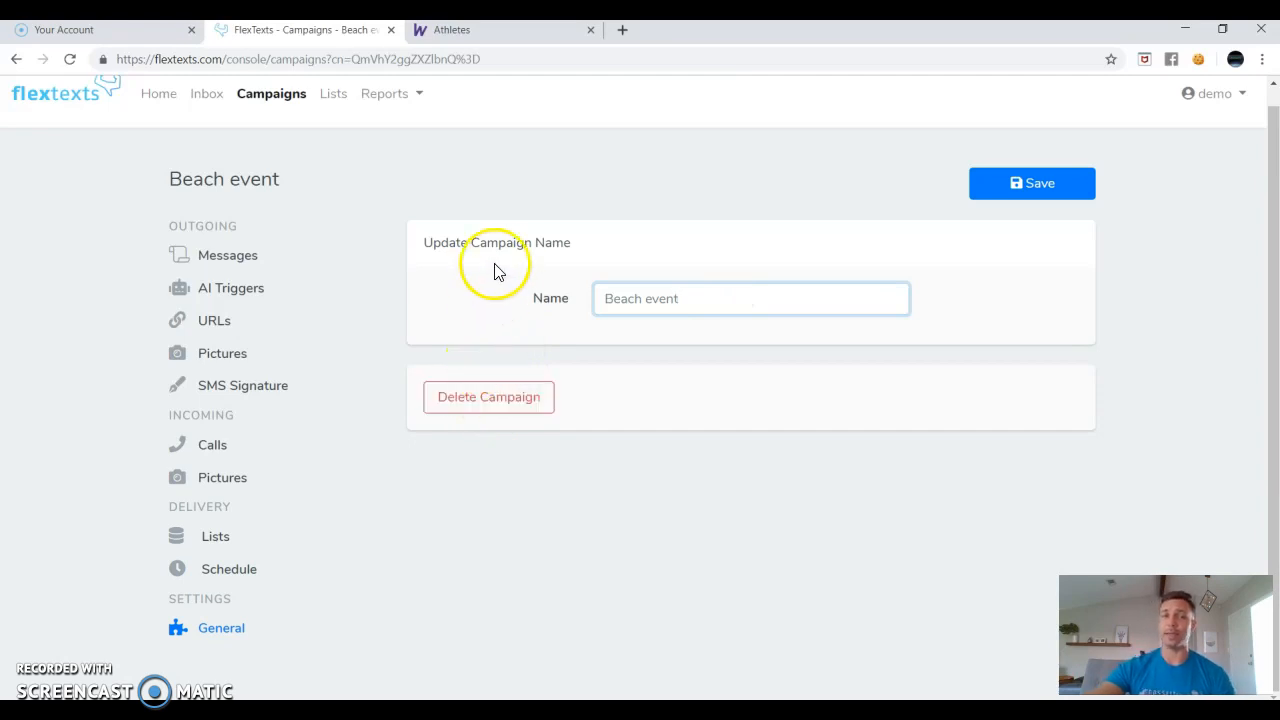
left_click(212, 259)
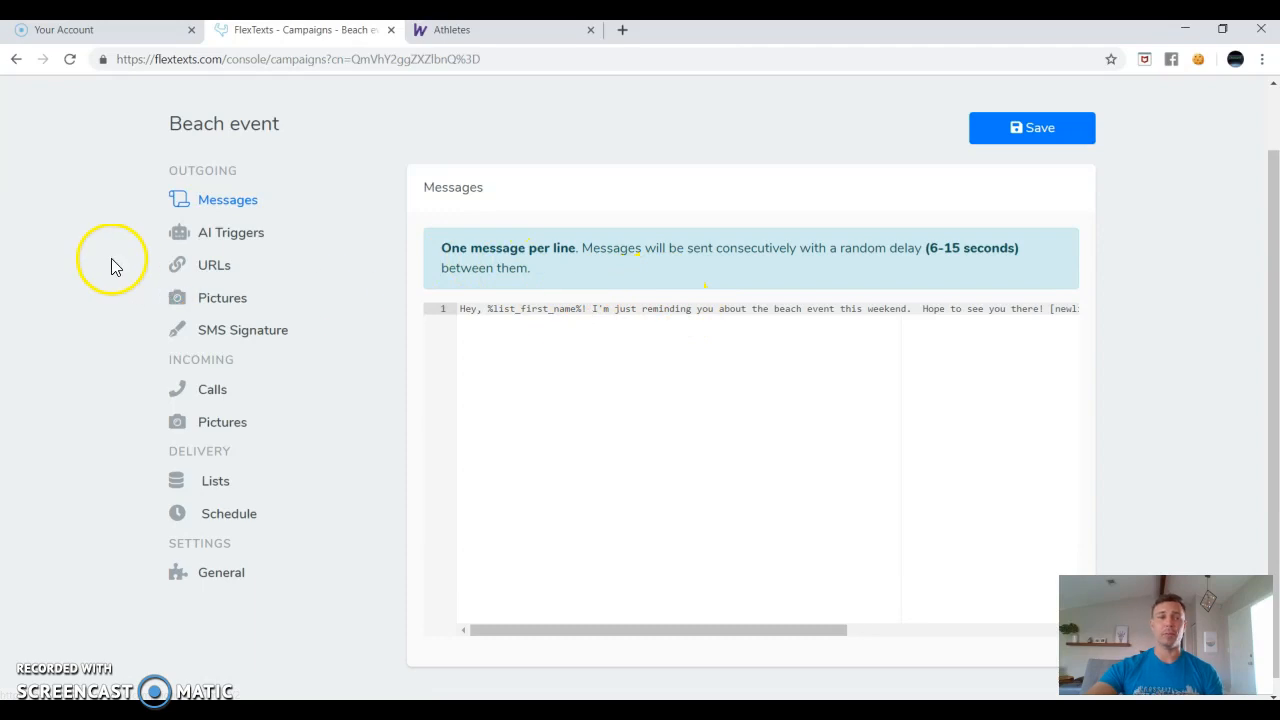
Expand and read the full text of the long outgoing message.
scroll(377, 375, "down", 1)
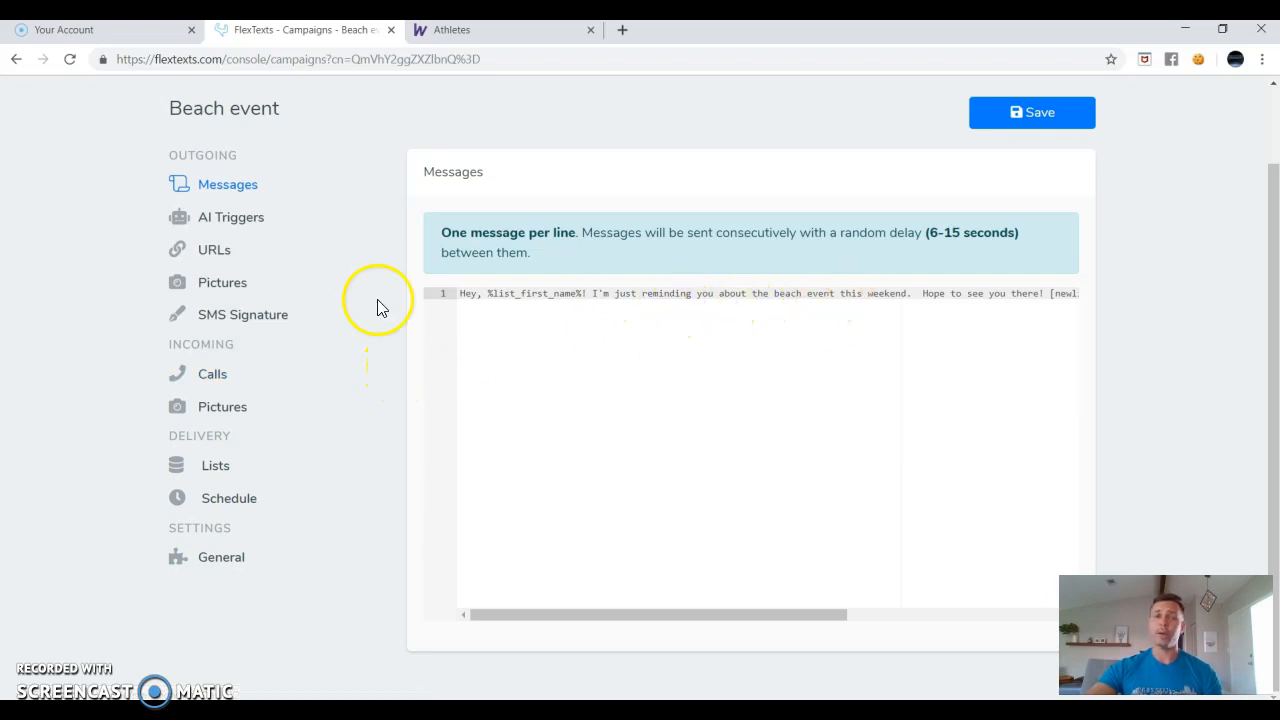
left_click(679, 293)
scroll(812, 300, "right", 3)
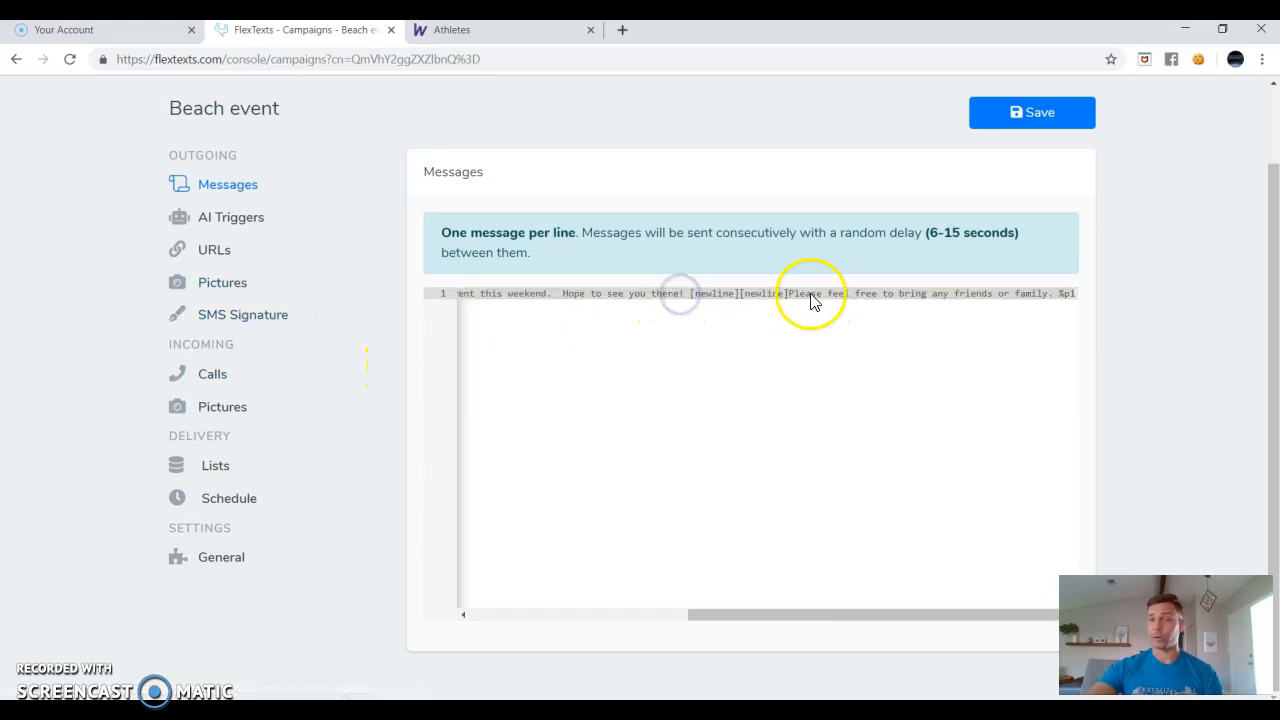
Start a new fourth AI trigger line below the third trigger for 'What should i bring?|%p2'.
left_click(230, 218)
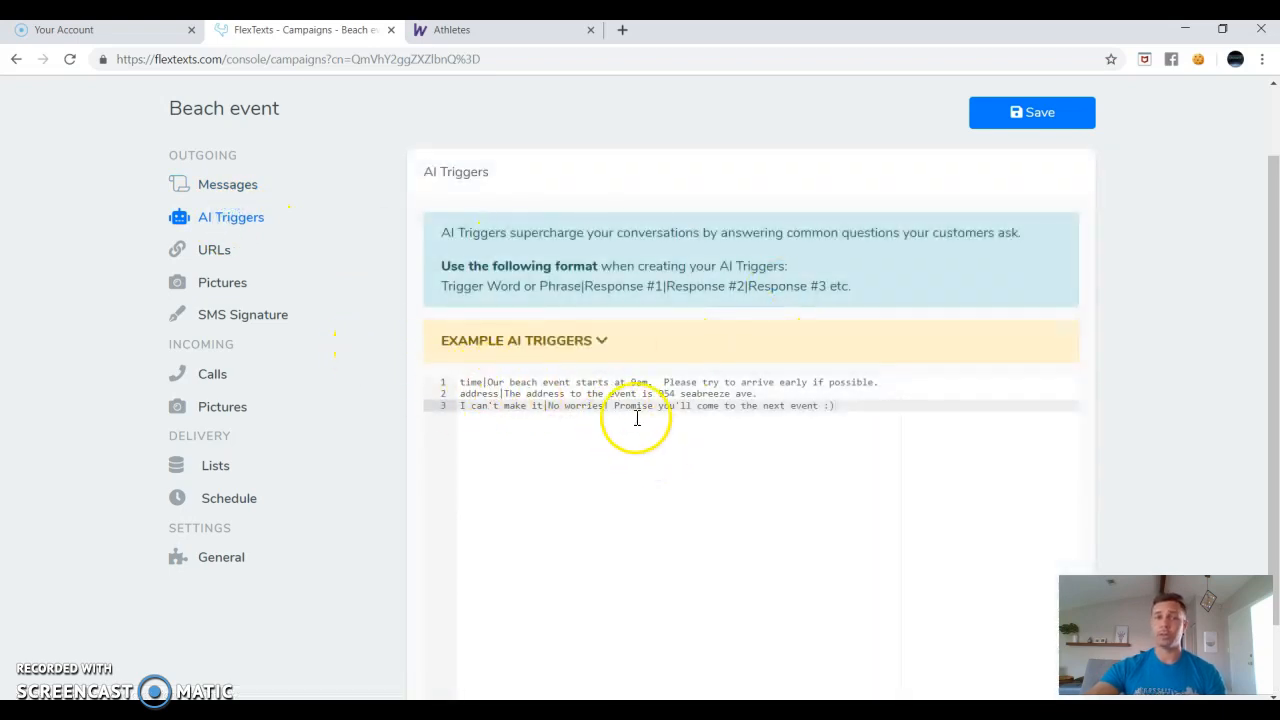
left_click(224, 281)
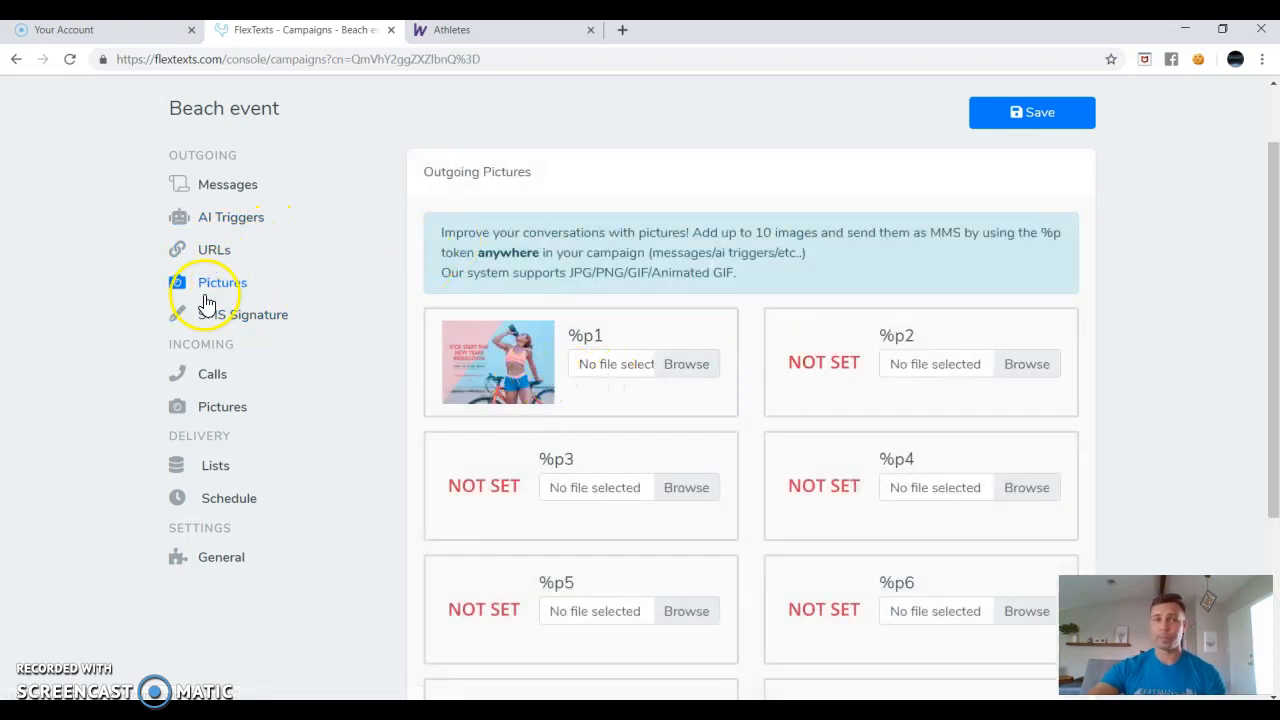
left_click(216, 219)
left_click(860, 410)
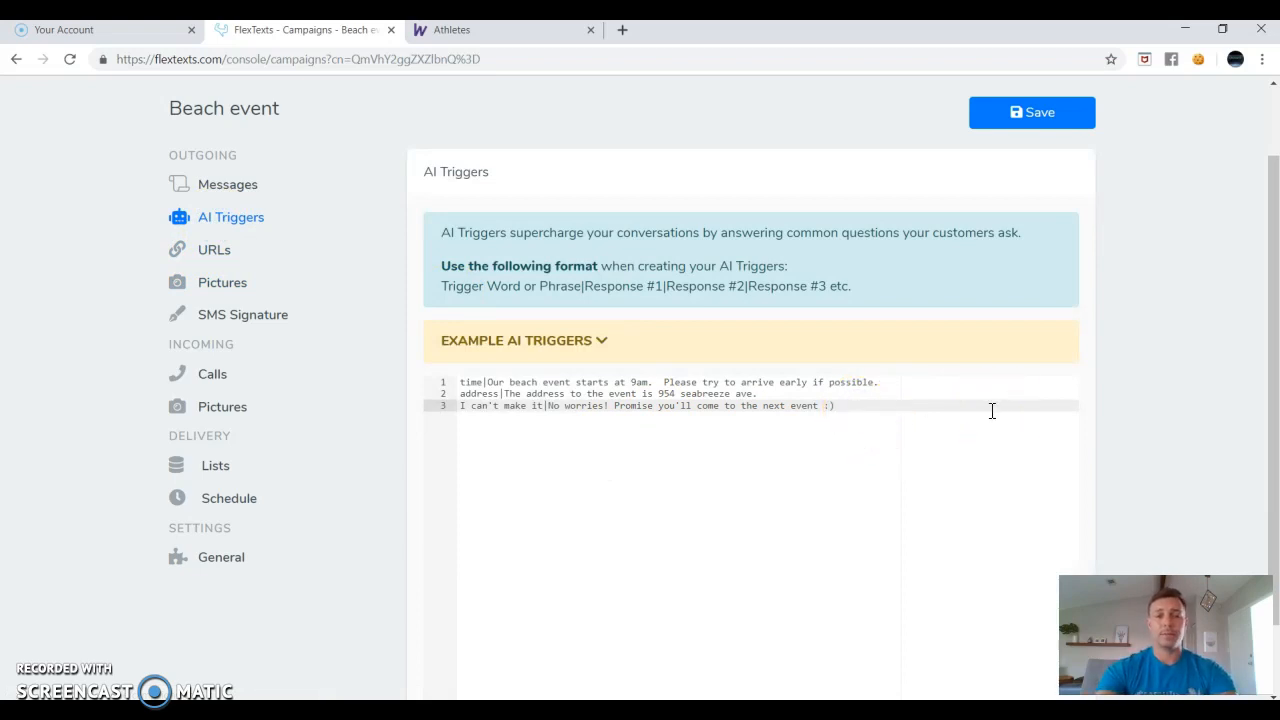
key("Return")
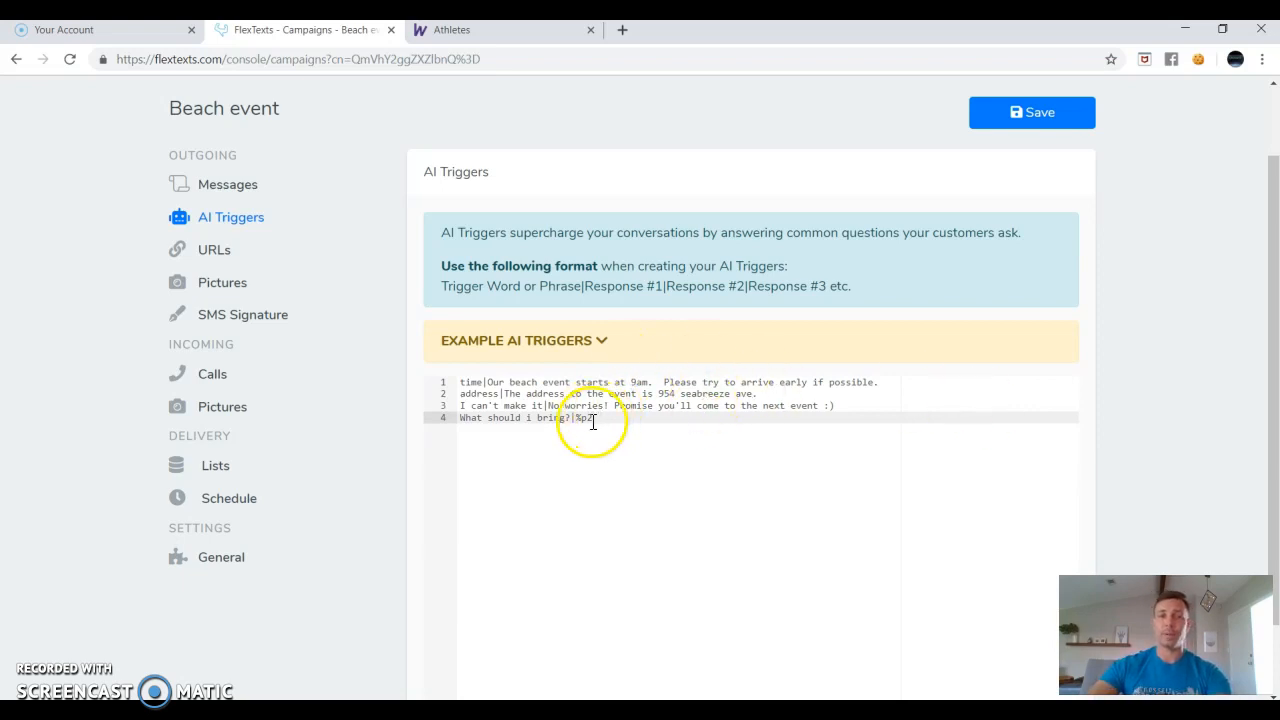
Save the new AI trigger, review the outgoing pictures, and return to the Campaigns list.
left_click(1035, 122)
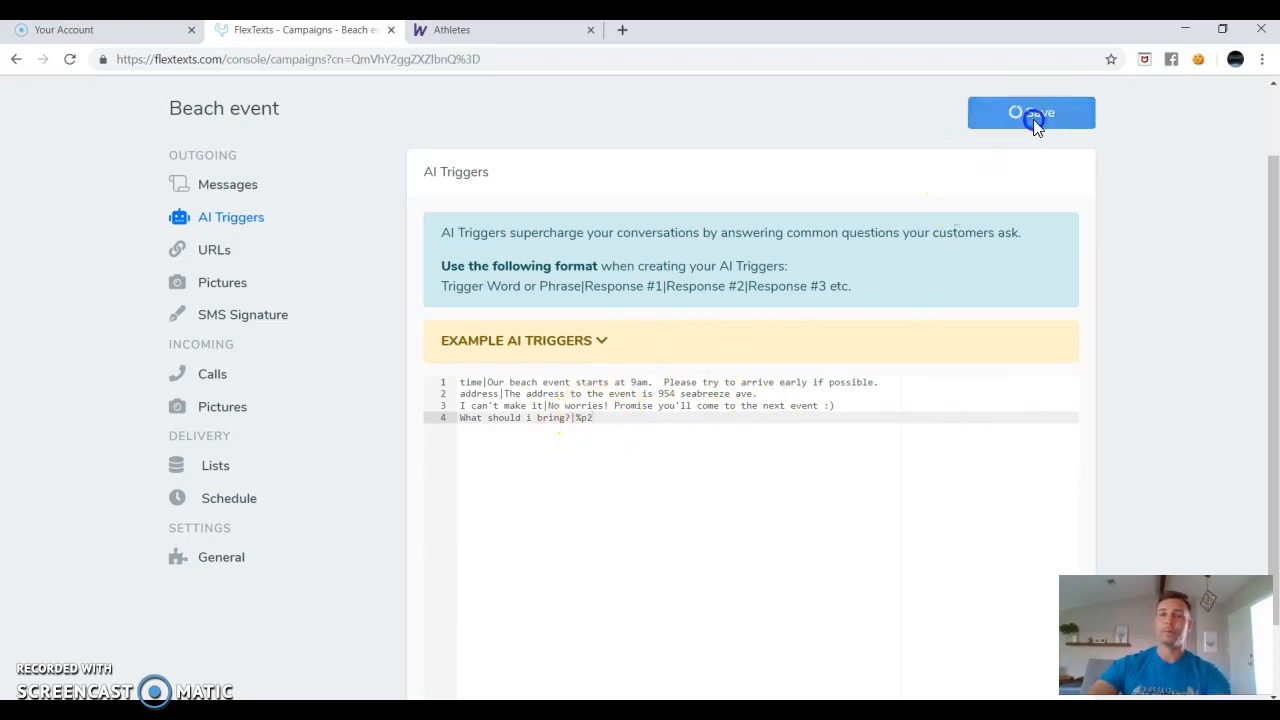
left_click(209, 293)
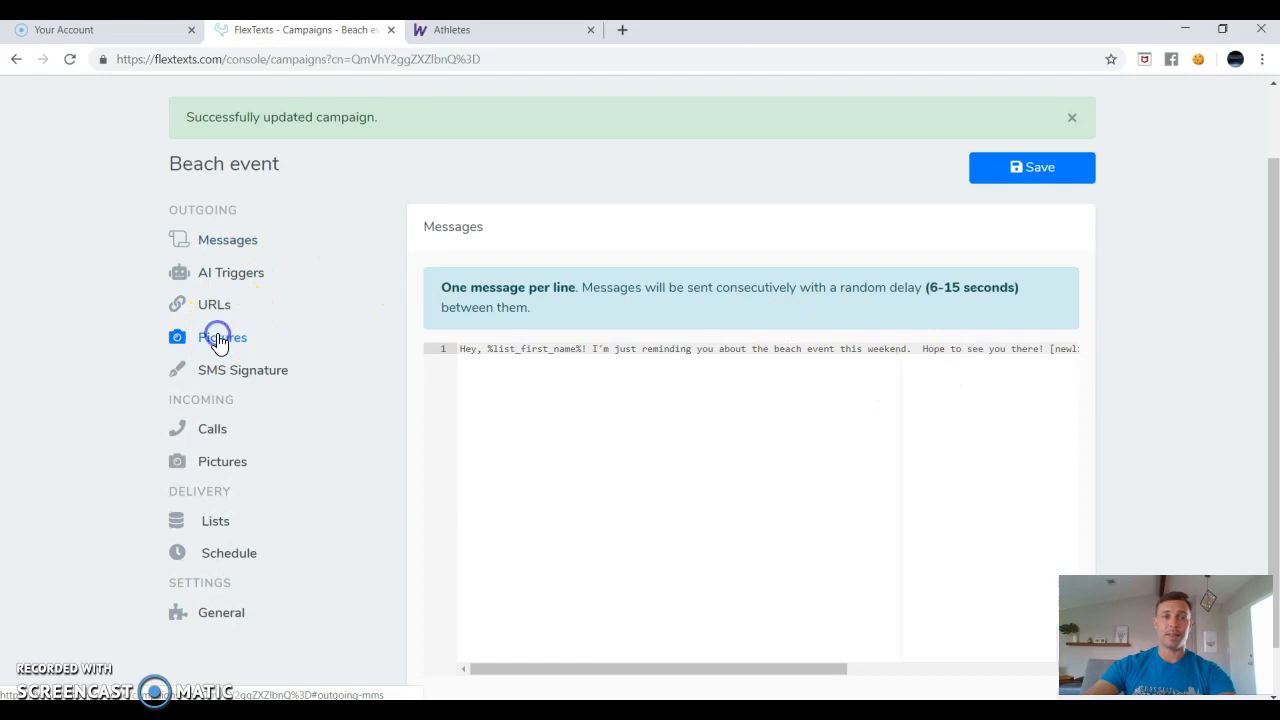
left_click(222, 337)
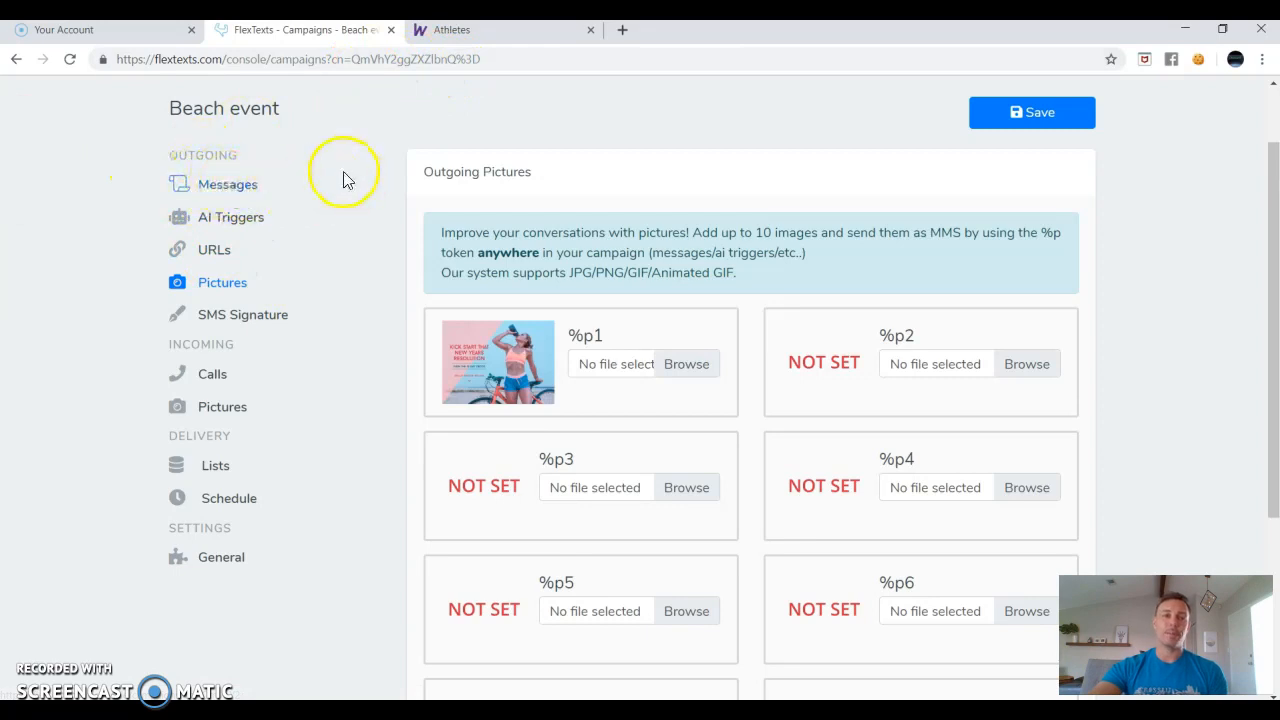
scroll(330, 172, "up", 1)
left_click(283, 117)
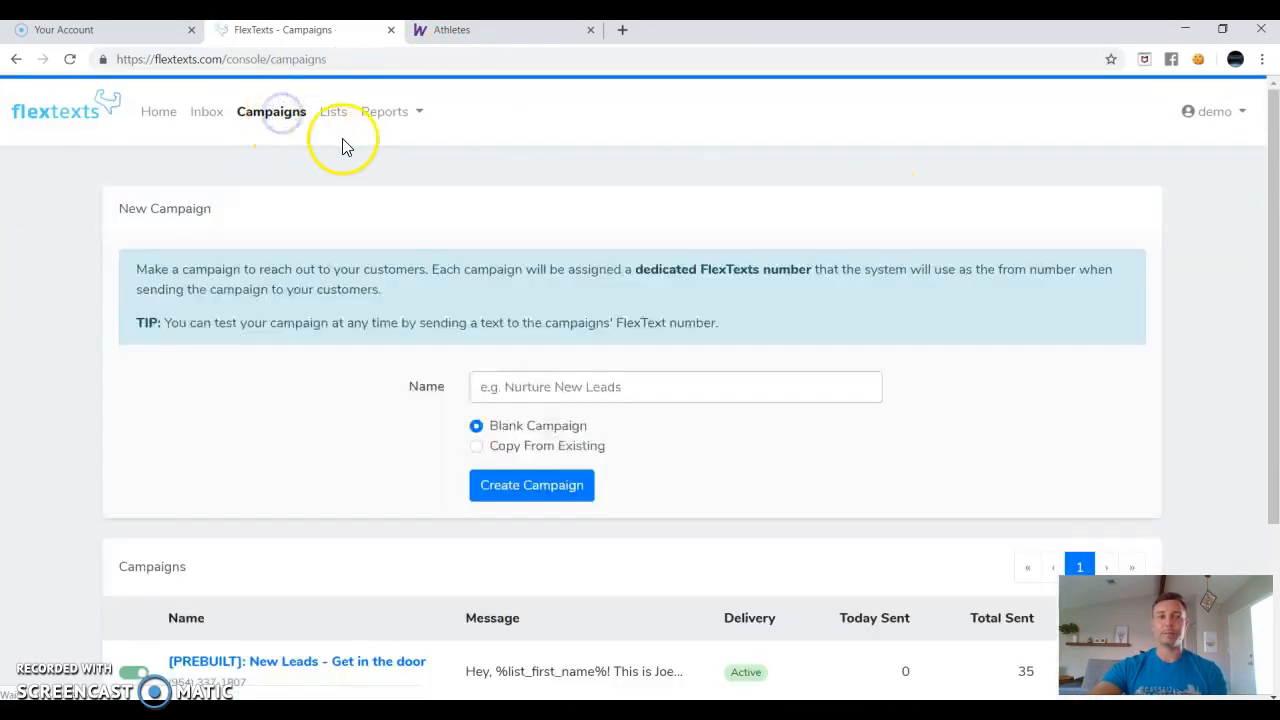
scroll(370, 236, "down", 3)
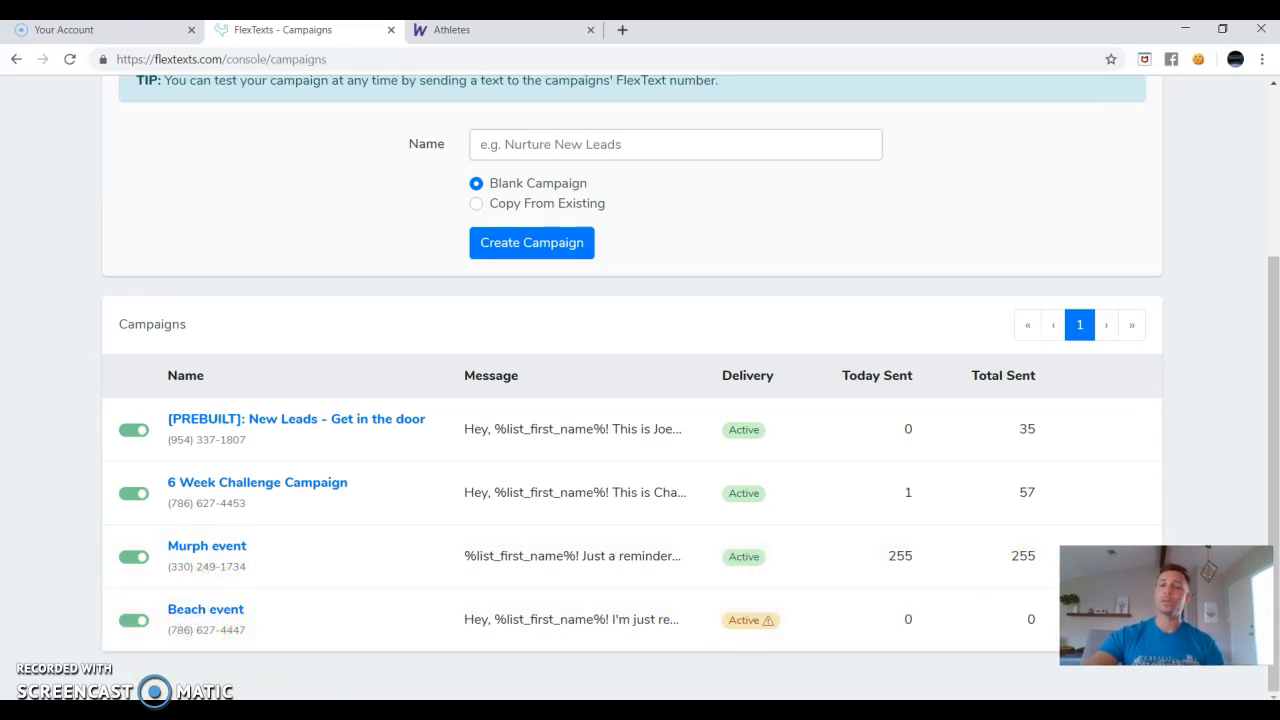
mouse_move(1101, 625)
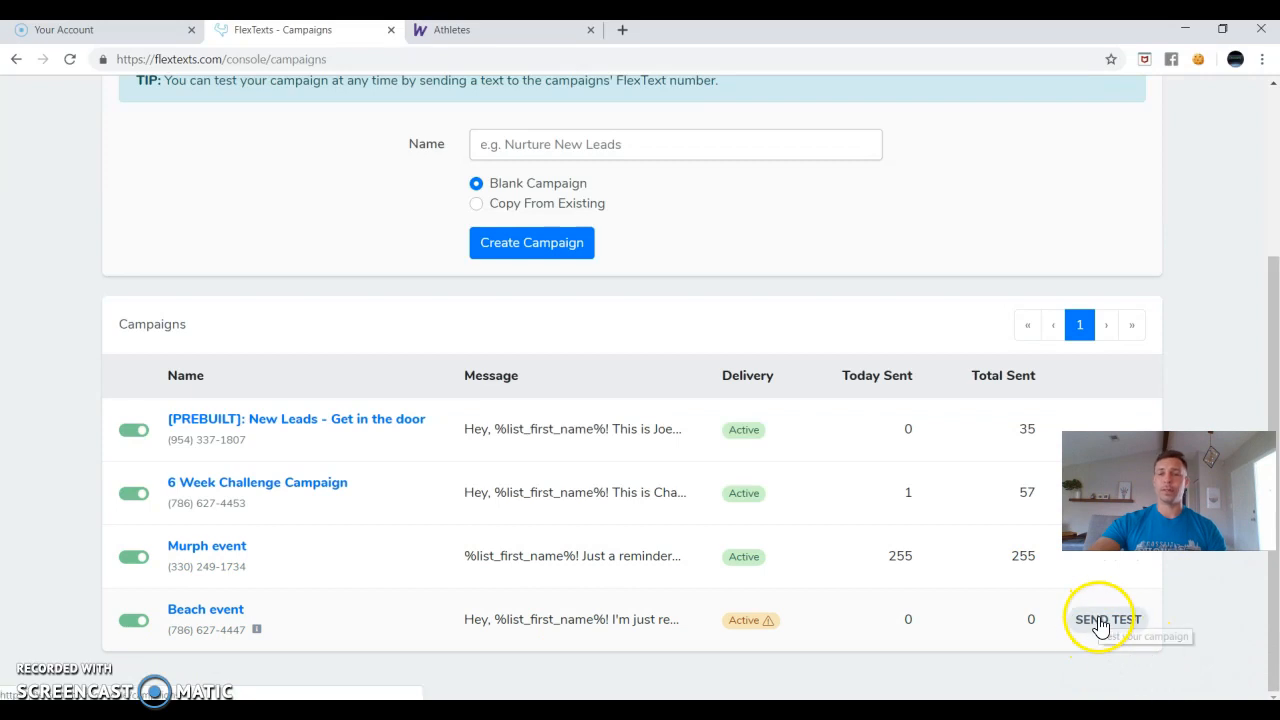
left_click(1101, 625)
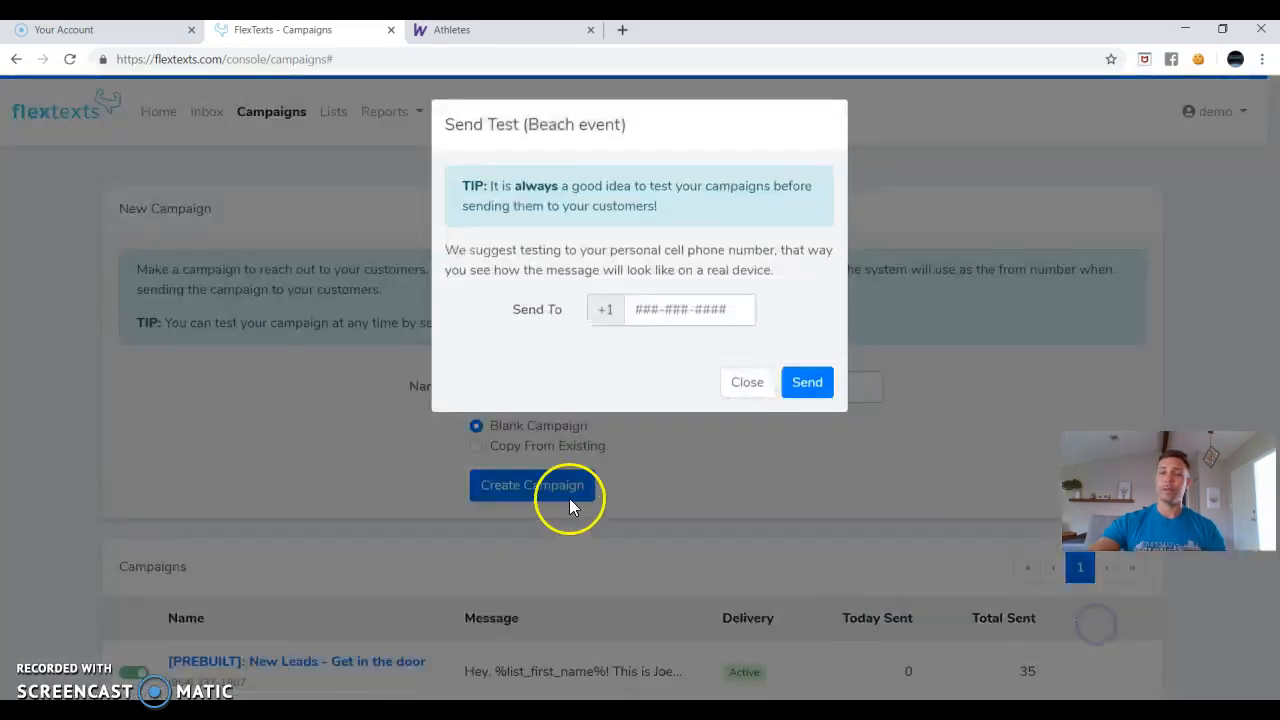
left_click(681, 310)
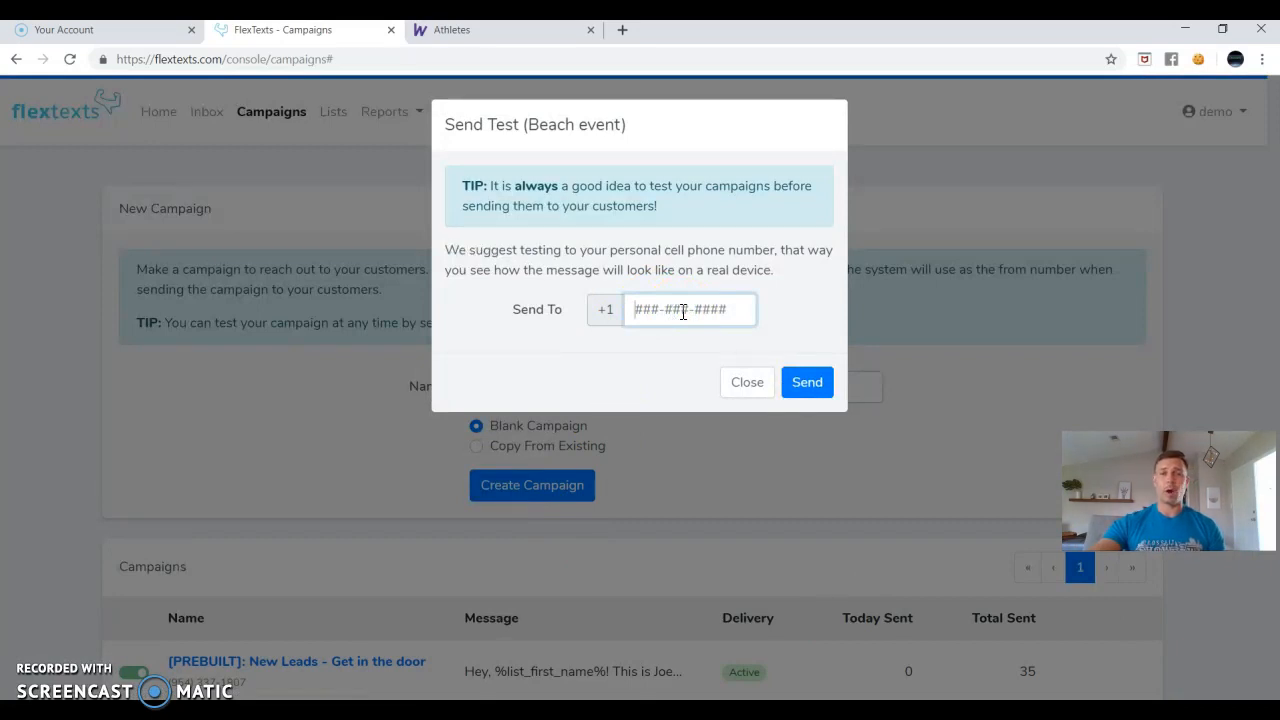
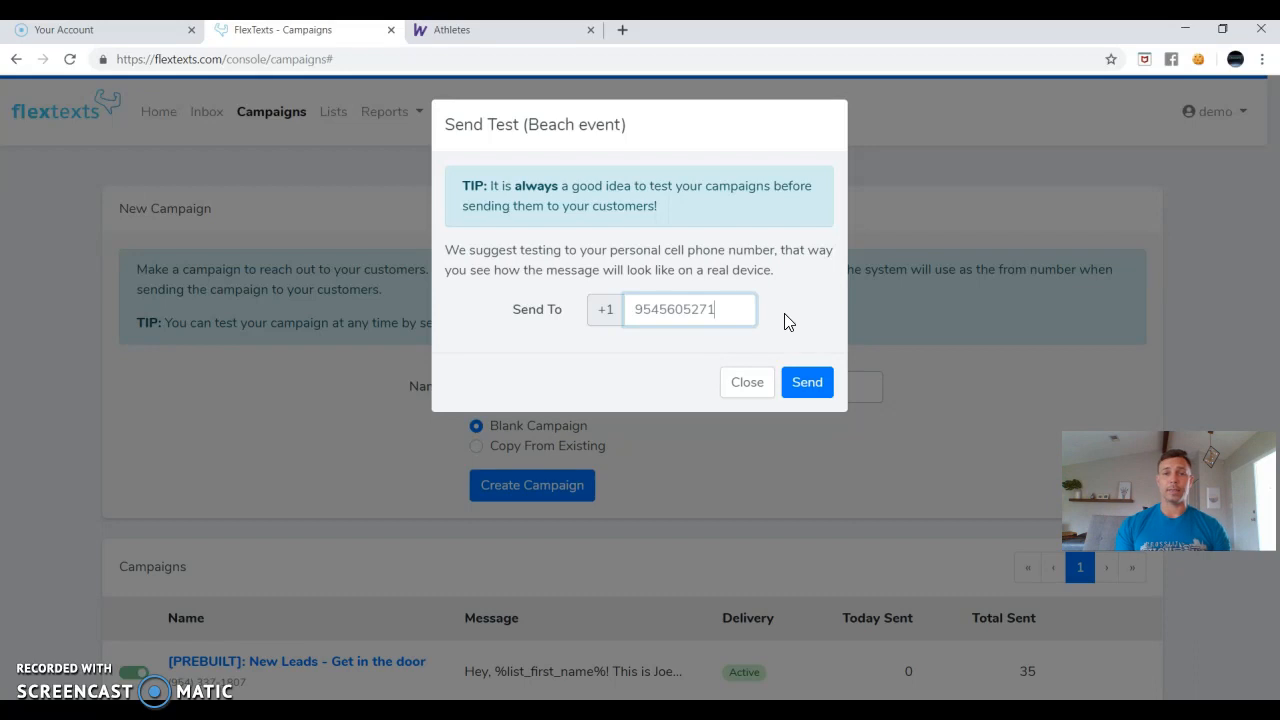
left_click(742, 385)
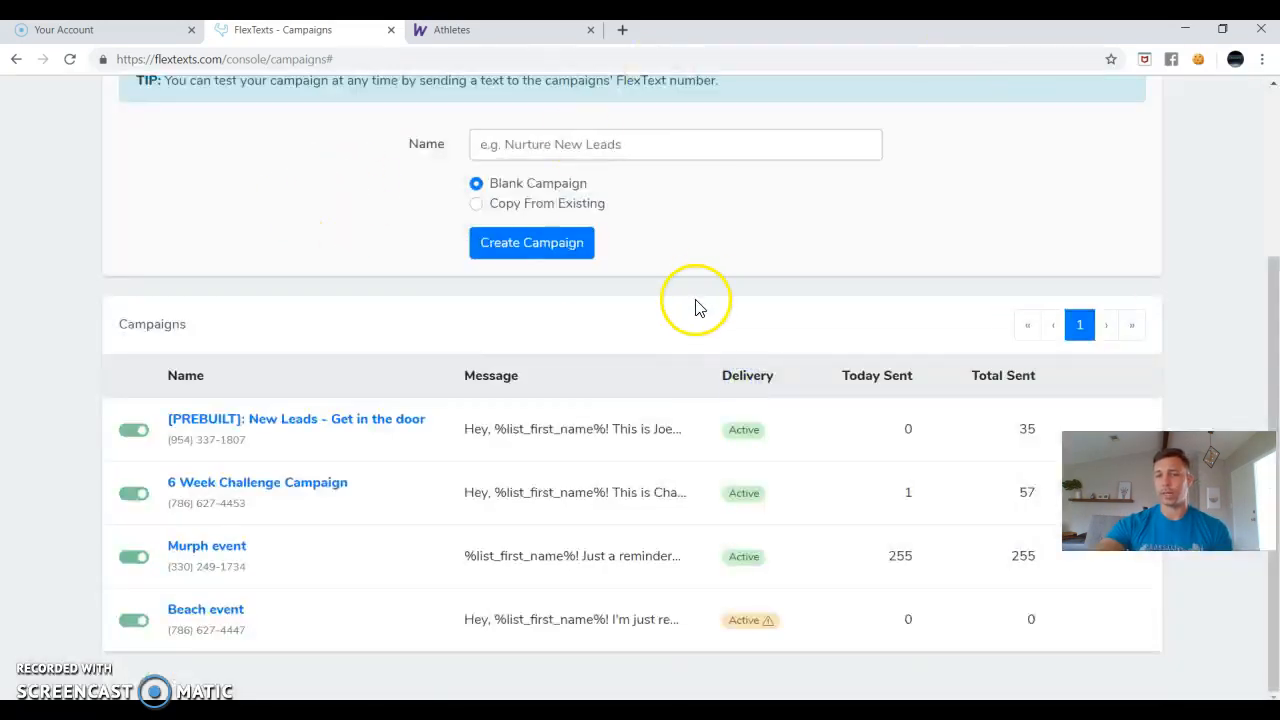